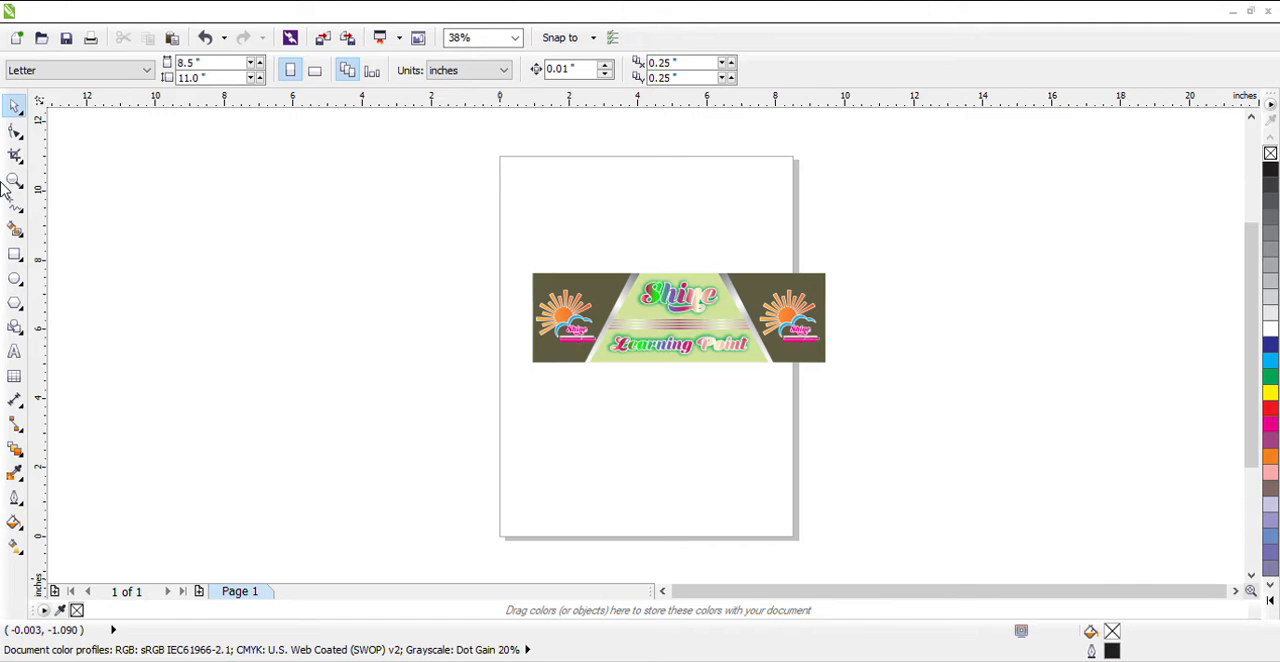
# Draw an 8 by 3 inch rectangle and position it directly beneath the Shine Learning Point banner image
pyautogui.click(14, 253)
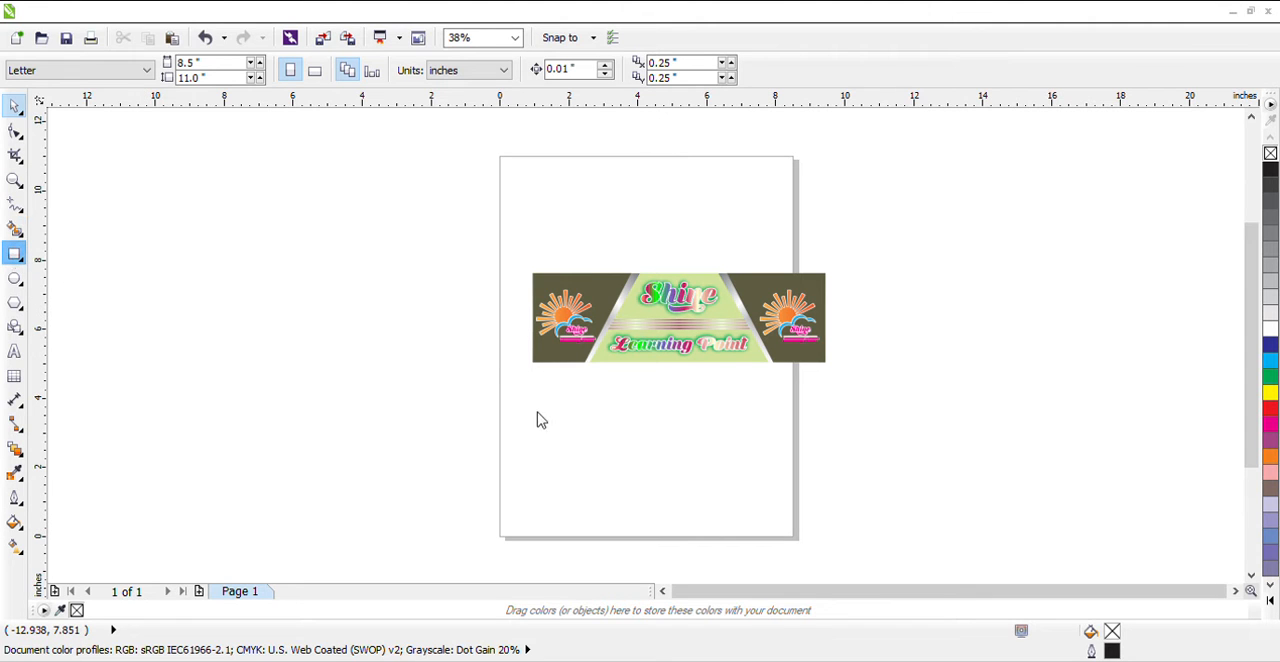
pyautogui.moveTo(528, 403); pyautogui.dragTo(780, 496)
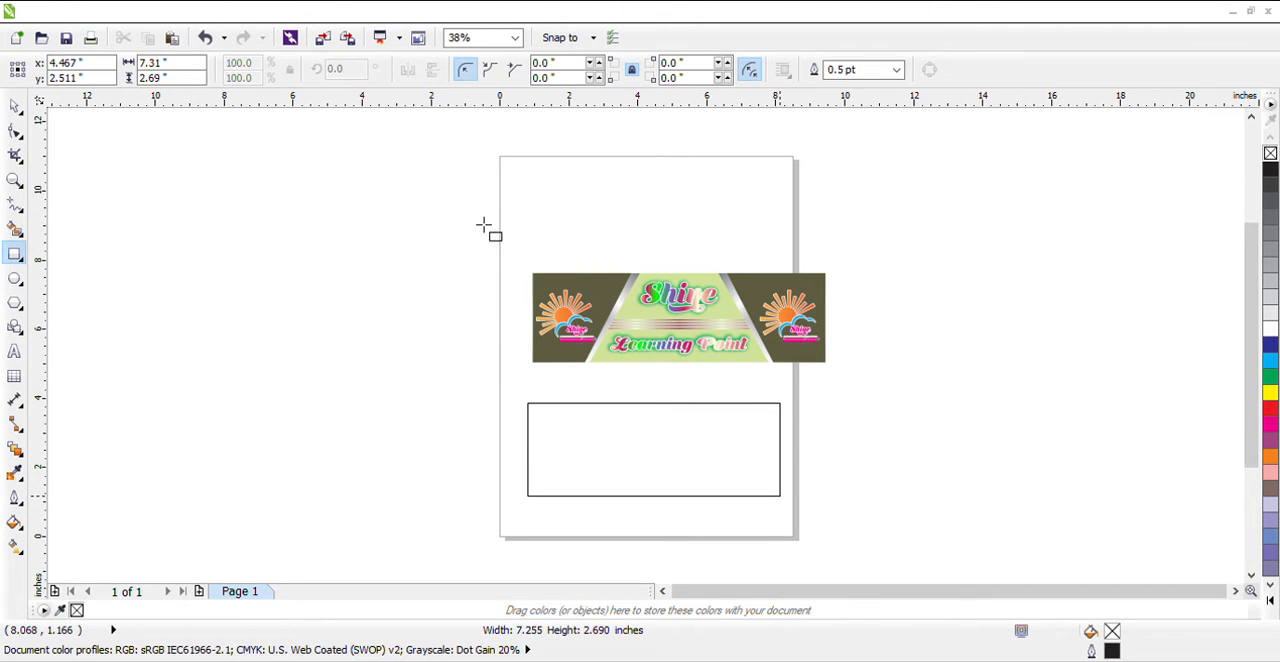
pyautogui.doubleClick(160, 62)
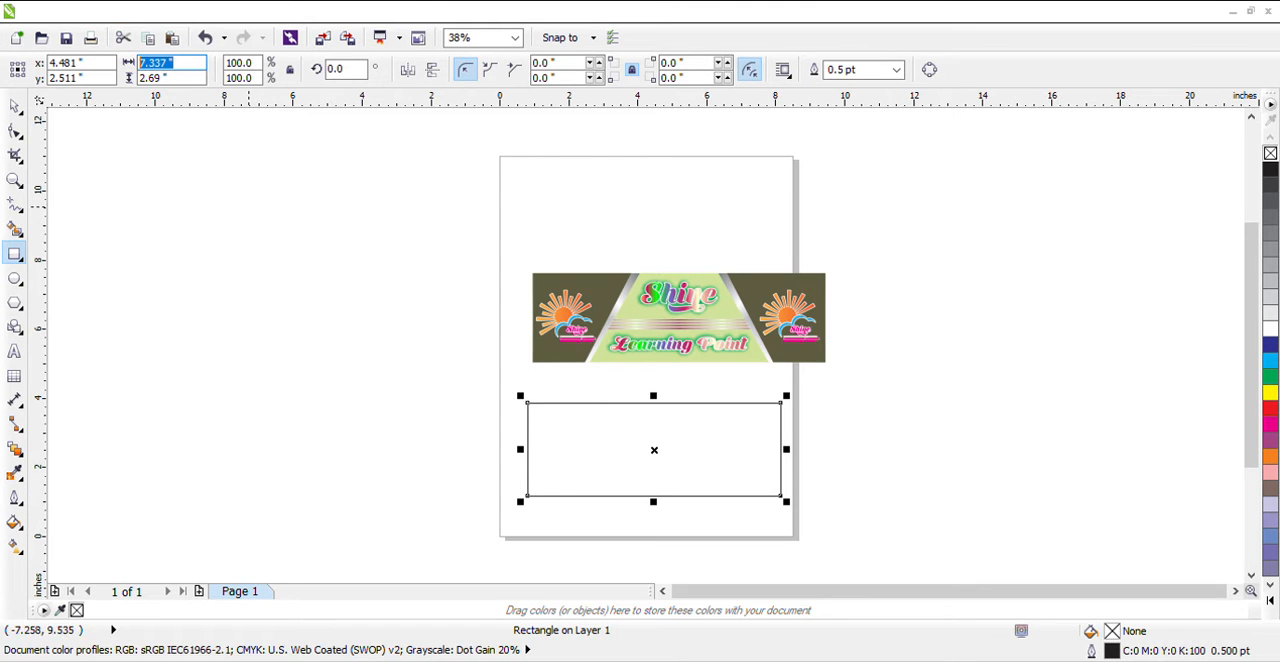
pyautogui.write('8')
pyautogui.press('Tab')
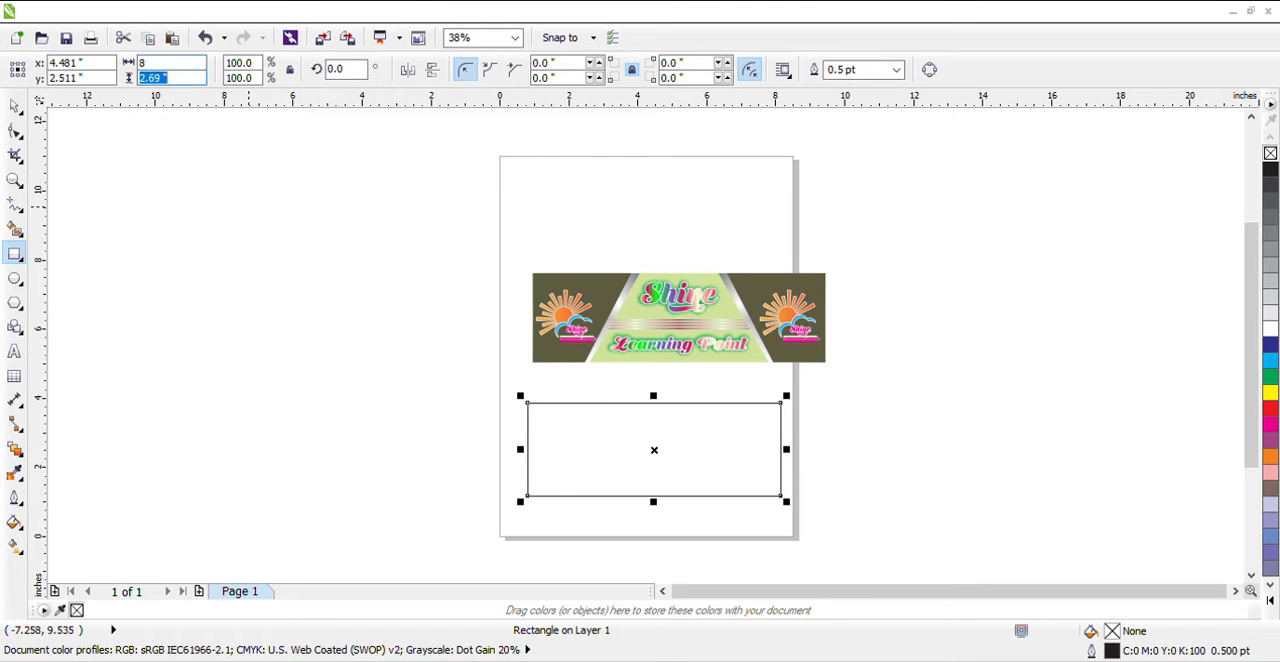
pyautogui.write('3')
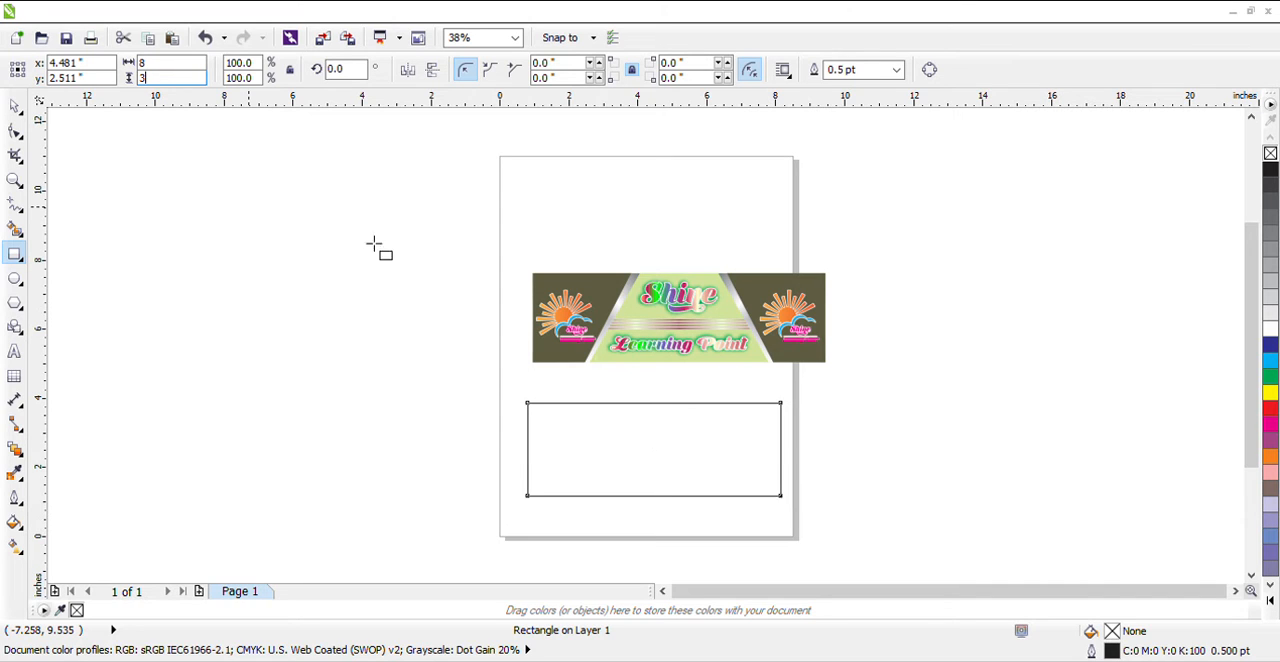
pyautogui.press('Return')
pyautogui.click(13, 104)
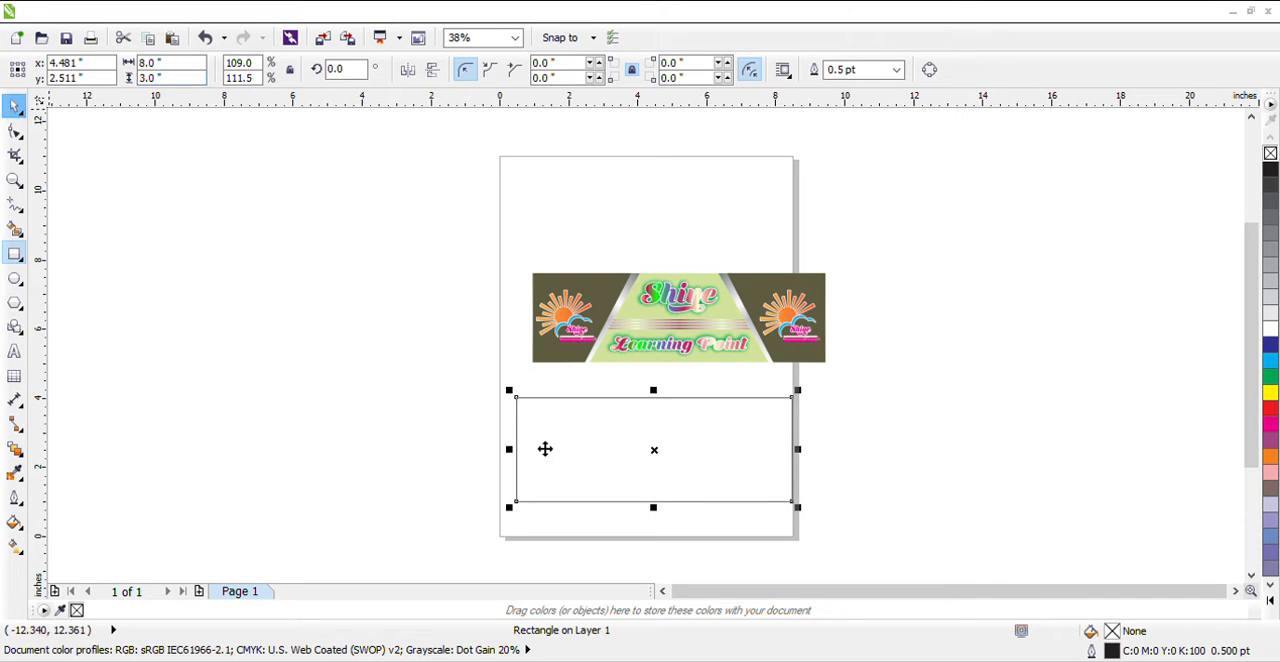
pyautogui.moveTo(709, 451); pyautogui.dragTo(758, 402)
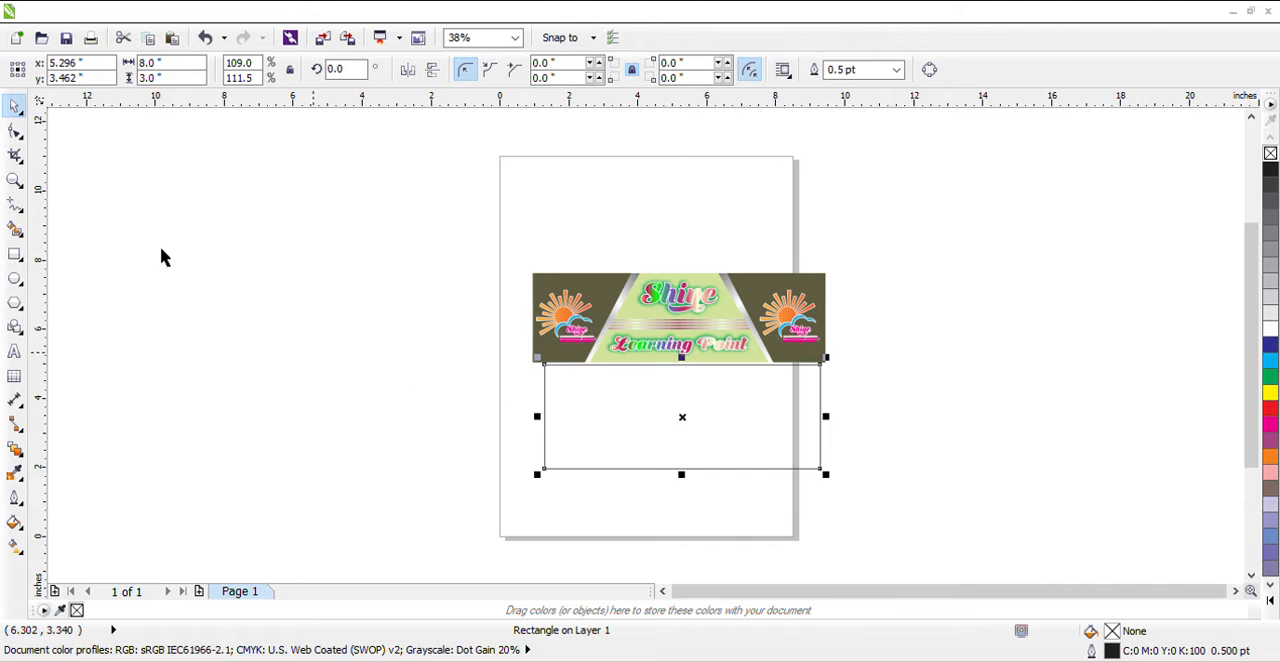
# Create a copy of the rectangle narrowed to about 2.2 inches wide, keeping its left edge aligned with the original
pyautogui.press('z')
pyautogui.moveTo(438, 317); pyautogui.dragTo(932, 541)
pyautogui.click(15, 106)
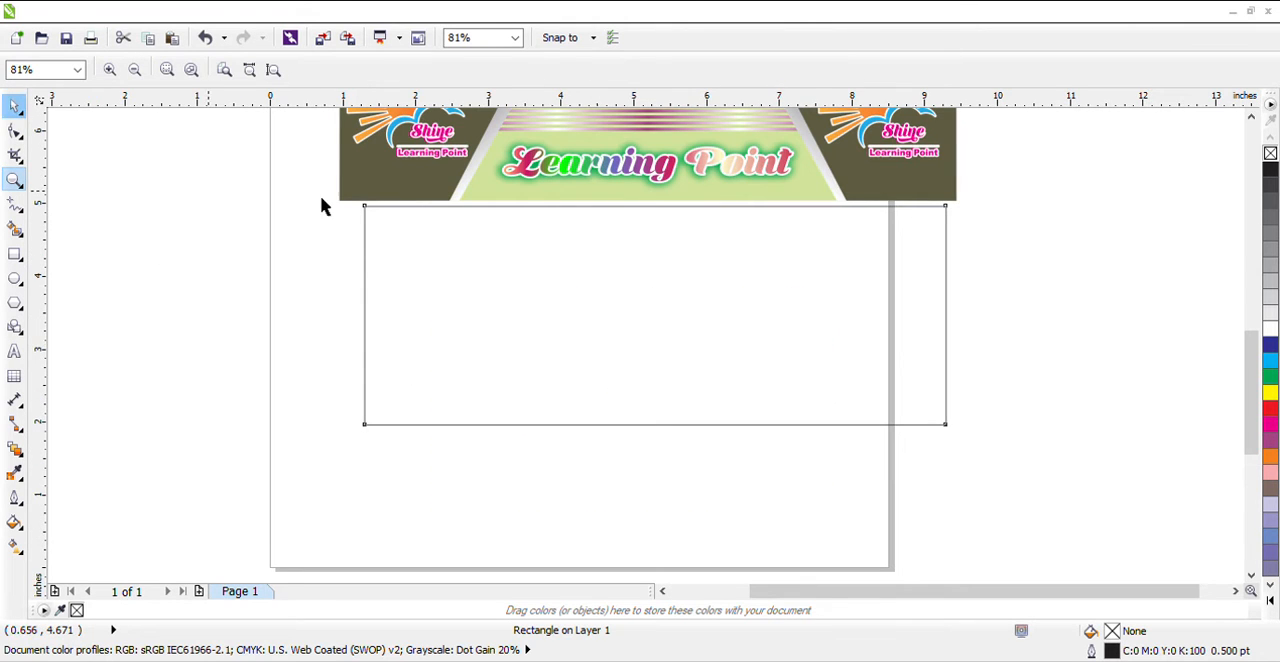
pyautogui.click(945, 342)
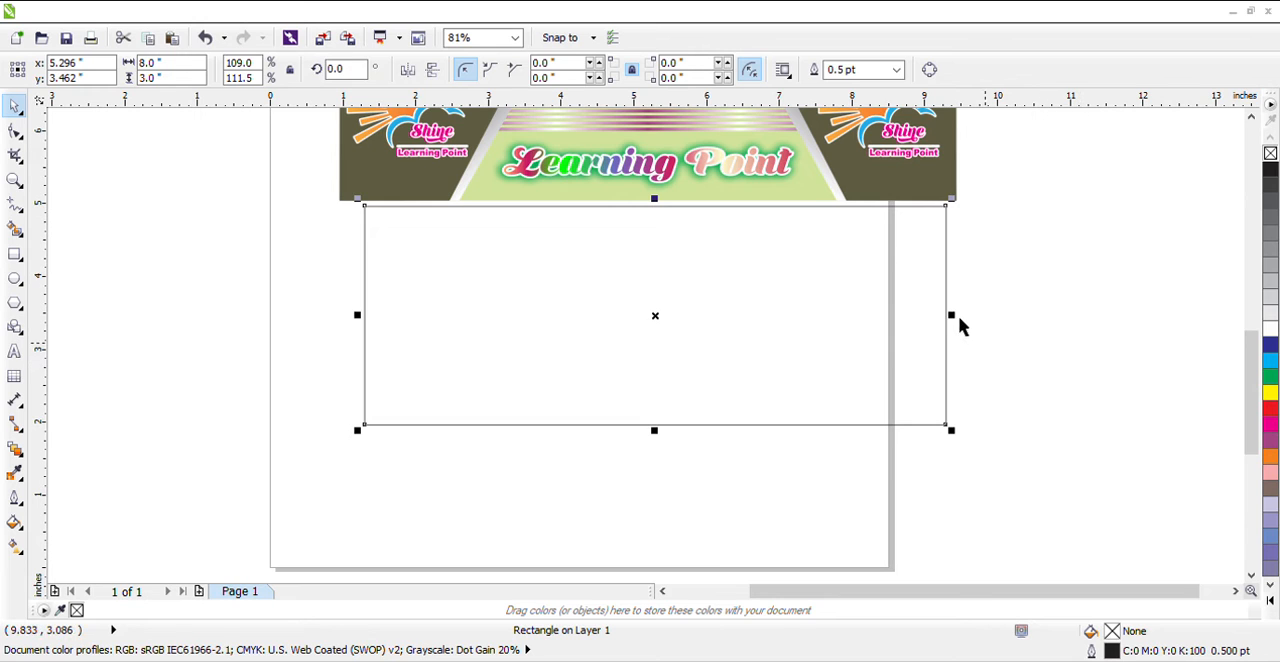
pyautogui.moveTo(960, 324); pyautogui.dragTo(540, 341)
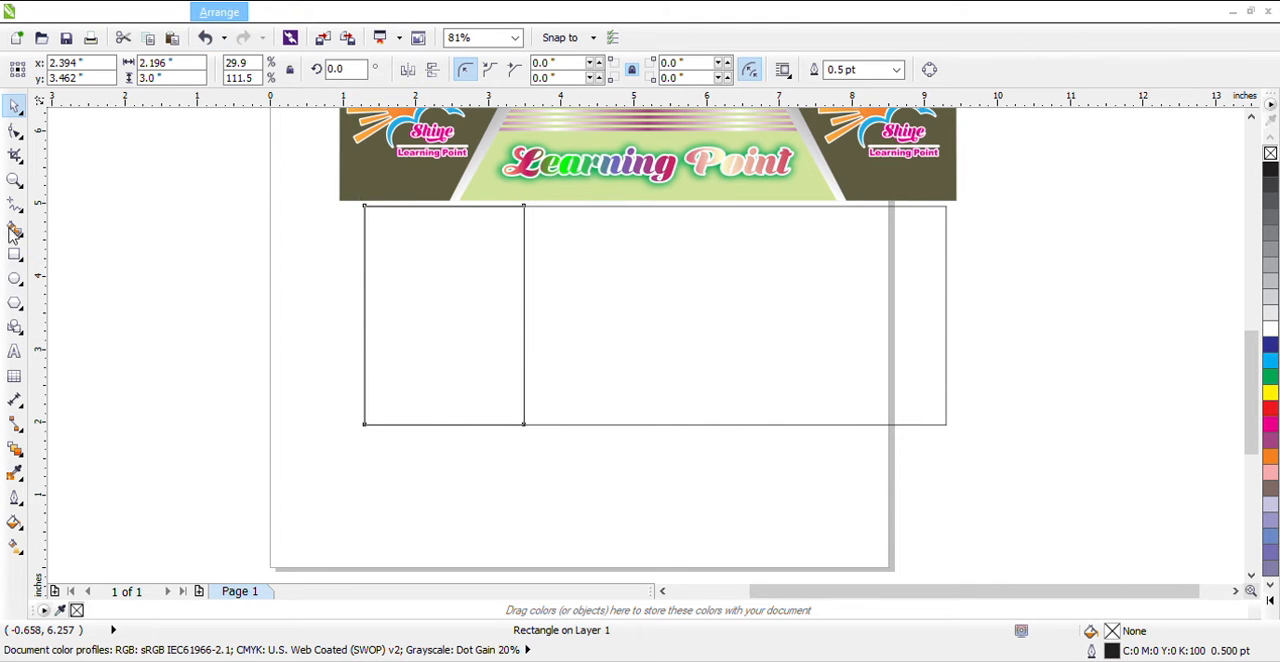
# Convert the narrow rectangle to curves and slant its right edge, moving the upper corner outward and the lower corner inward
pyautogui.hotkey('ctrl', 'q')
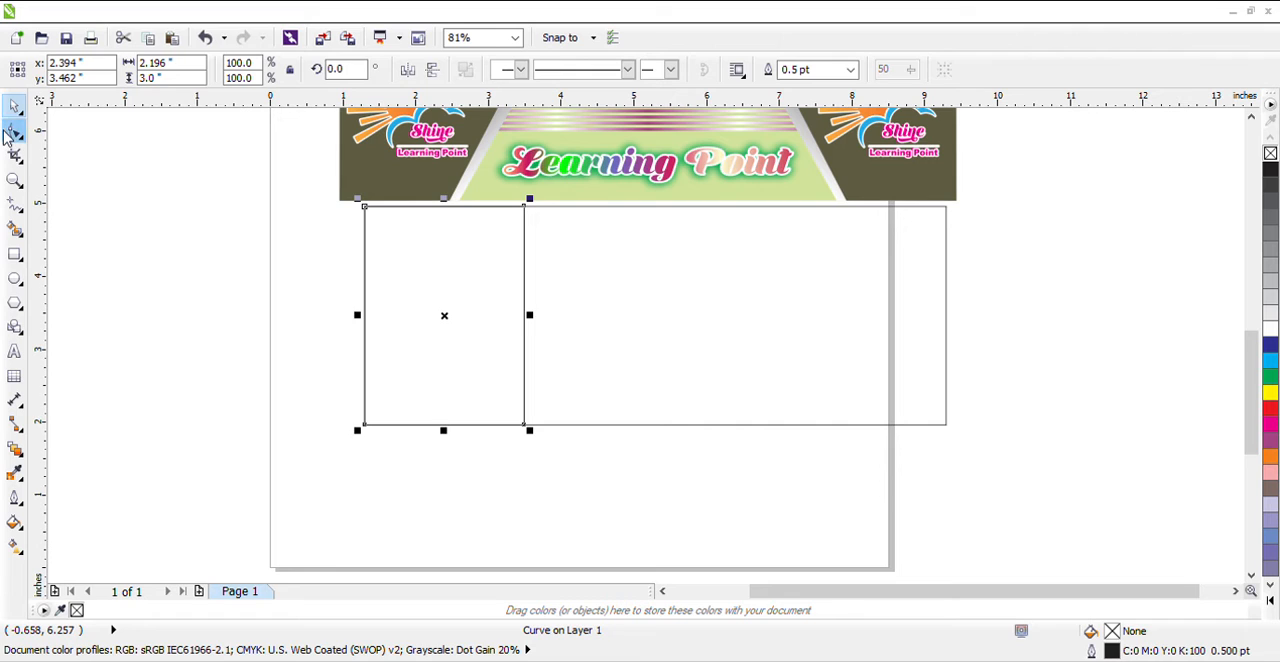
pyautogui.click(14, 132)
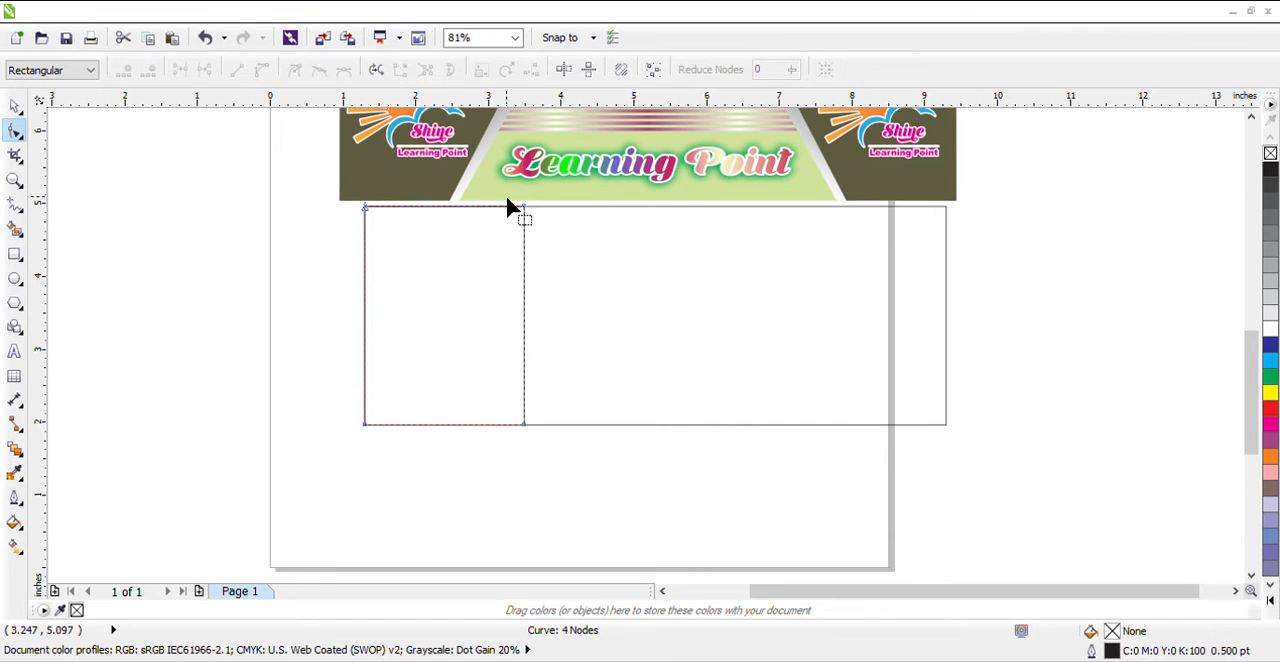
pyautogui.moveTo(507, 199); pyautogui.dragTo(601, 212)
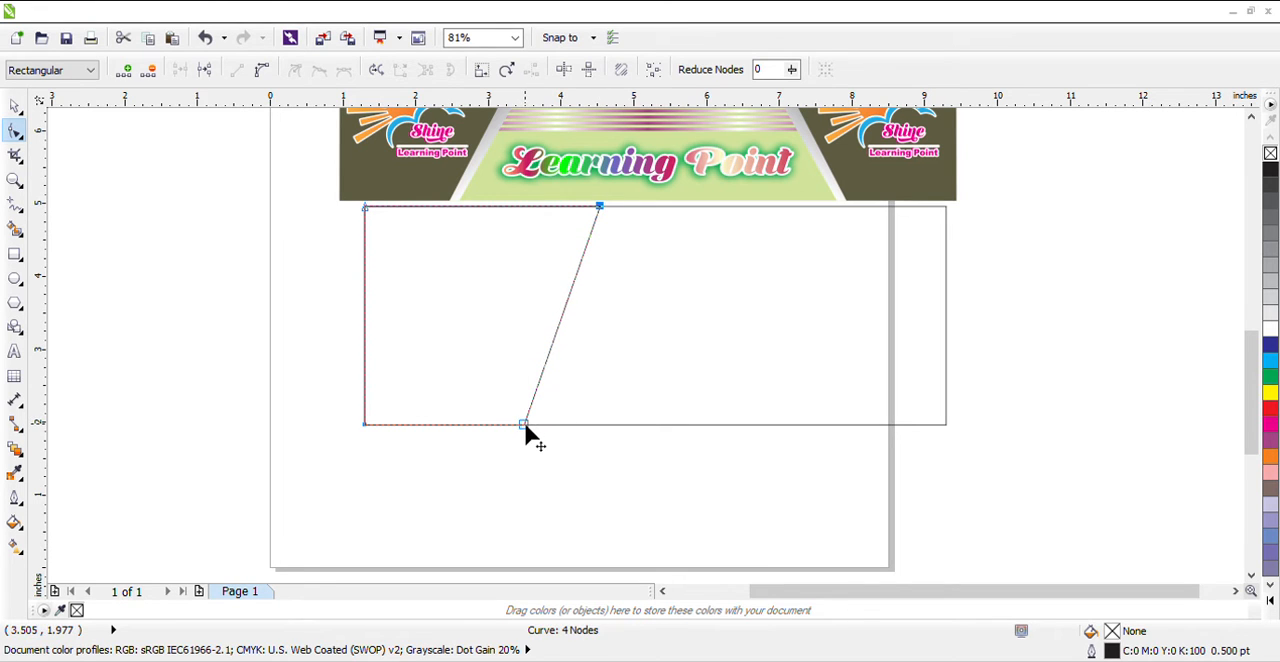
pyautogui.moveTo(525, 421); pyautogui.dragTo(486, 424)
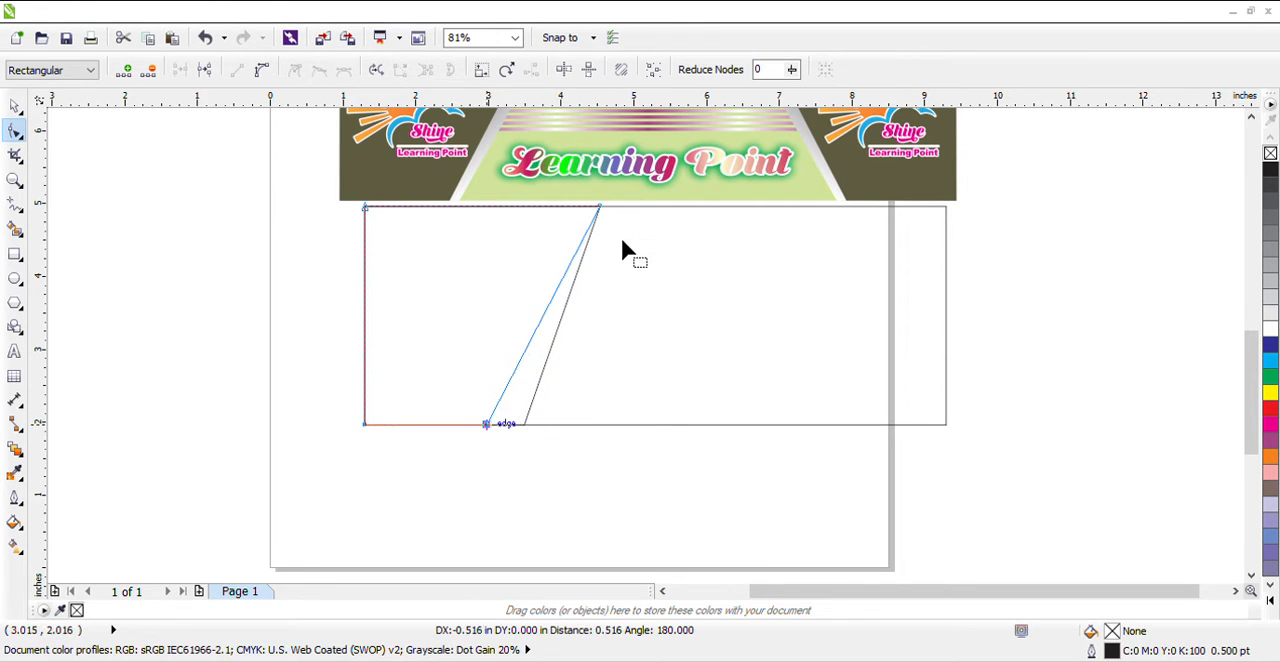
pyautogui.moveTo(600, 205); pyautogui.dragTo(581, 205)
pyautogui.press('space')
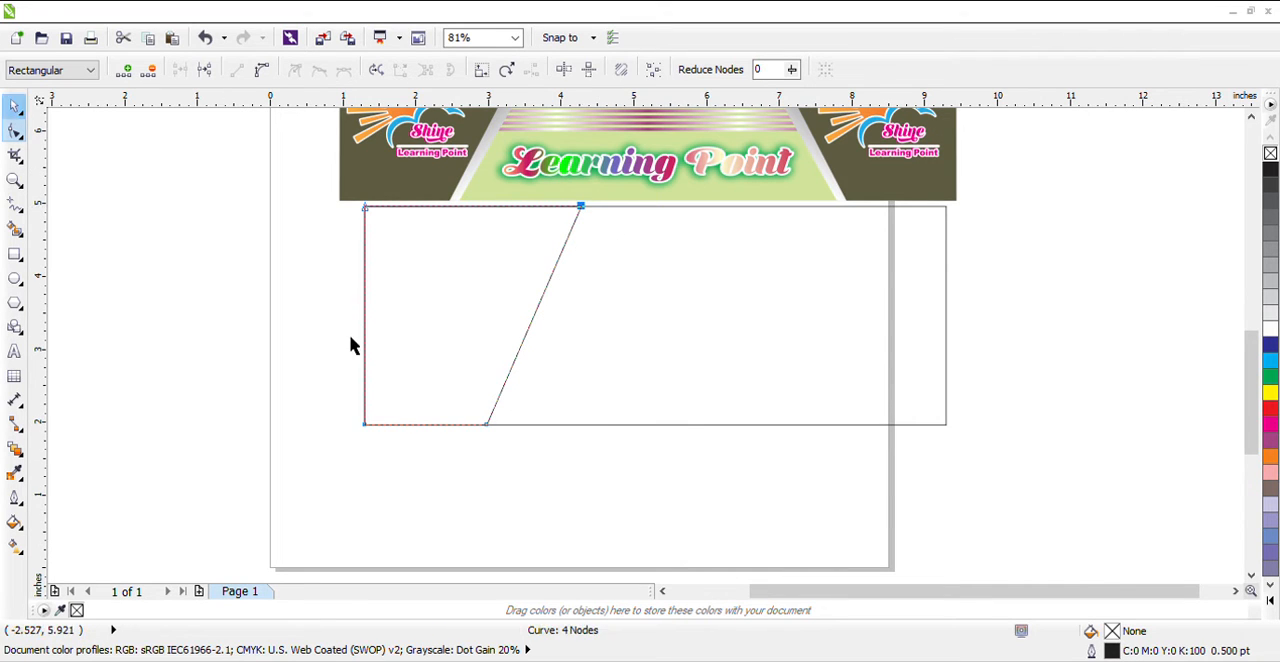
# Fill the slanted left shape with brown C:45 M:58 Y:60 K:23
pyautogui.click(351, 344)
pyautogui.click(391, 339)
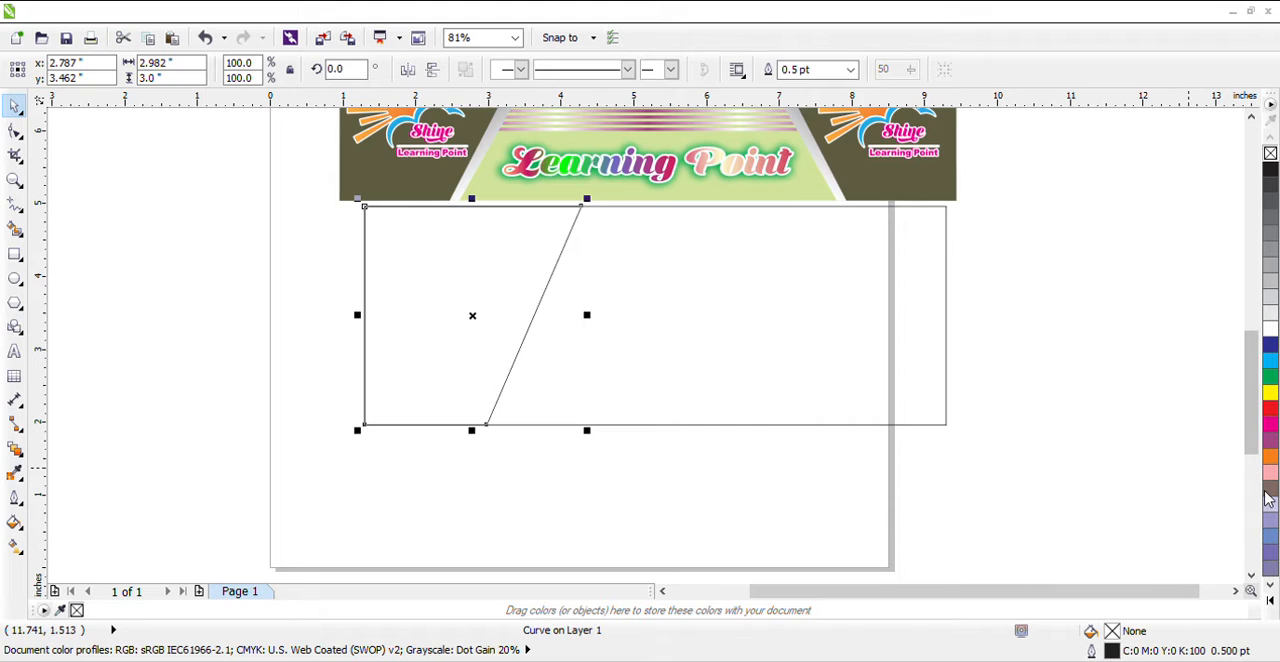
pyautogui.click(1270, 488)
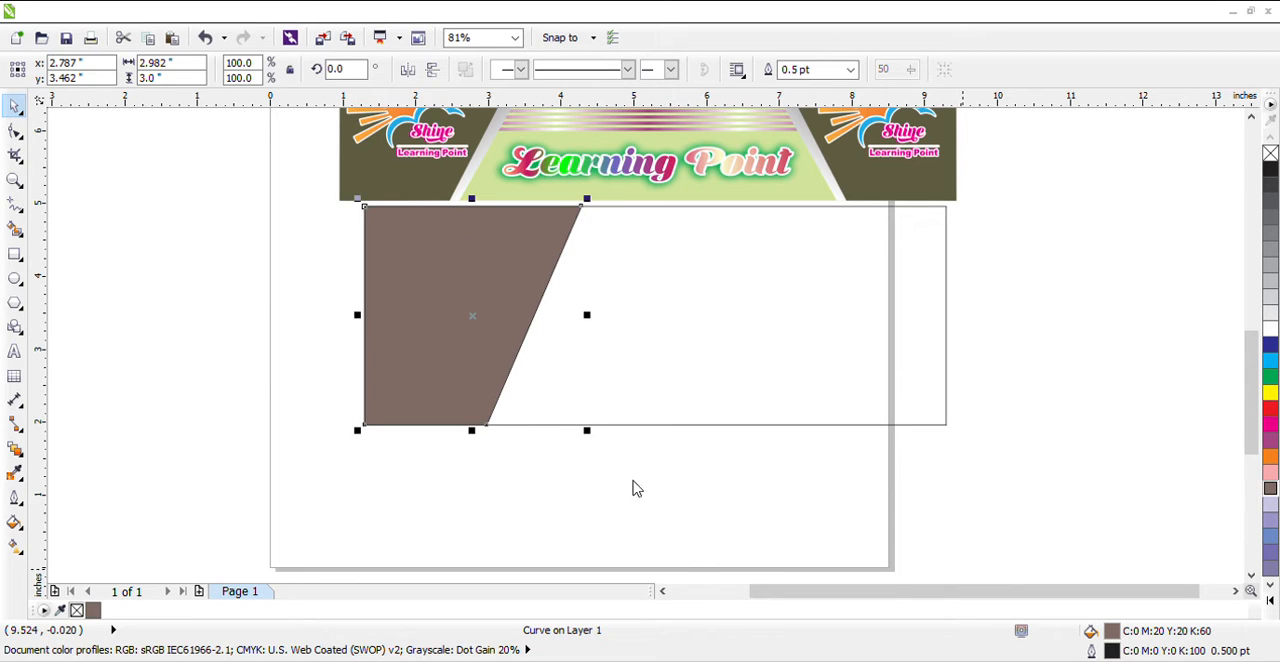
pyautogui.click(1020, 421)
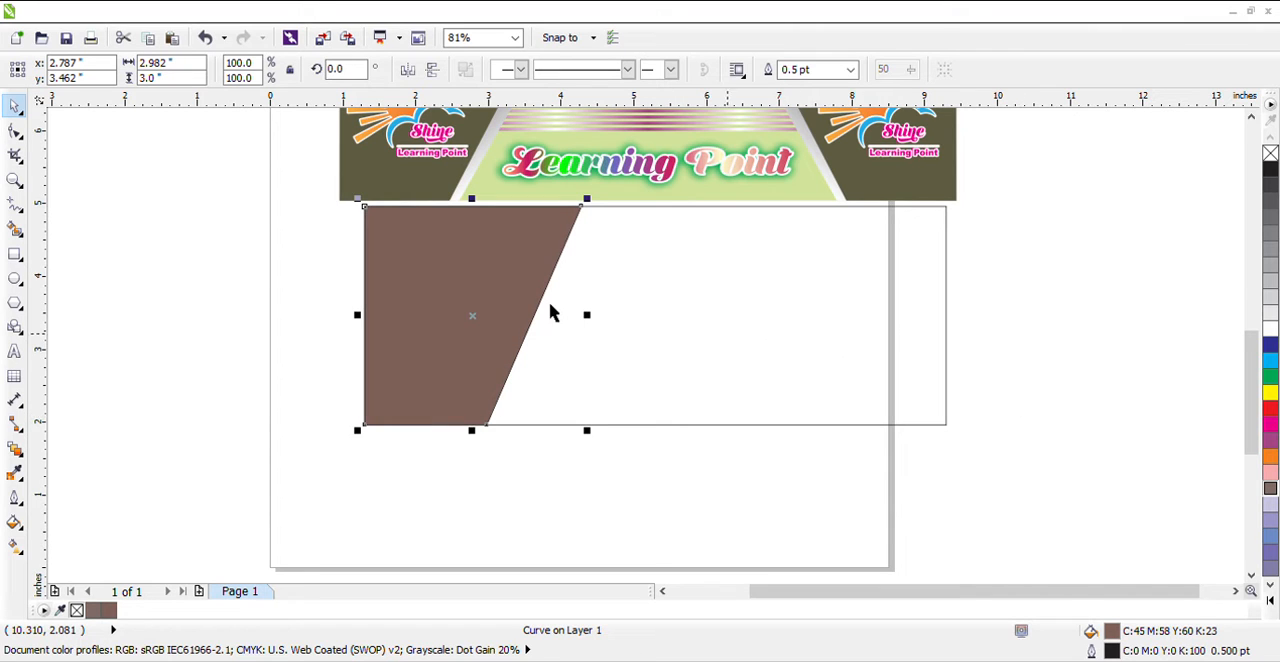
# Duplicate the brown shape onto the right part of the large rectangle and mirror the copy horizontally
pyautogui.moveTo(463, 310); pyautogui.dragTo(806, 327)
pyautogui.rightClick(806, 327)
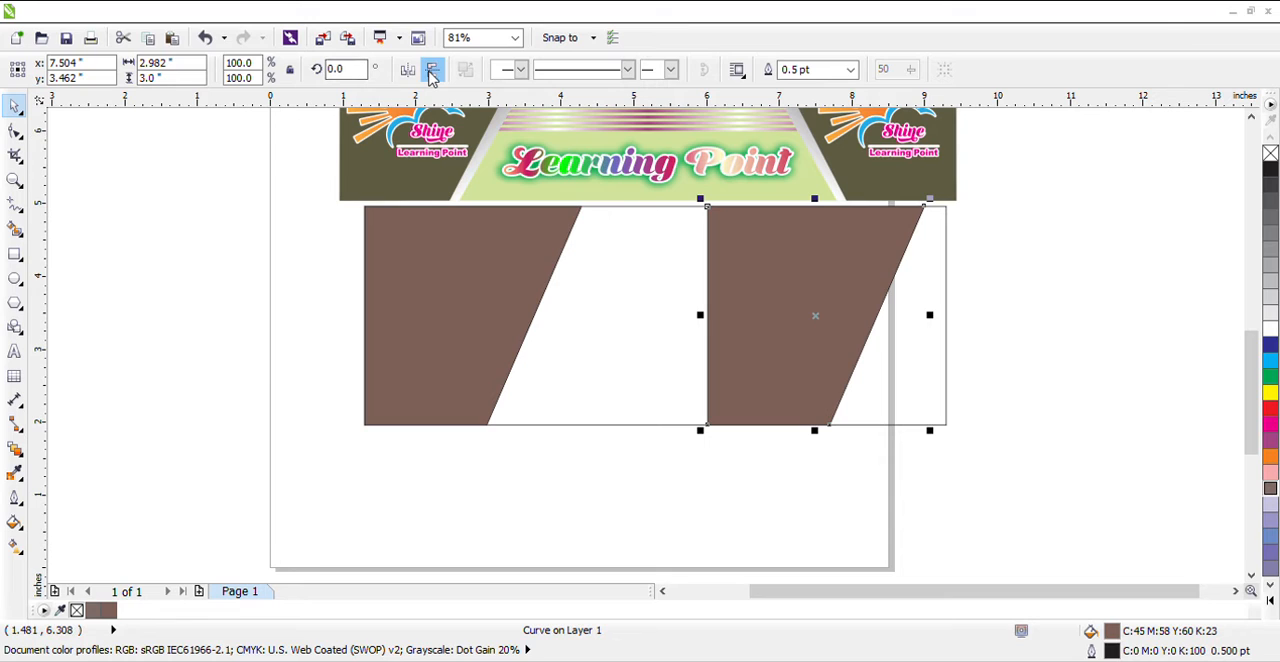
pyautogui.click(432, 71)
pyautogui.click(409, 71)
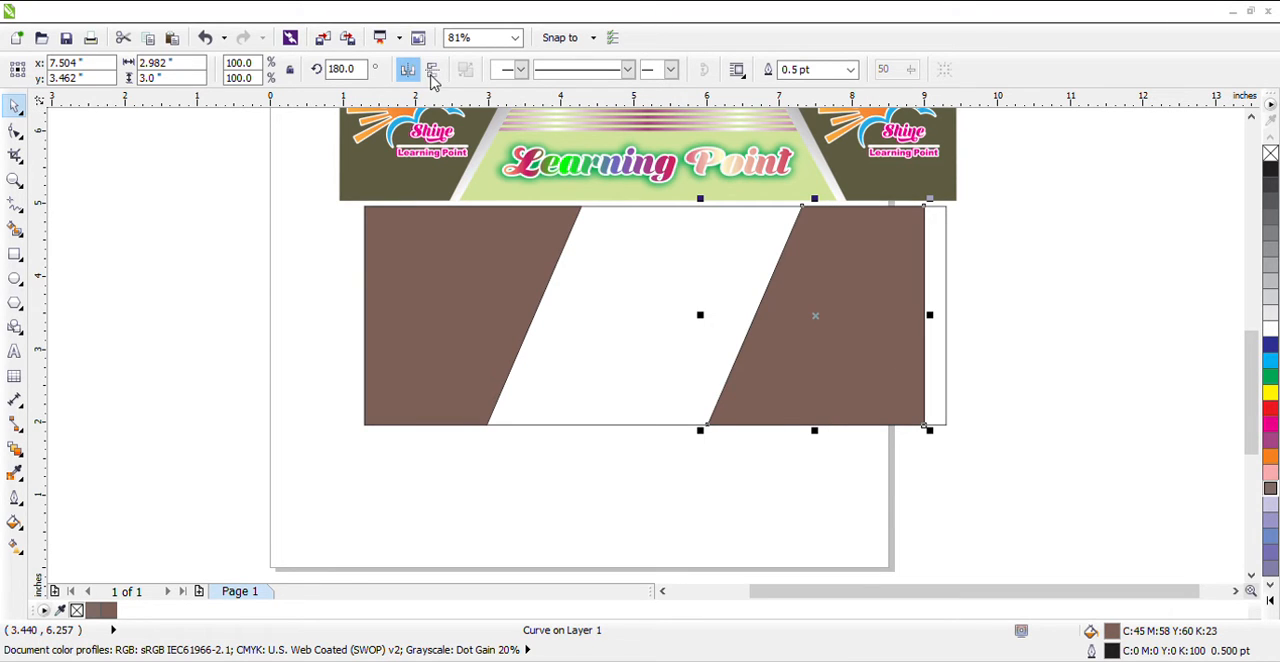
pyautogui.click(432, 71)
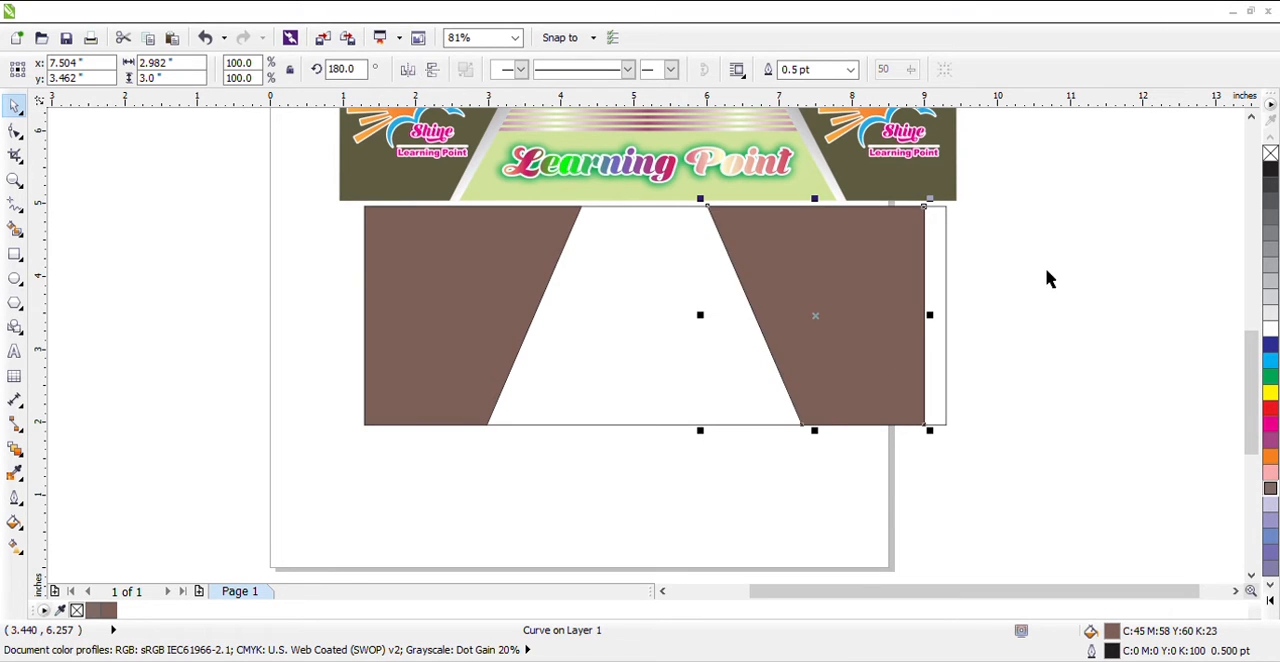
# Align the mirrored brown shape with the right edge of the large rectangle
pyautogui.keyDown('shift'); pyautogui.click(946, 371); pyautogui.keyUp('shift')
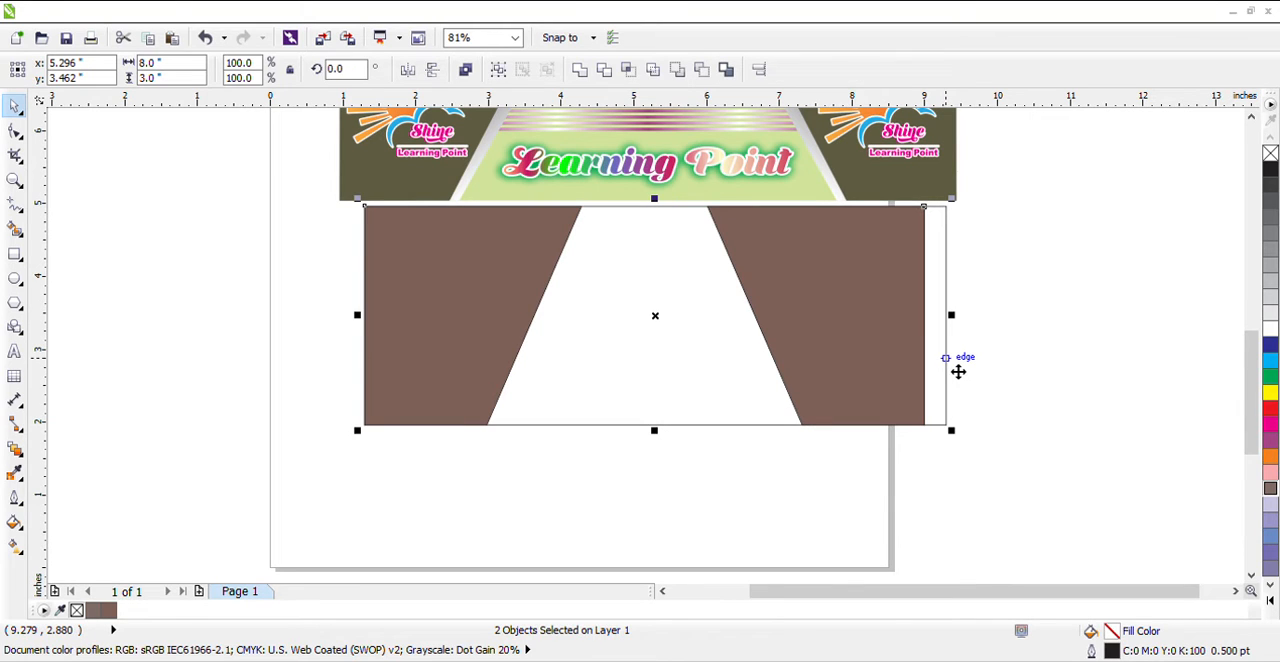
pyautogui.press('r')
pyautogui.click(705, 315)
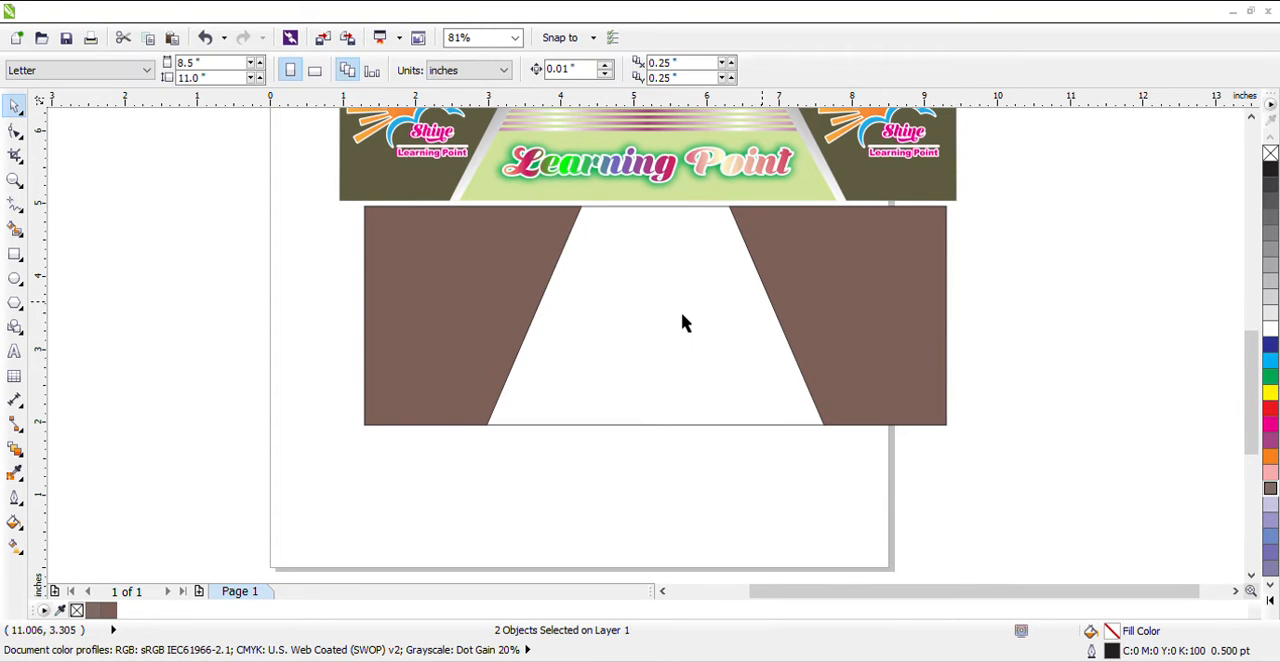
# Fill the large background rectangle with muted purple C:61 M:57 Y:27 K:5
pyautogui.click(731, 311)
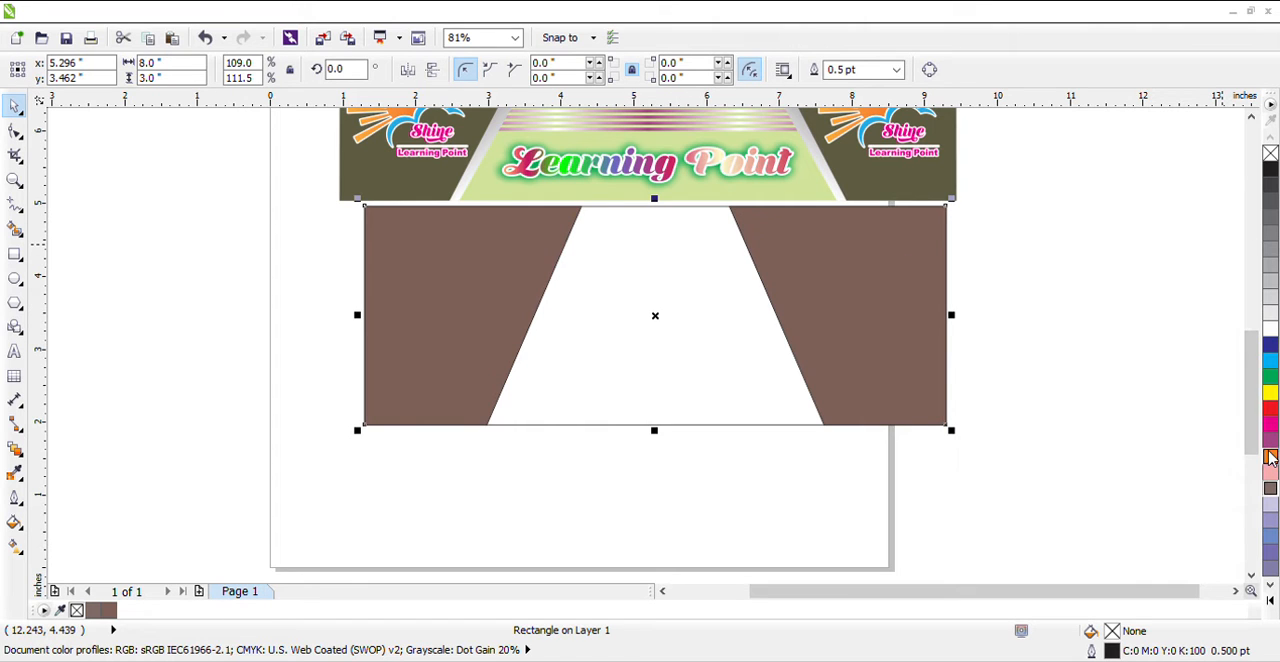
pyautogui.click(1271, 540)
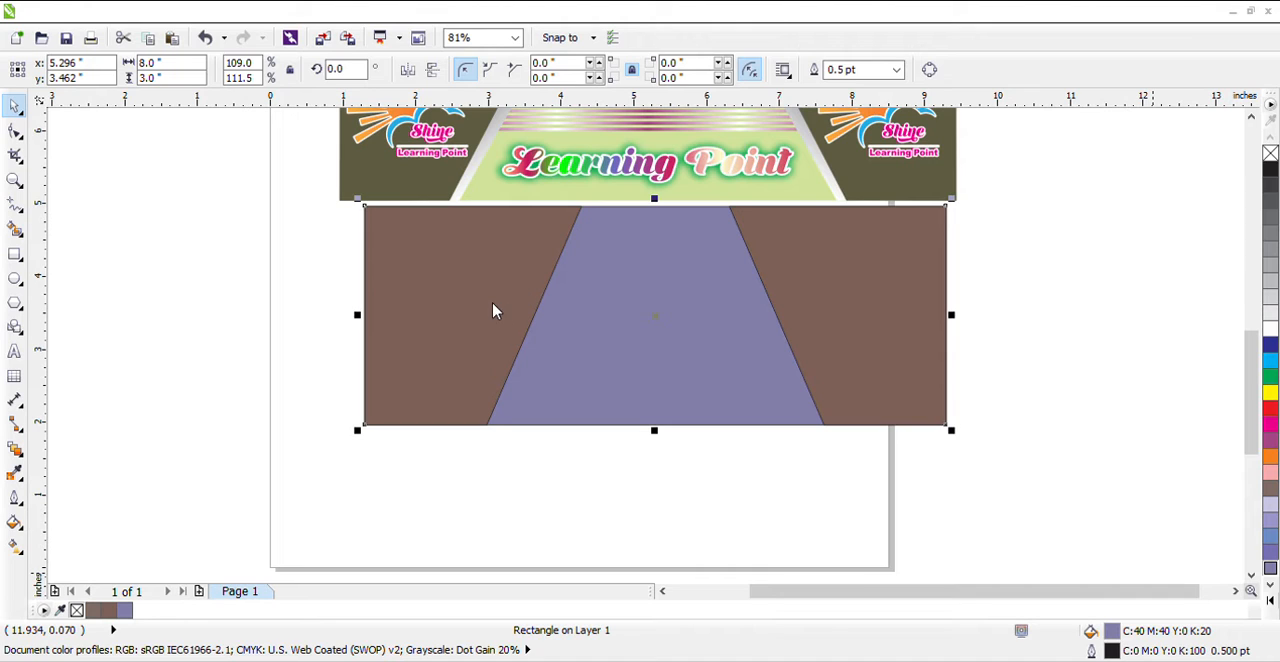
pyautogui.click(661, 480)
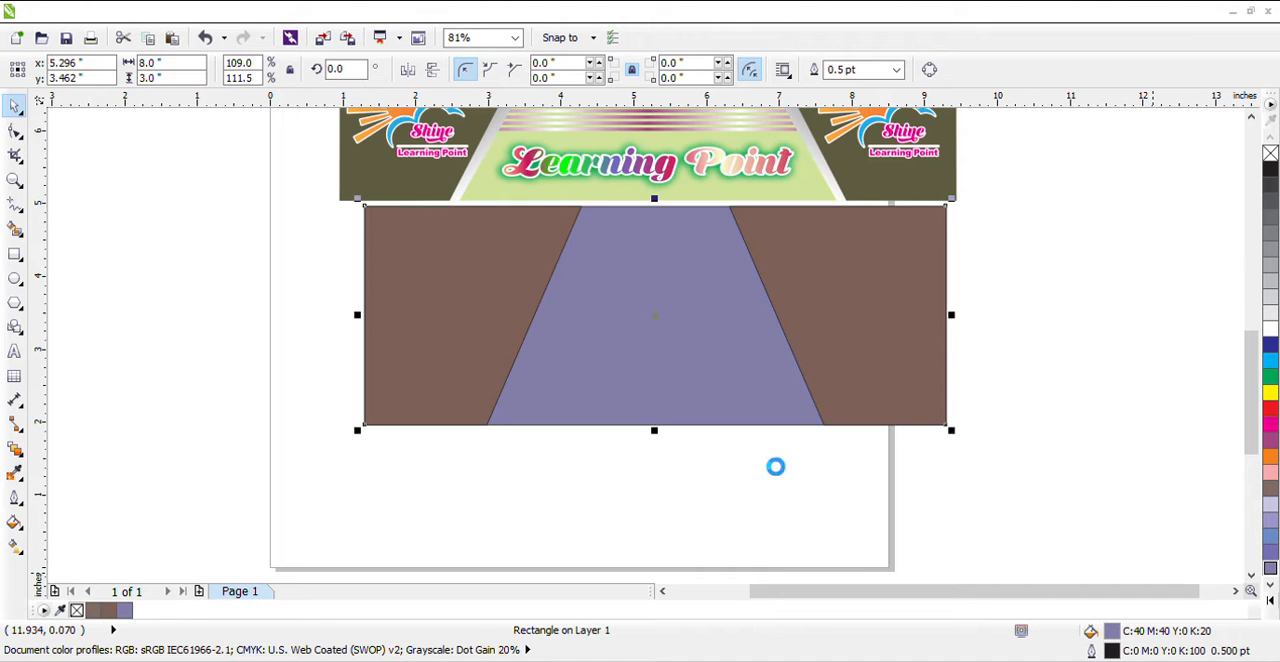
pyautogui.click(666, 320)
pyautogui.click(1077, 283)
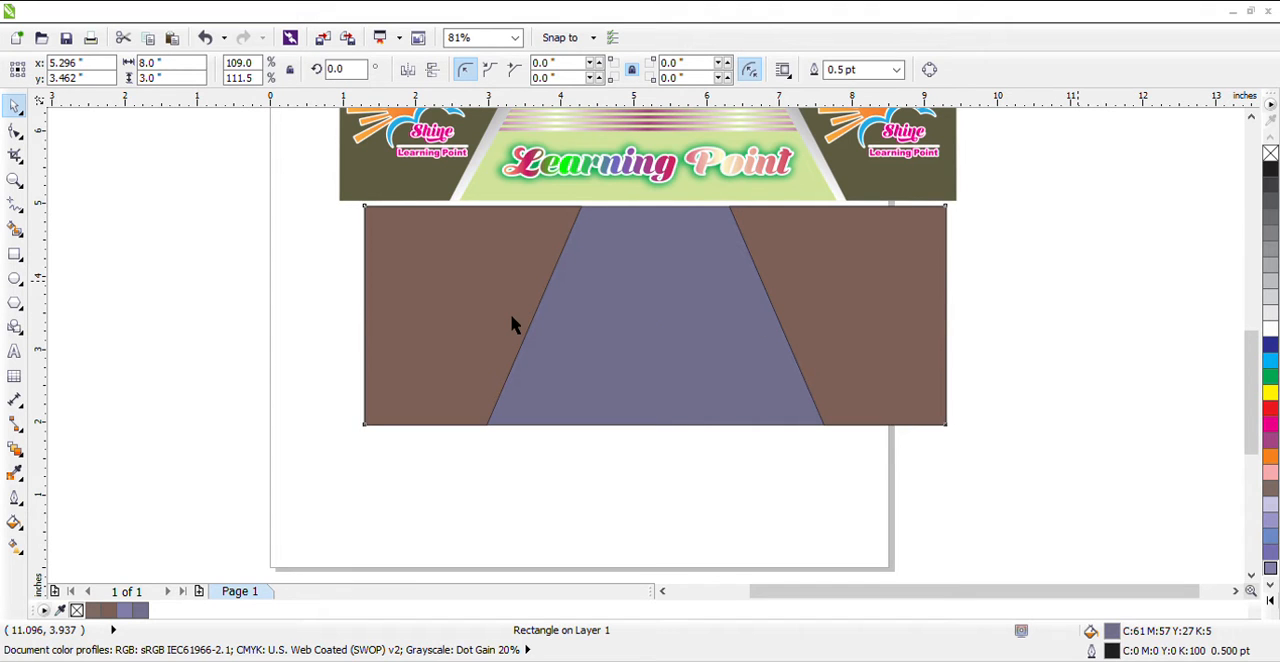
# Place a copy of the left brown shape about 0.23 inches to the right, stacked behind the original as a thin slanted strip
pyautogui.click(515, 324)
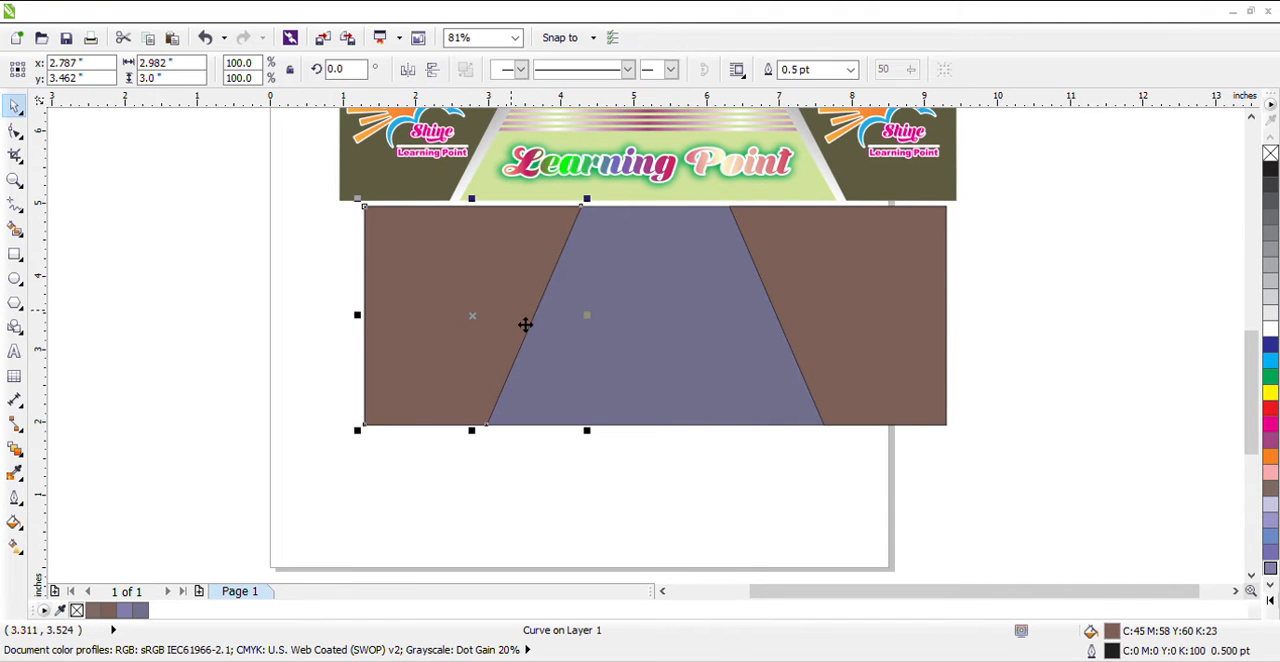
pyautogui.moveTo(481, 337); pyautogui.dragTo(504, 337)
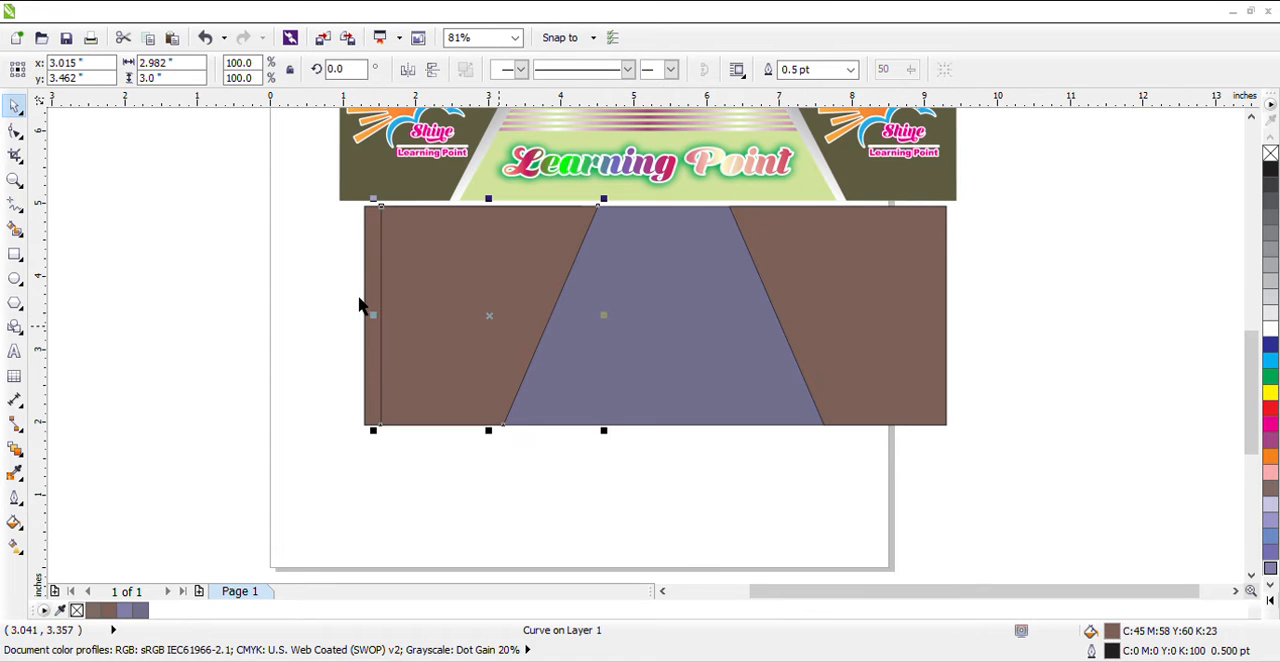
pyautogui.moveTo(386, 297); pyautogui.dragTo(370, 297)
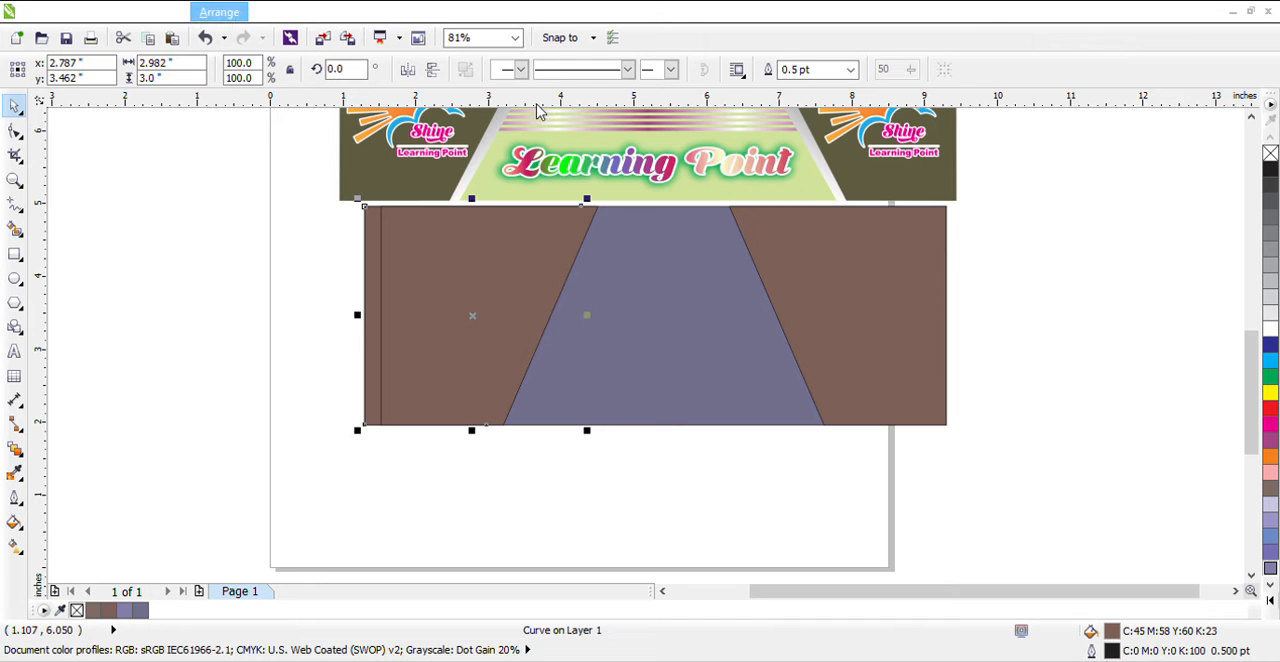
pyautogui.hotkey('ctrl', 'z')
pyautogui.press('Escape')
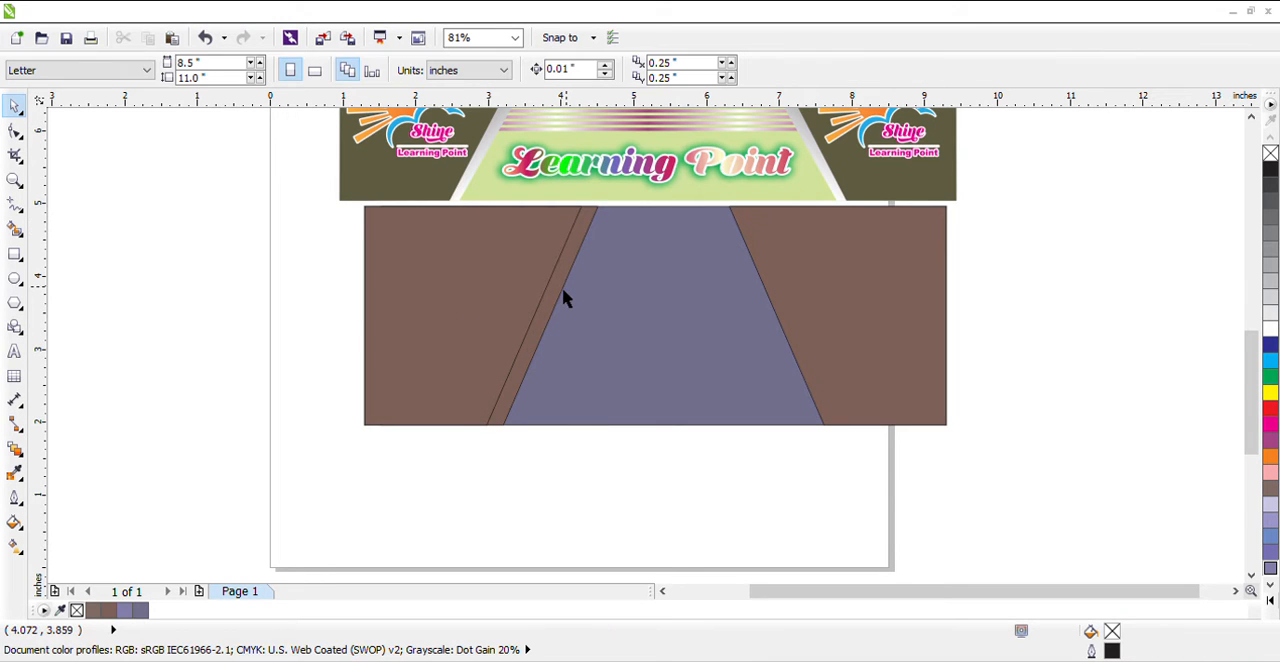
# Give the thin slanted strip a fountain fill running from magenta at its top to white at its bottom
pyautogui.click(575, 297)
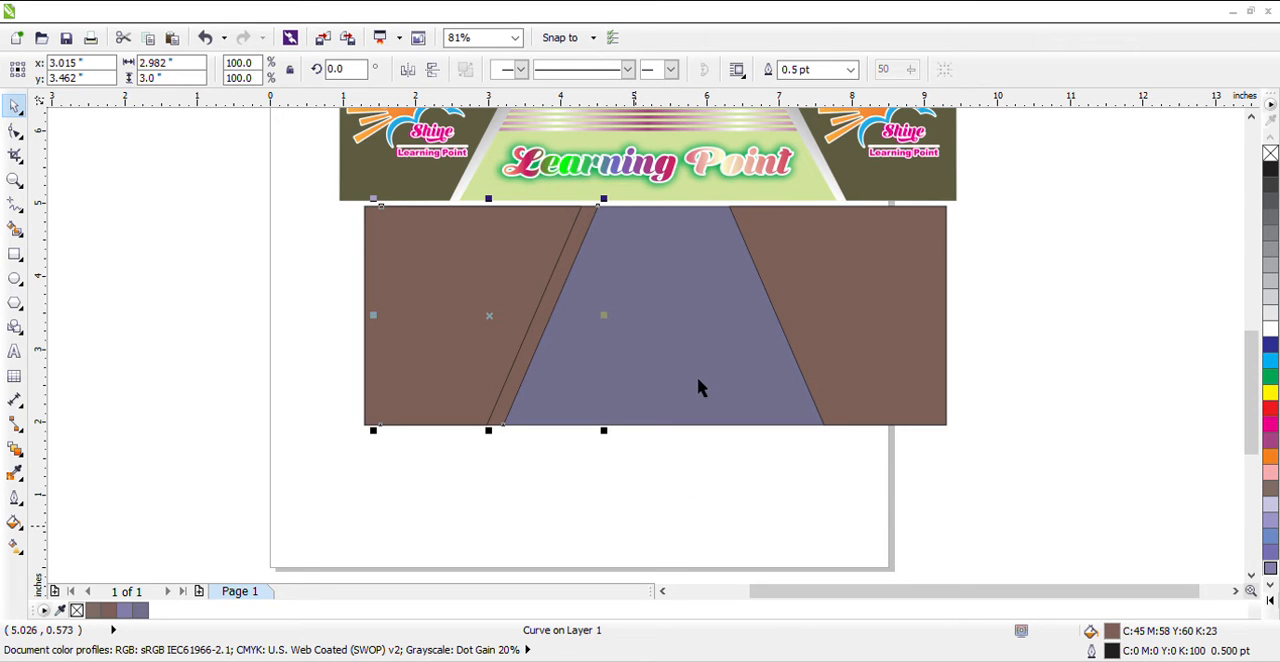
pyautogui.press('F11')
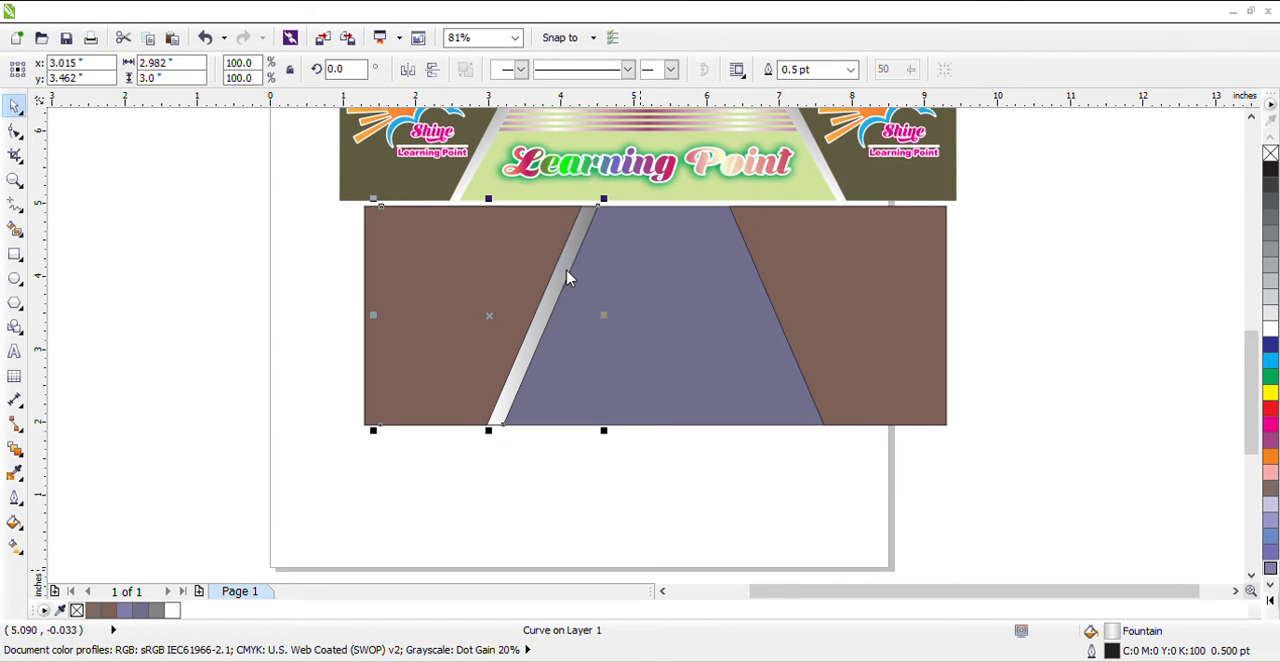
pyautogui.press('F11')
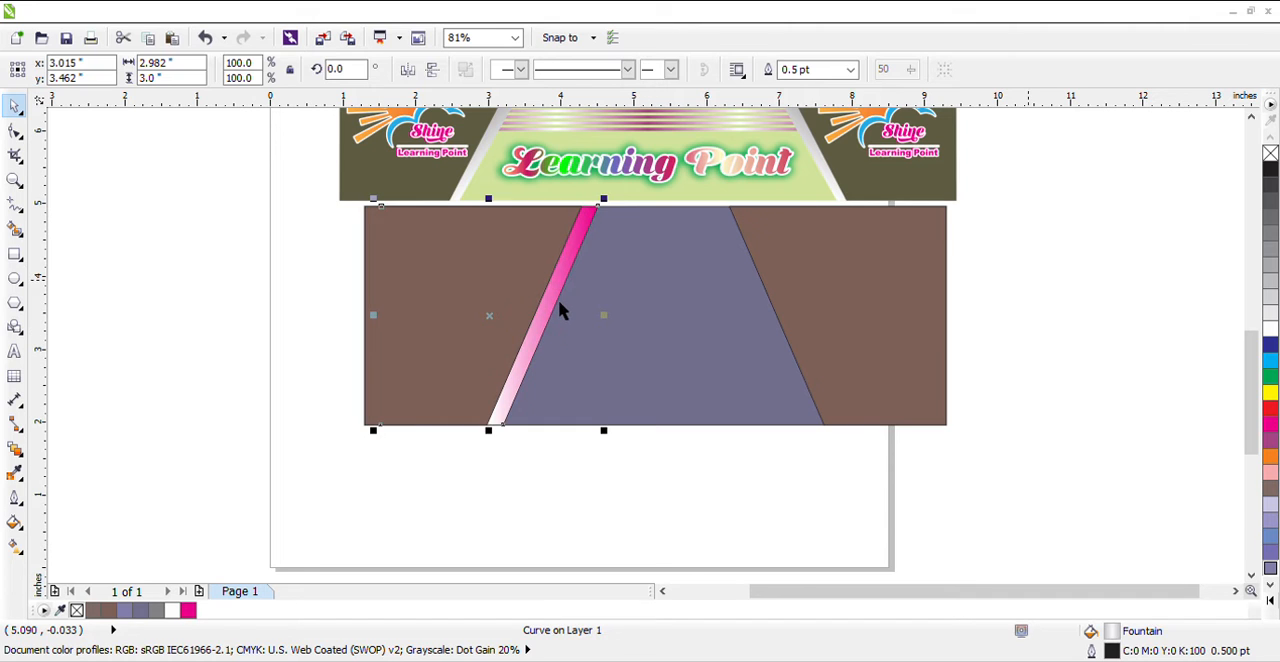
pyautogui.press('Escape')
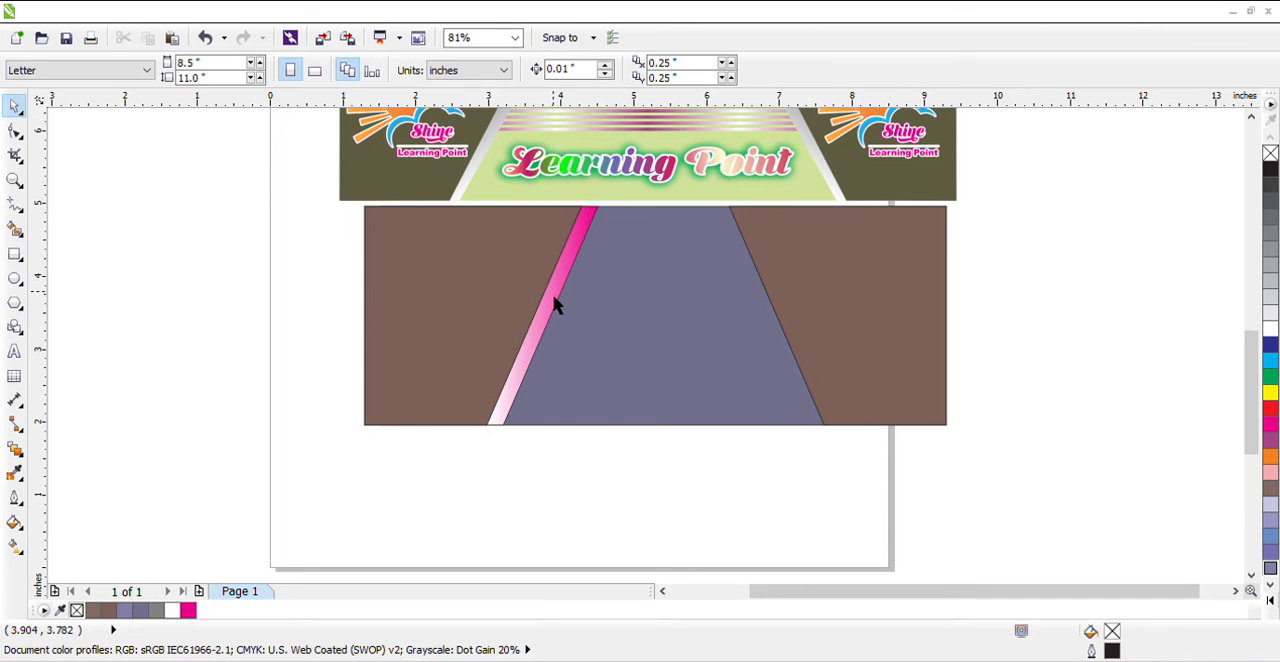
pyautogui.click(555, 297)
pyautogui.press('Escape')
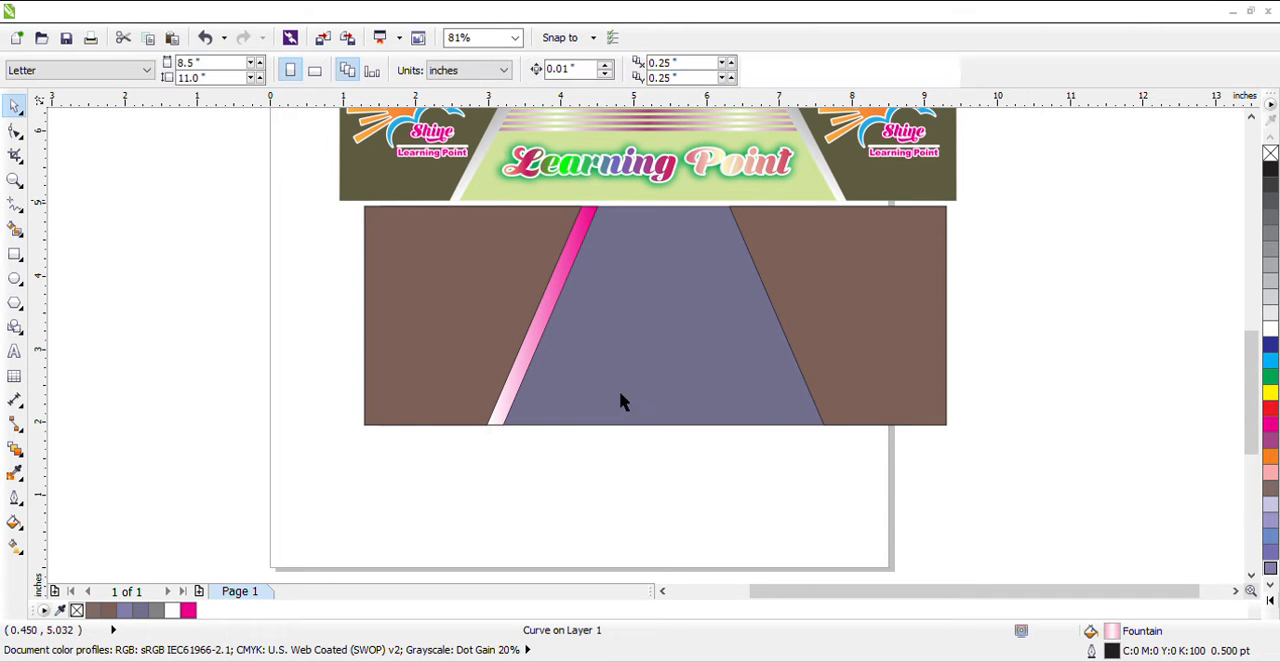
# Delete the right brown shape and group the left brown shape with its gradient strip
pyautogui.click(827, 320)
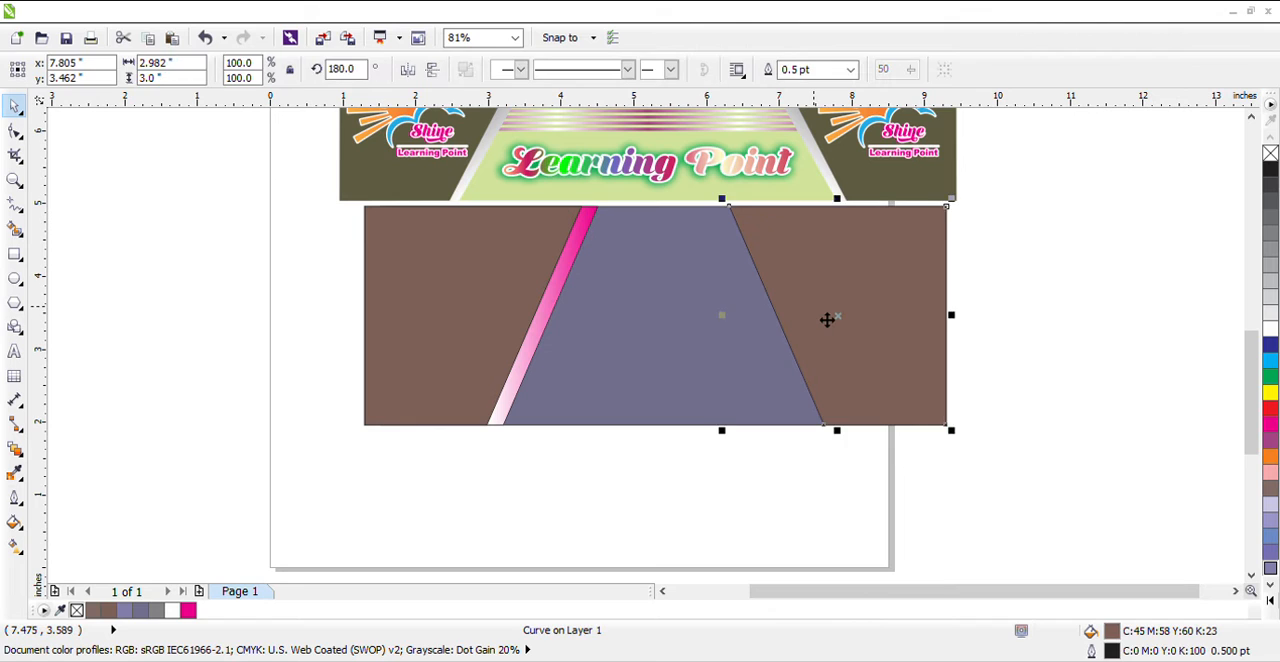
pyautogui.press('Delete')
pyautogui.moveTo(315, 201); pyautogui.dragTo(711, 484)
pyautogui.click(466, 76)
pyautogui.click(498, 72)
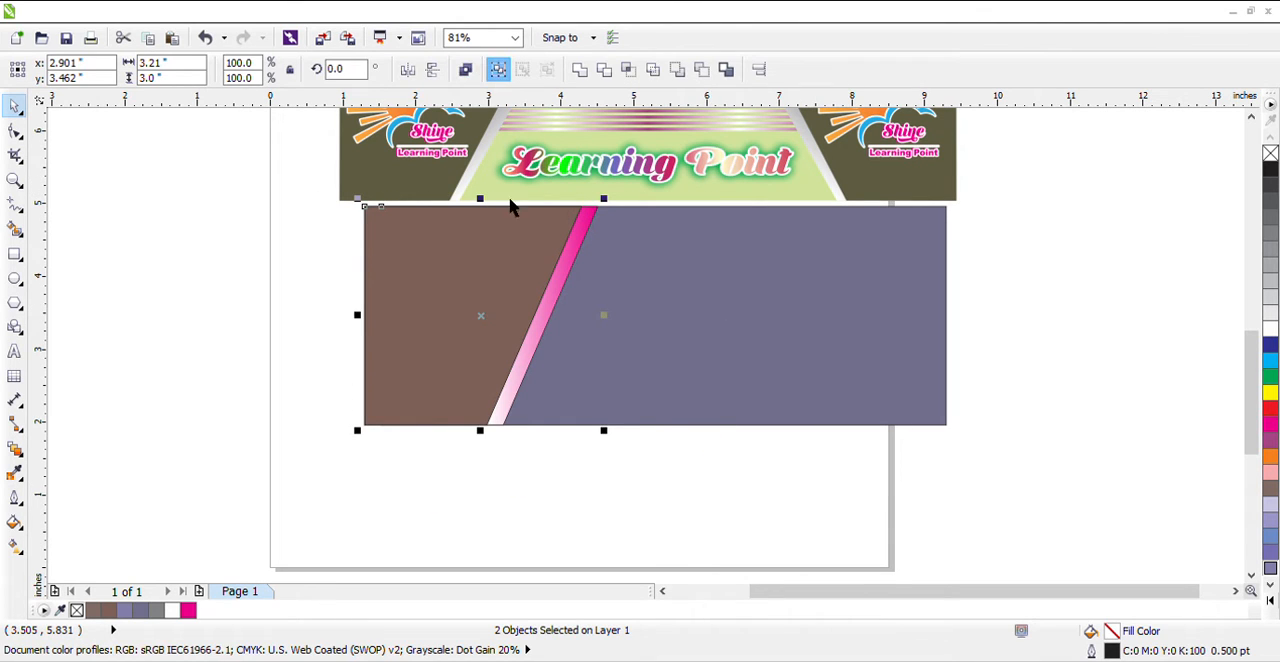
# Place a horizontally mirrored copy of the left group flush with the right edge of the large rectangle, magenta end of the strip uppermost
pyautogui.moveTo(496, 336); pyautogui.dragTo(843, 371)
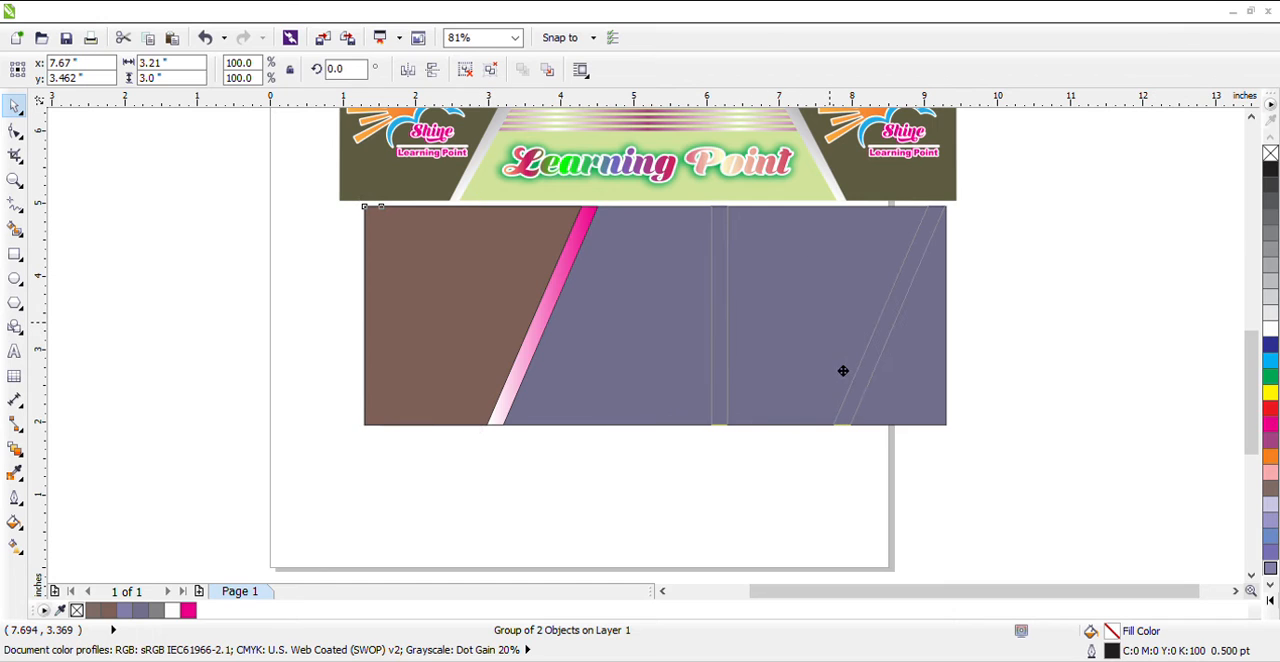
pyautogui.click(408, 69)
pyautogui.click(432, 69)
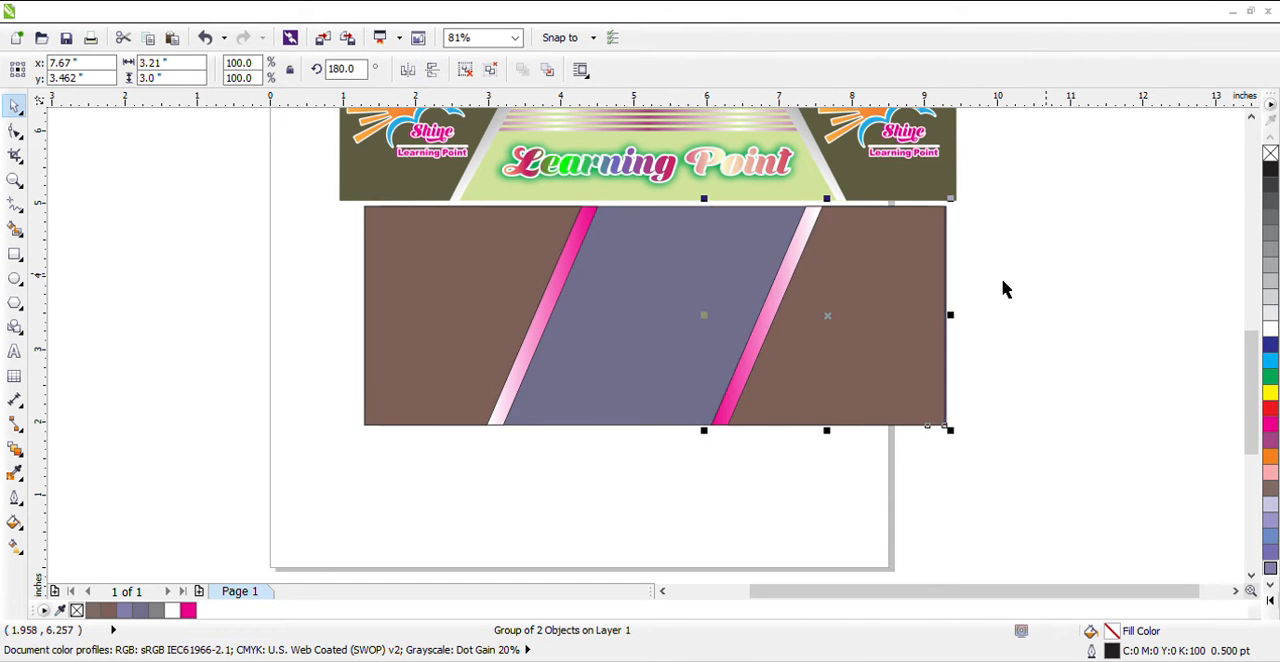
pyautogui.keyDown('shift'); pyautogui.click(668, 286); pyautogui.keyUp('shift')
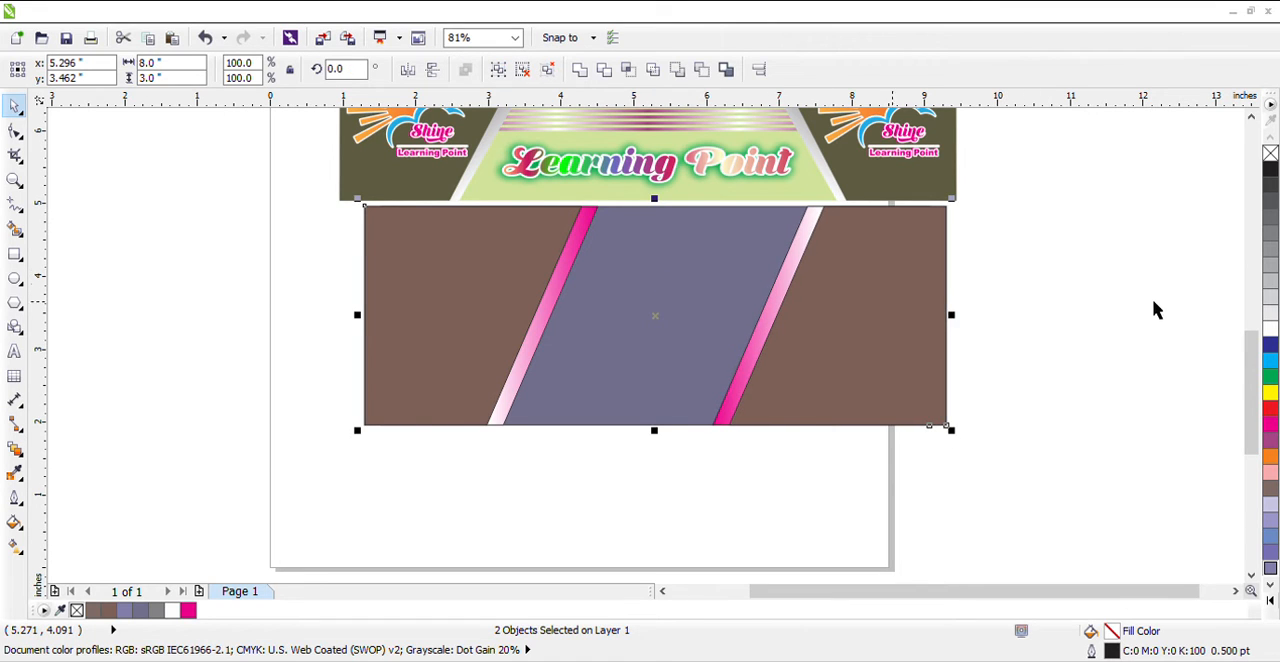
pyautogui.press('Escape')
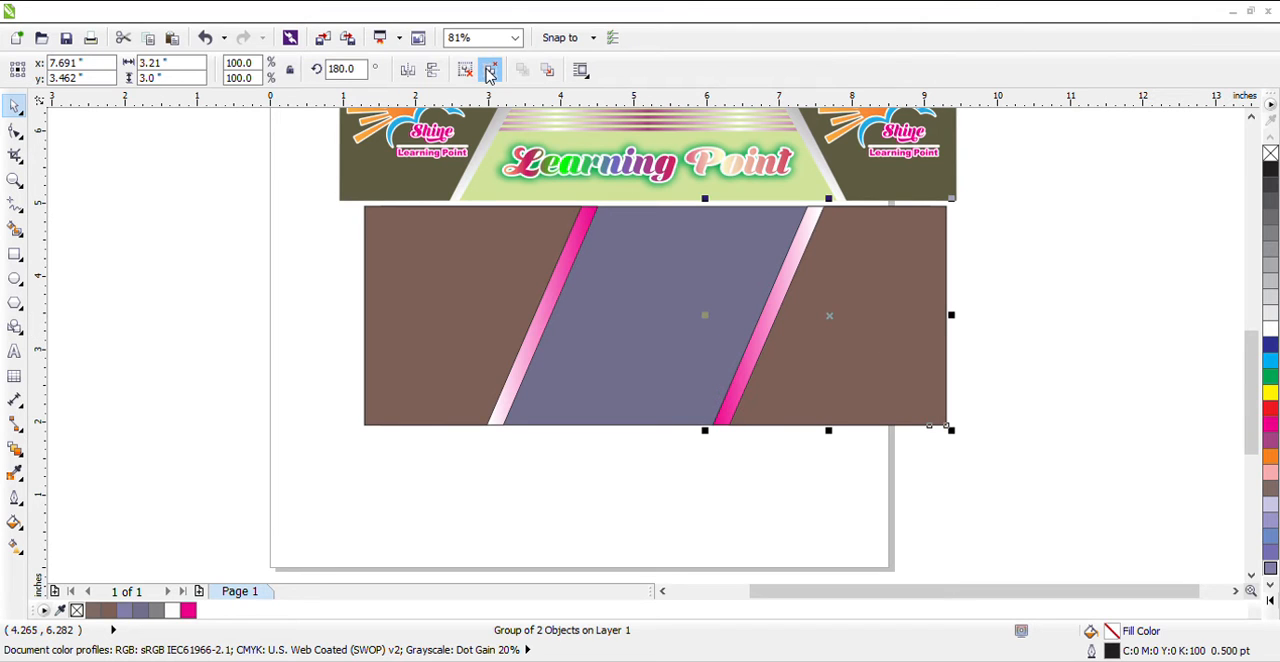
pyautogui.click(432, 76)
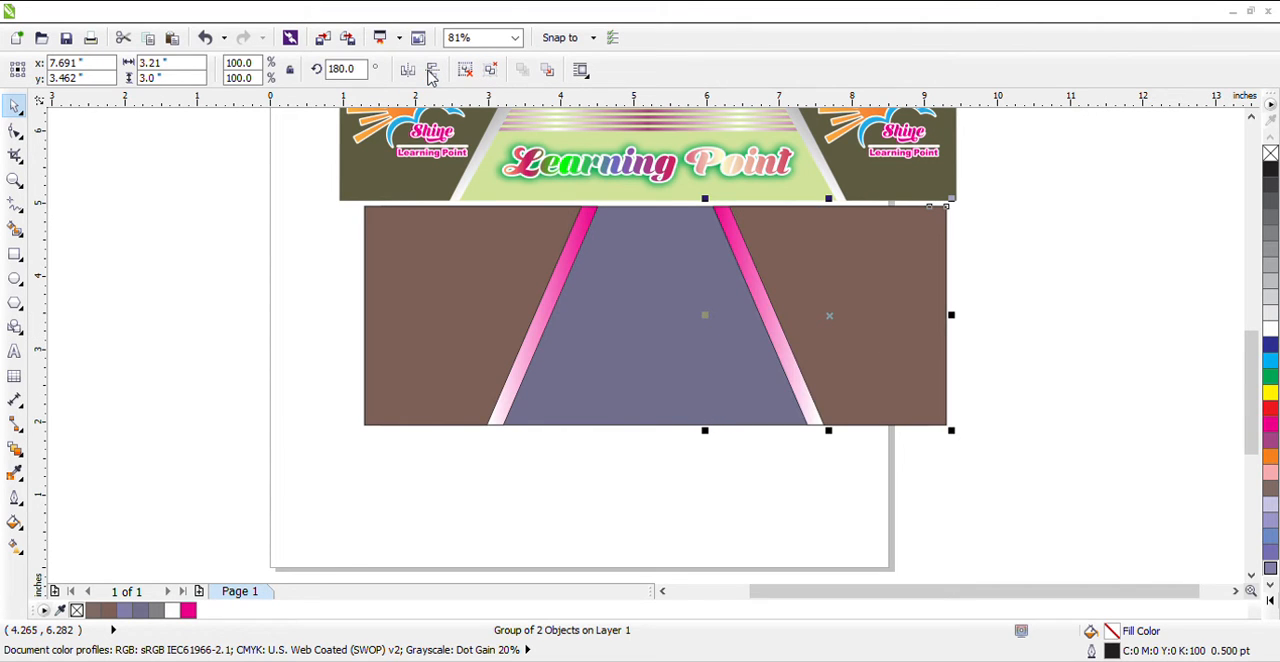
pyautogui.click(1060, 306)
pyautogui.click(692, 334)
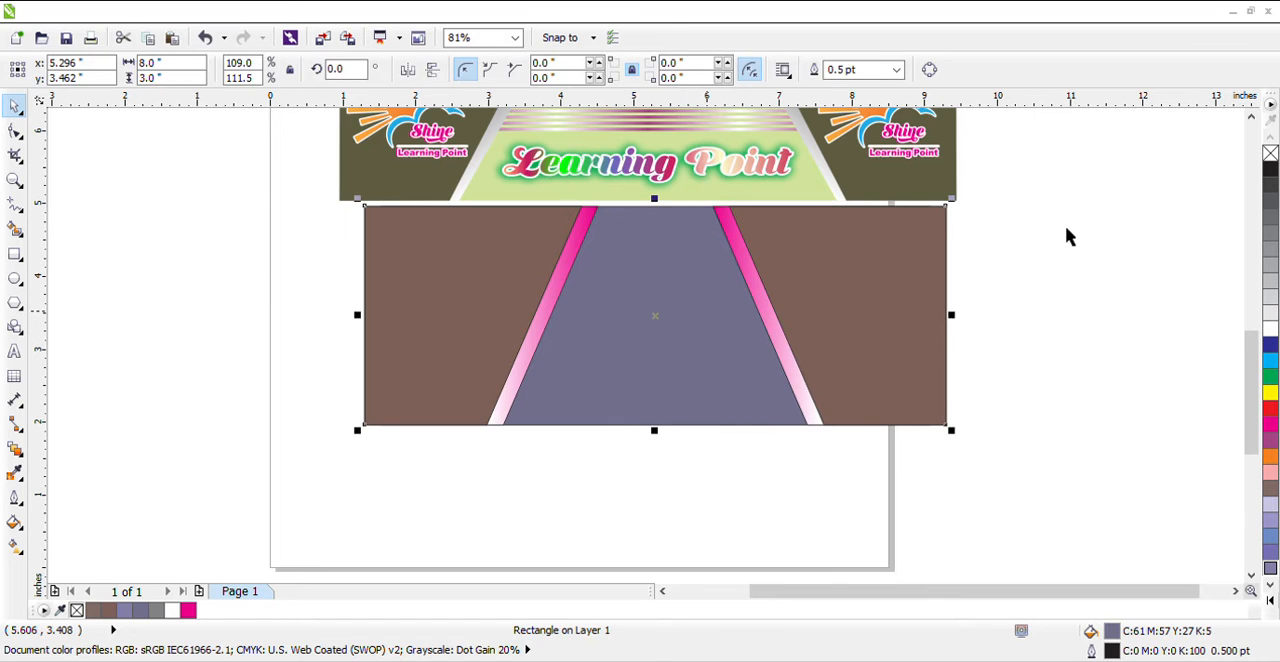
pyautogui.click(1065, 225)
# Copy the Shine Learning Point sun logo from the reference banner onto both brown side panels
pyautogui.scroll(1, 1212, 170)
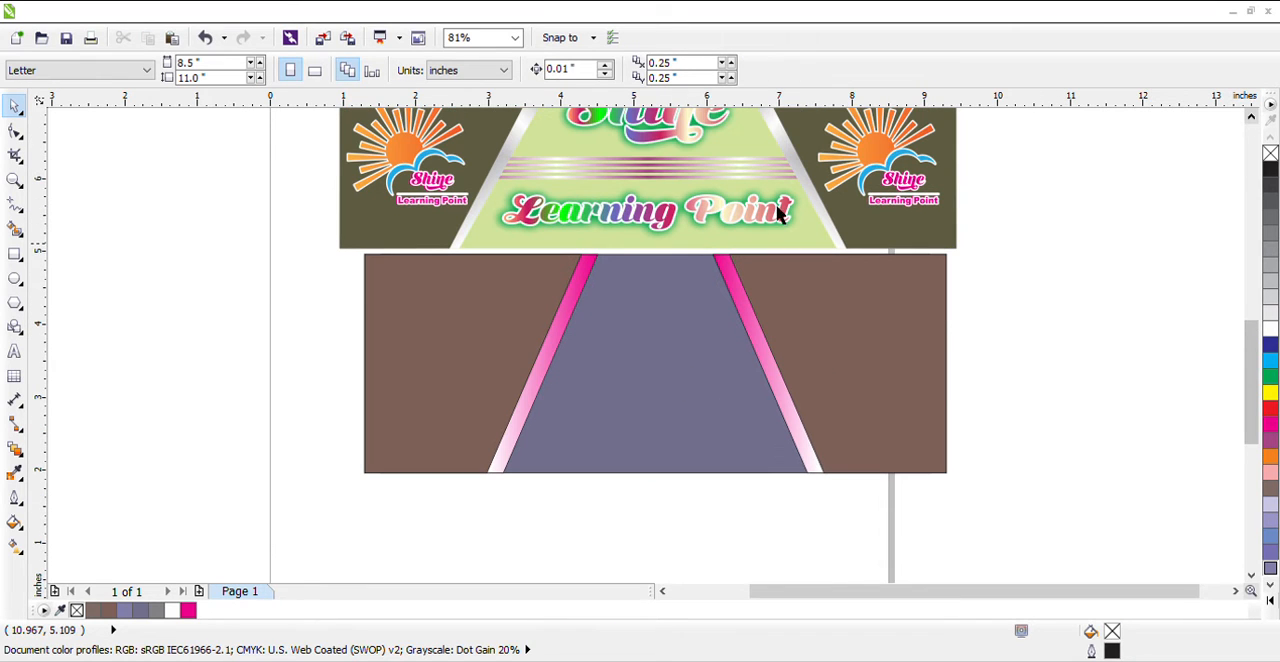
pyautogui.click(1251, 116)
pyautogui.click(1251, 116)
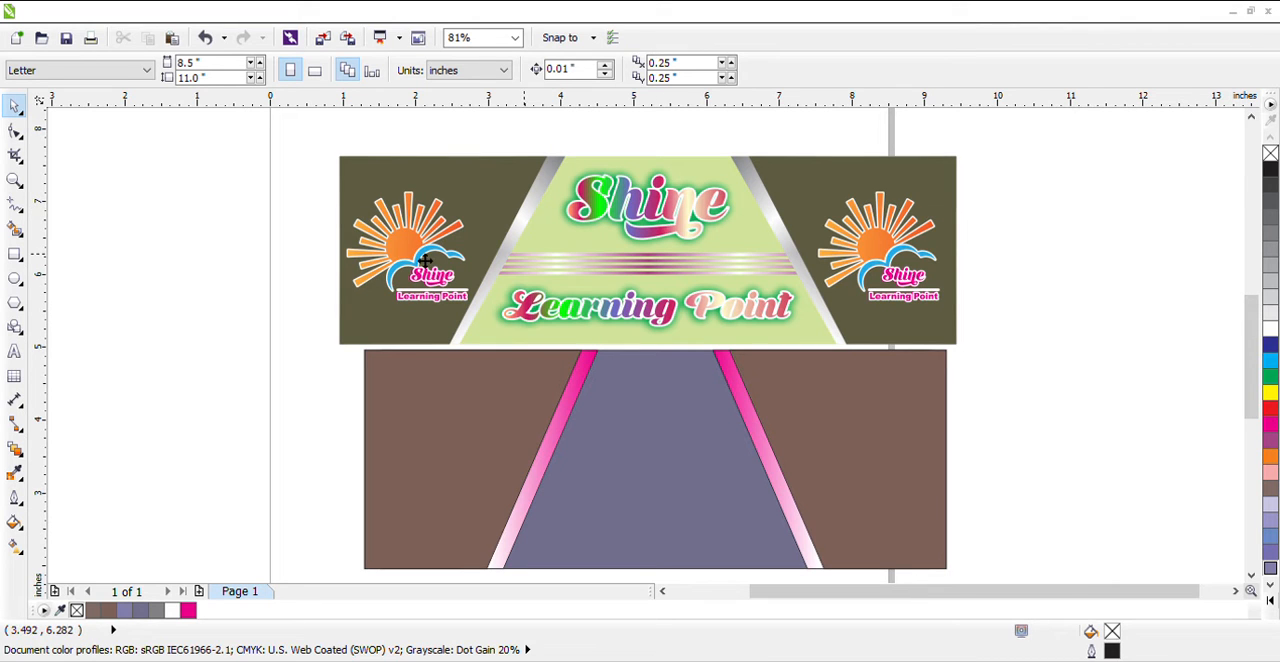
pyautogui.moveTo(425, 260); pyautogui.dragTo(888, 499)
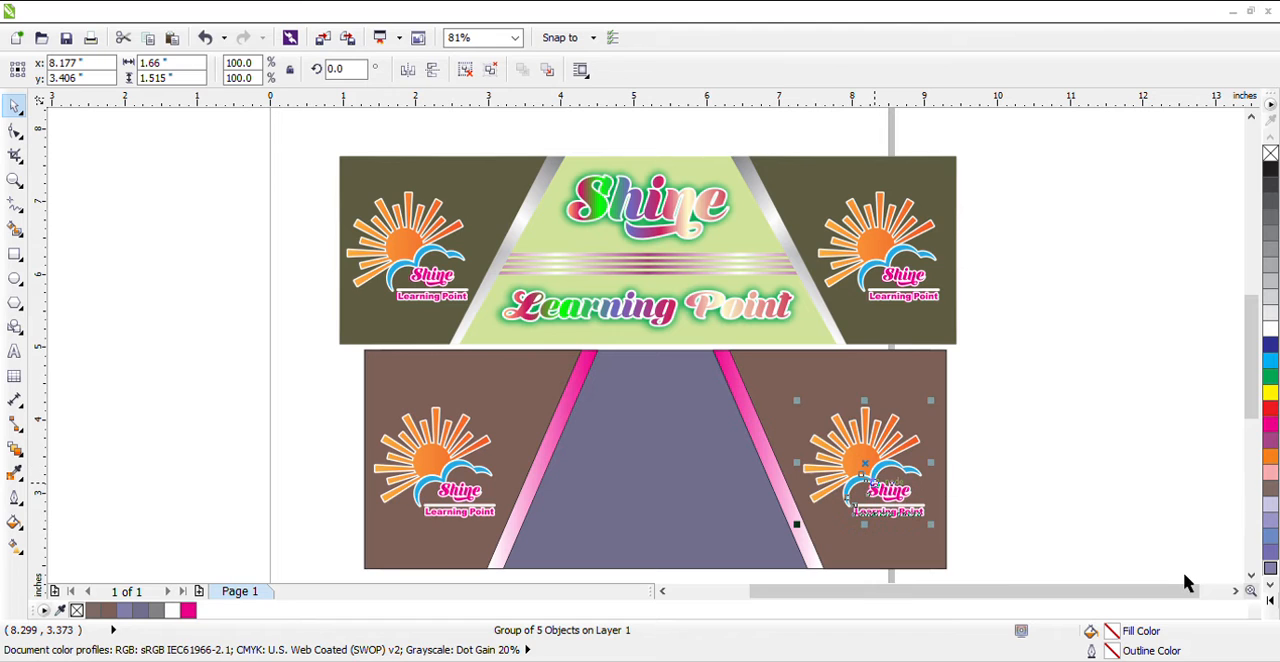
pyautogui.click(1217, 575)
# Draw a thin horizontal rectangle about 0.155 inches high and stretch it to about 3.92 inches wide across the purple centre panel
pyautogui.scroll(-1, 1199, 547)
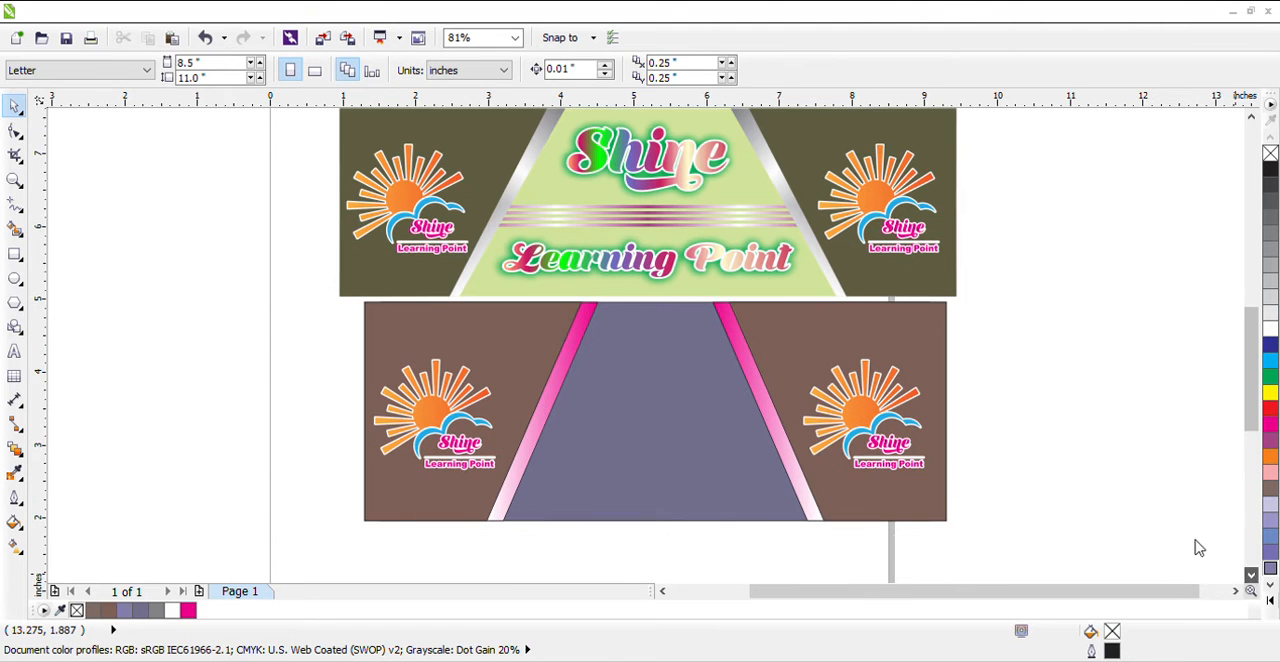
pyautogui.click(15, 256)
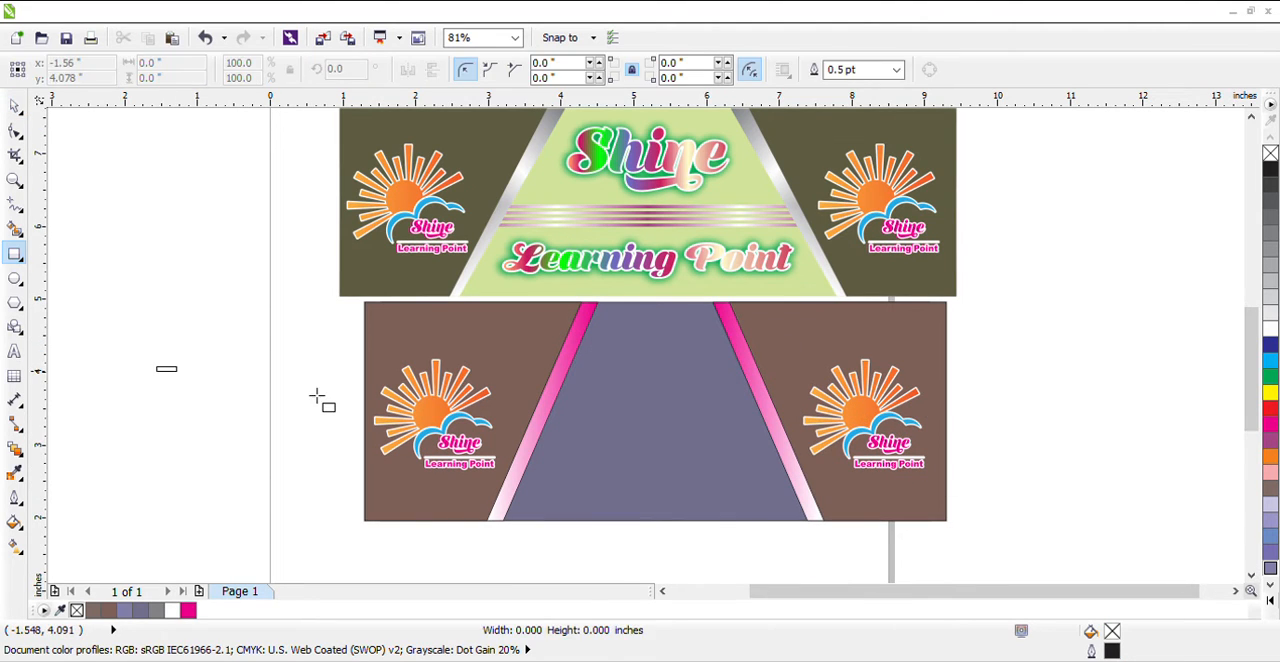
pyautogui.moveTo(157, 368); pyautogui.dragTo(358, 378)
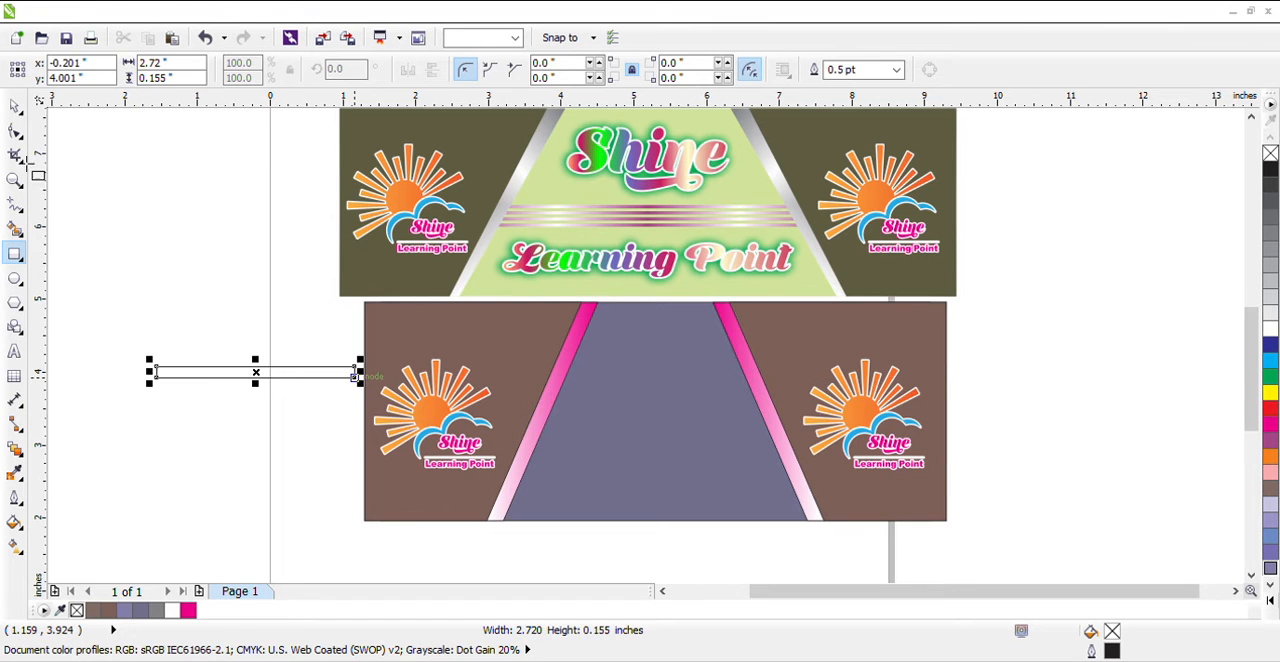
pyautogui.press('space')
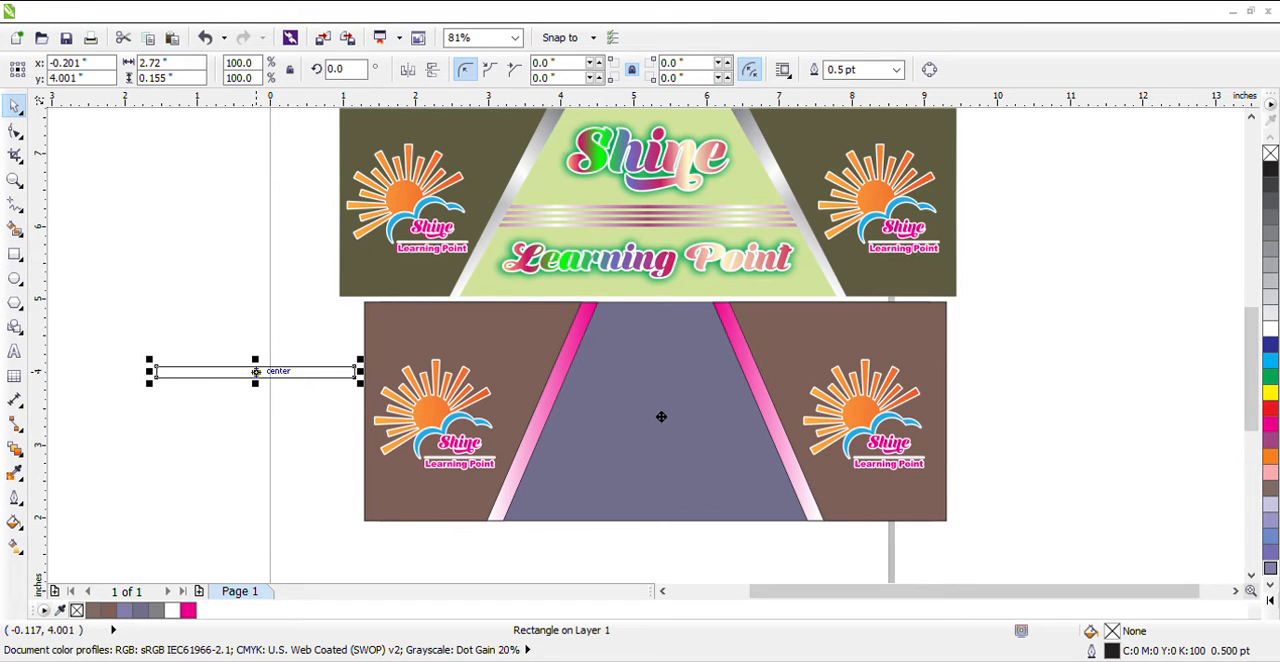
pyautogui.moveTo(256, 371); pyautogui.dragTo(806, 418)
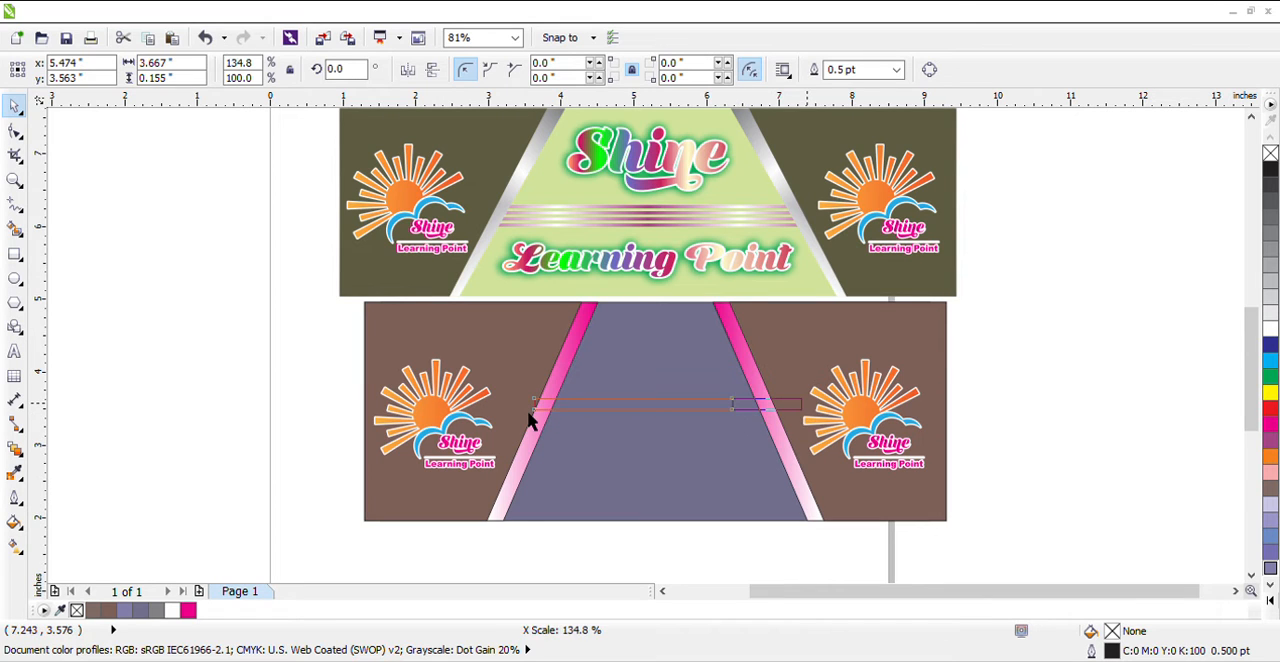
pyautogui.moveTo(543, 420); pyautogui.dragTo(526, 418)
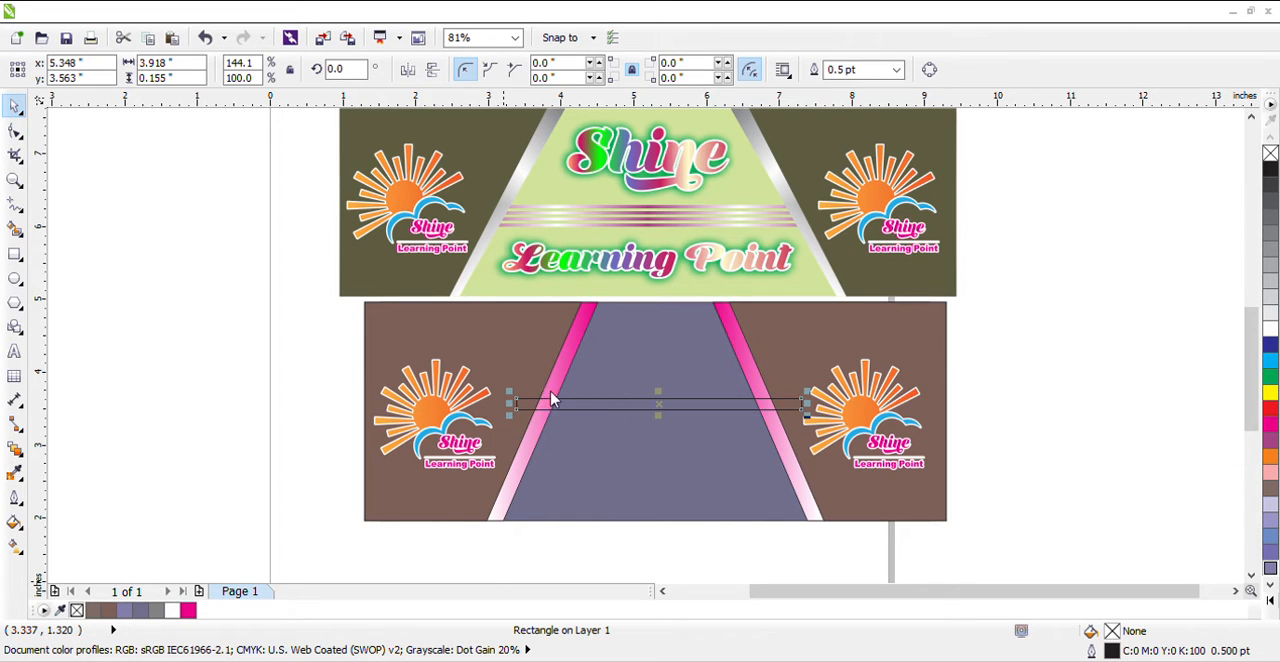
# Give the thin bar a multicolour fountain fill from purple to crimson and stack three copies below it, spaced about 0.22 inches apart
pyautogui.click(653, 481)
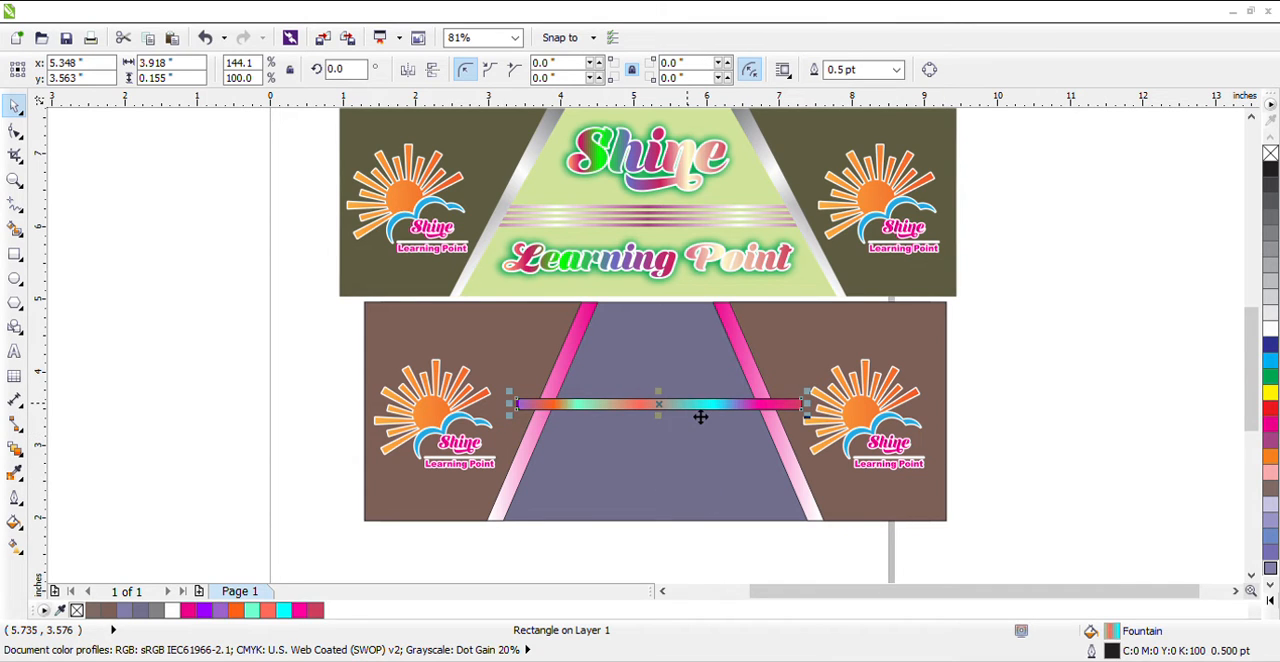
pyautogui.moveTo(674, 420); pyautogui.dragTo(672, 439)
pyautogui.rightClick(672, 439)
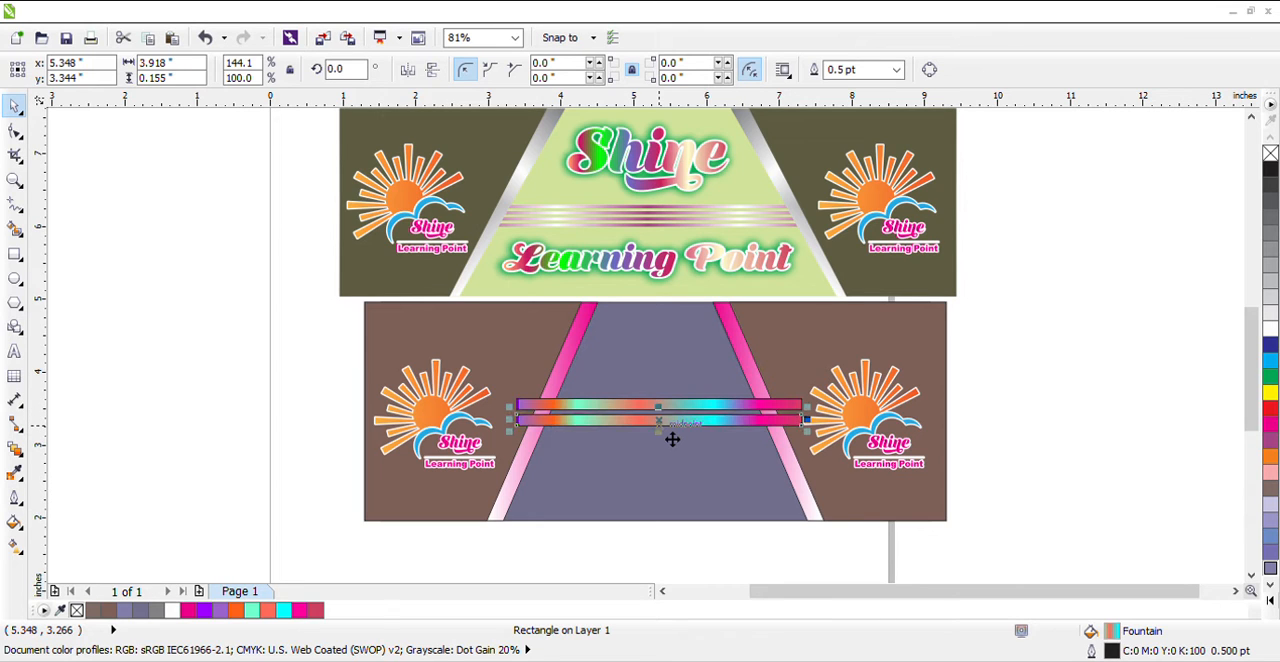
pyautogui.hotkey('ctrl', 'r')
pyautogui.hotkey('ctrl', 'r')
# Resize the four bars together to about 4.34 by 0.5 inches and stack them behind the side panels and logos
pyautogui.moveTo(457, 536); pyautogui.dragTo(817, 431)
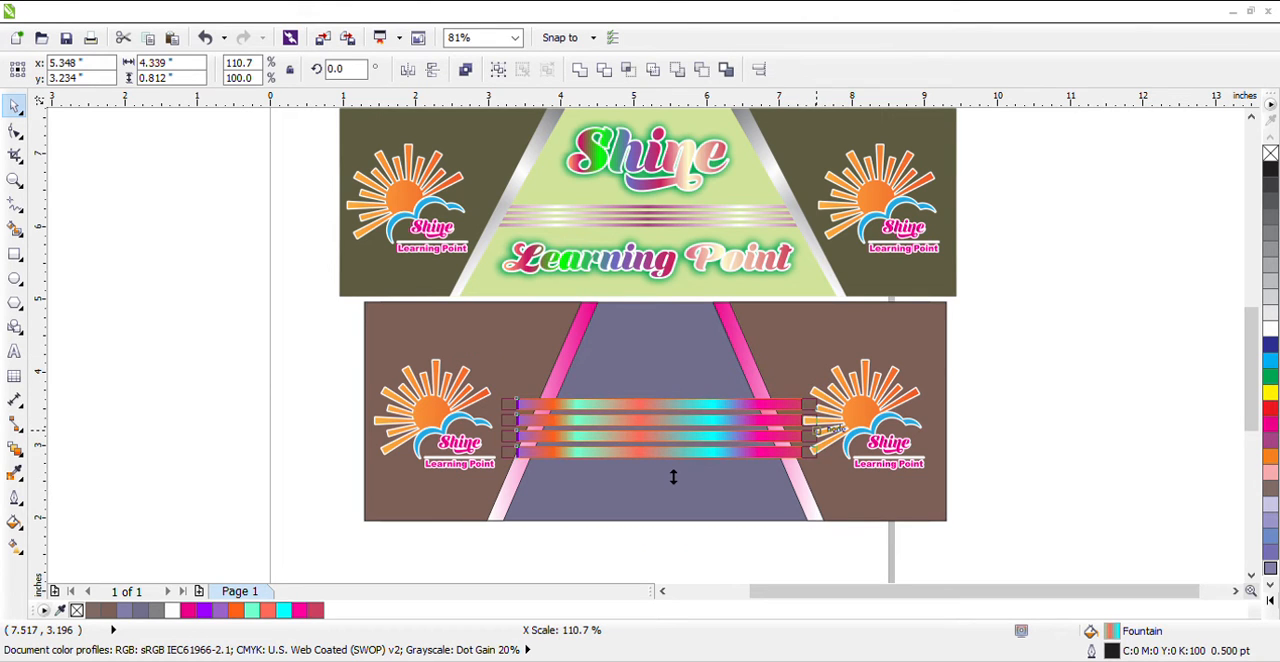
pyautogui.moveTo(674, 474); pyautogui.dragTo(674, 468)
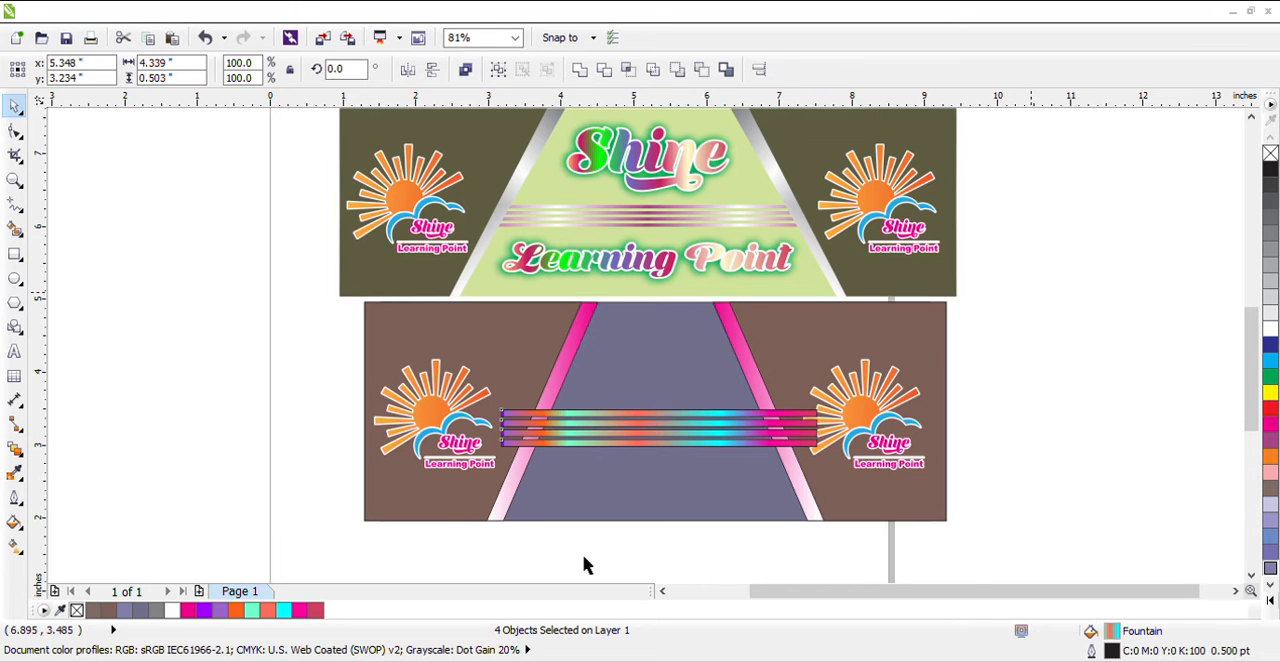
pyautogui.moveTo(586, 565); pyautogui.dragTo(1000, 250)
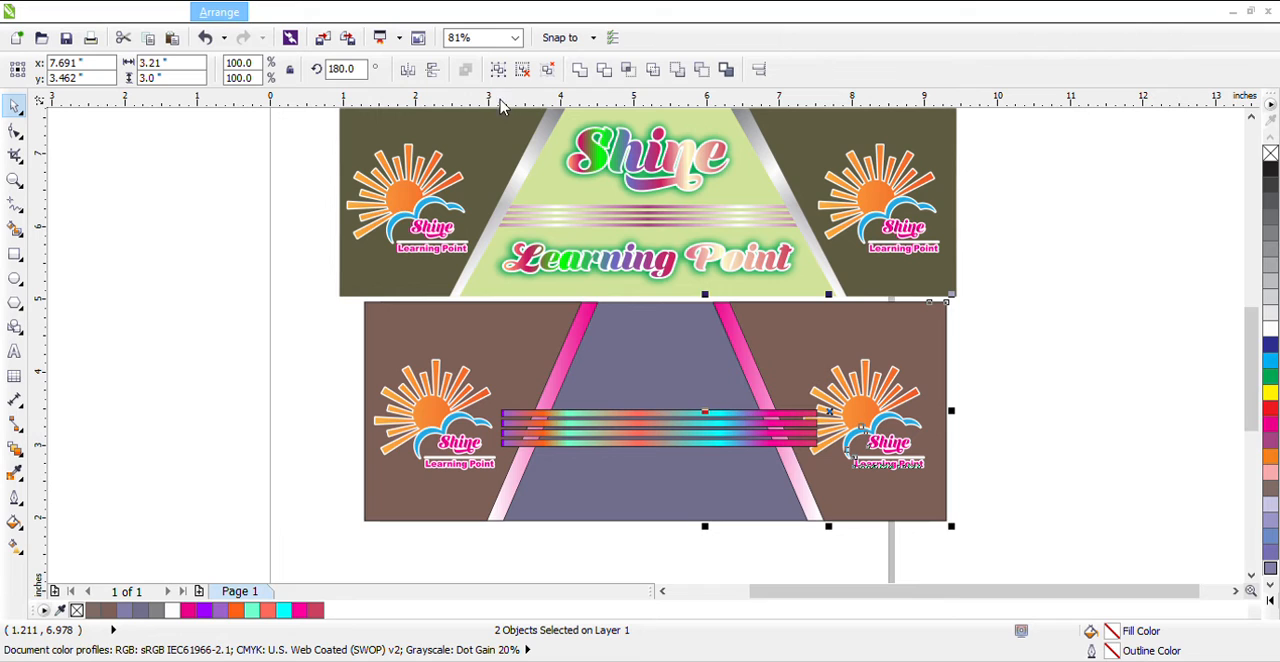
pyautogui.moveTo(280, 280); pyautogui.dragTo(649, 553)
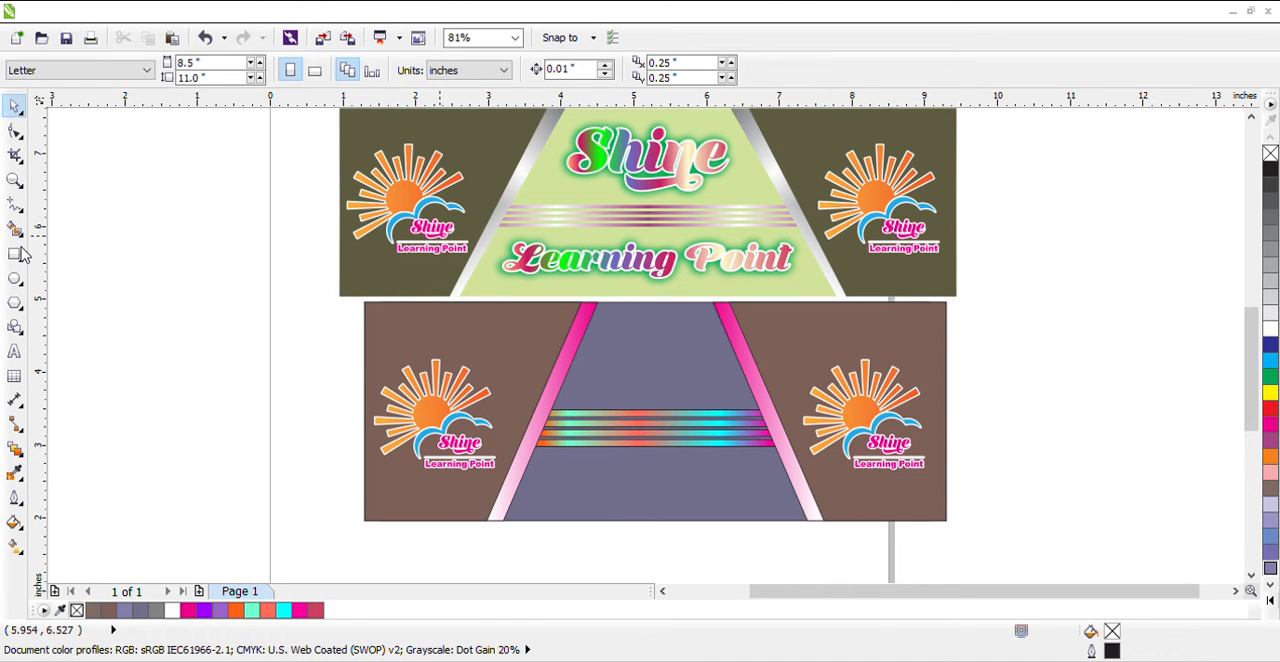
# Add the artistic text "Shine Learning Point" on the empty area beside the banner
pyautogui.click(140, 376)
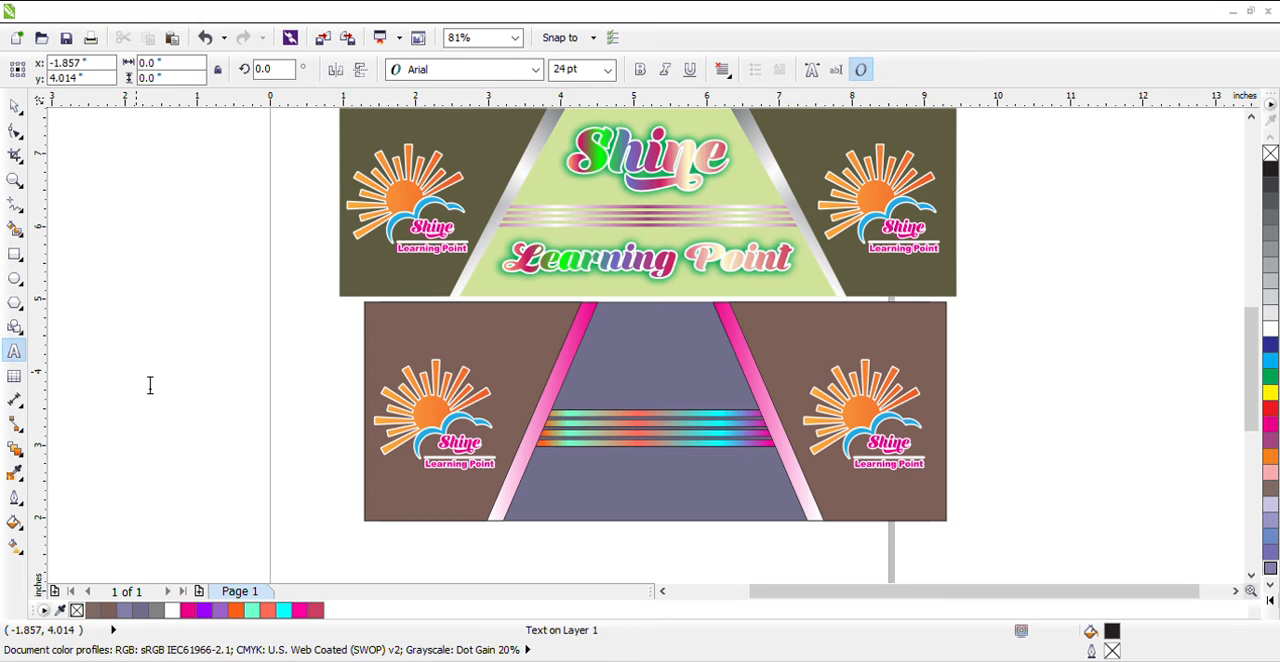
pyautogui.write('Shine')
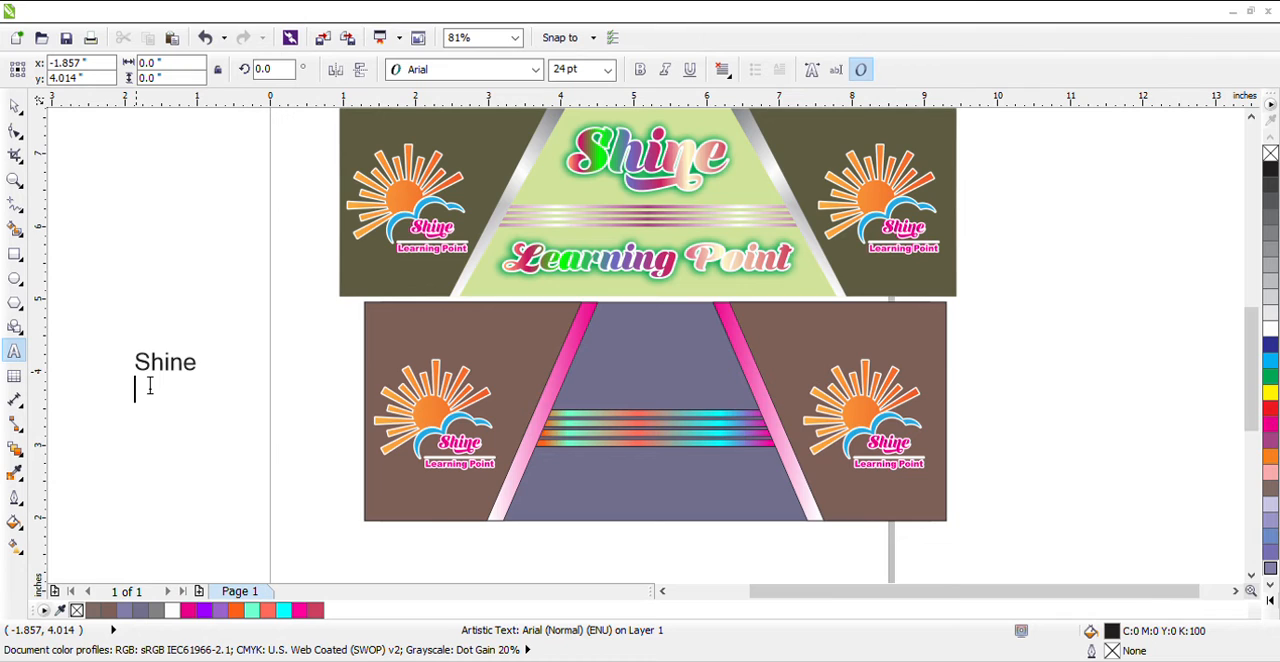
pyautogui.write('ea')
pyautogui.press('BackSpace')
pyautogui.press('BackSpace')
pyautogui.press('BackSpace')
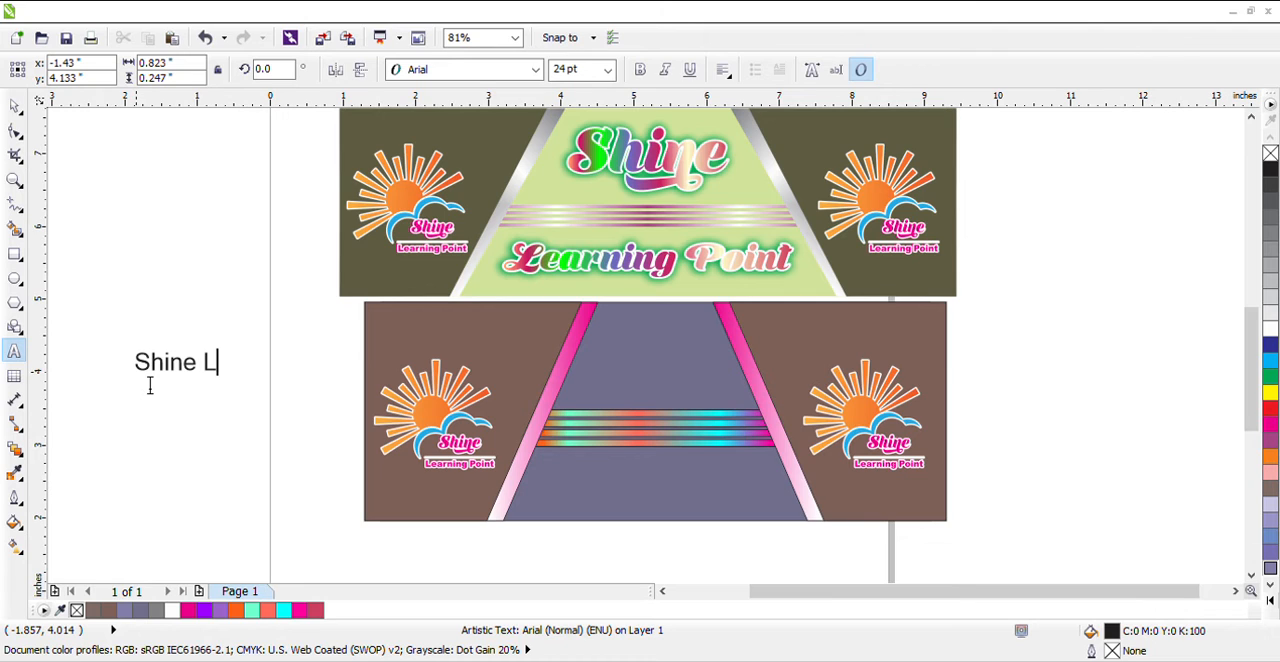
pyautogui.write('earning po')
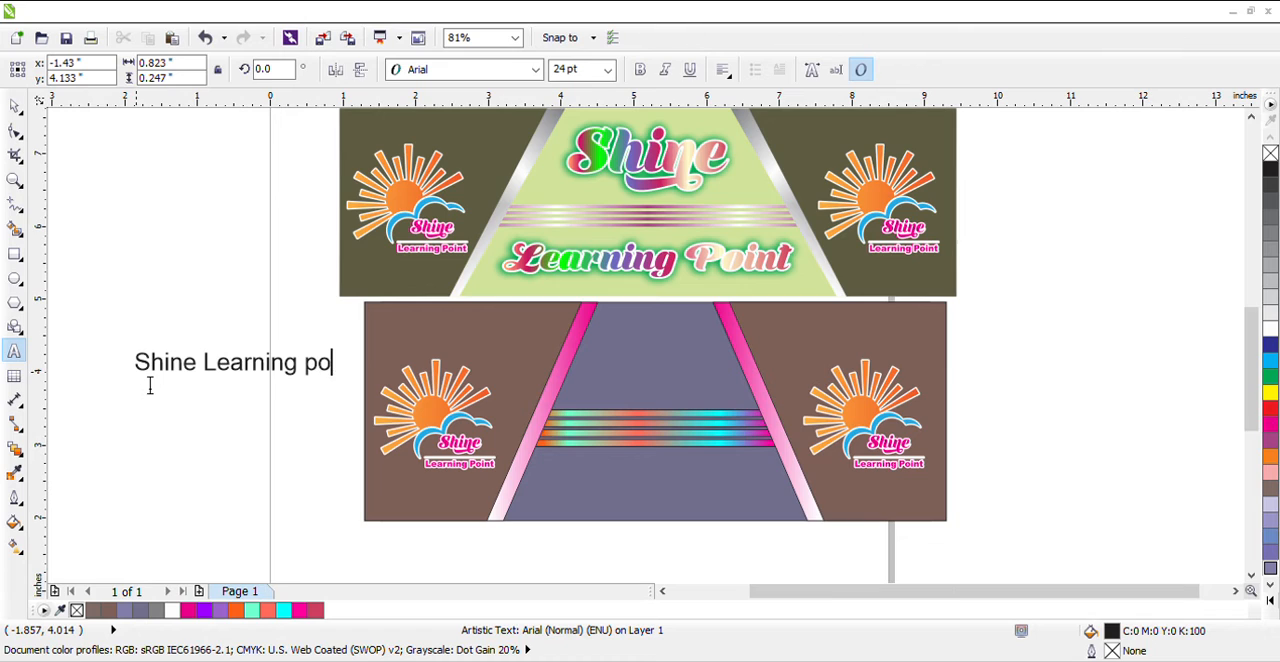
pyautogui.write('int')
pyautogui.click(331, 386)
pyautogui.press('BackSpace')
pyautogui.write('P')
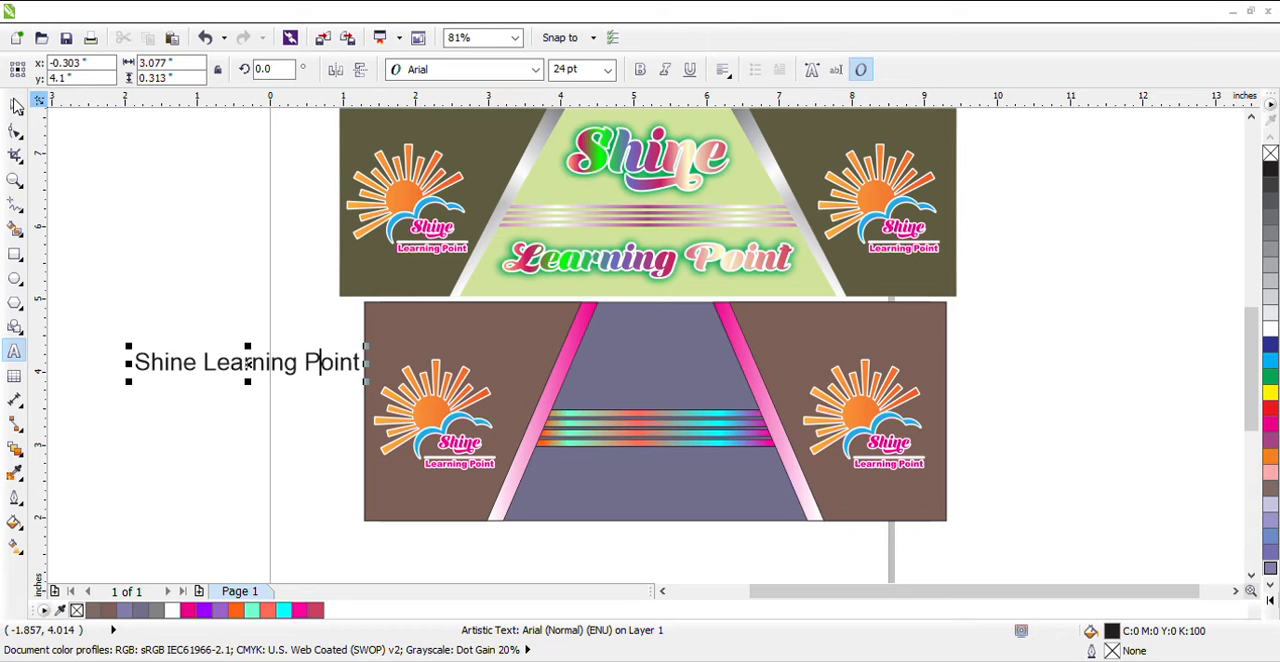
# Set the text's font to Shine Personal Use and move the text to the right side of the banner
pyautogui.click(16, 106)
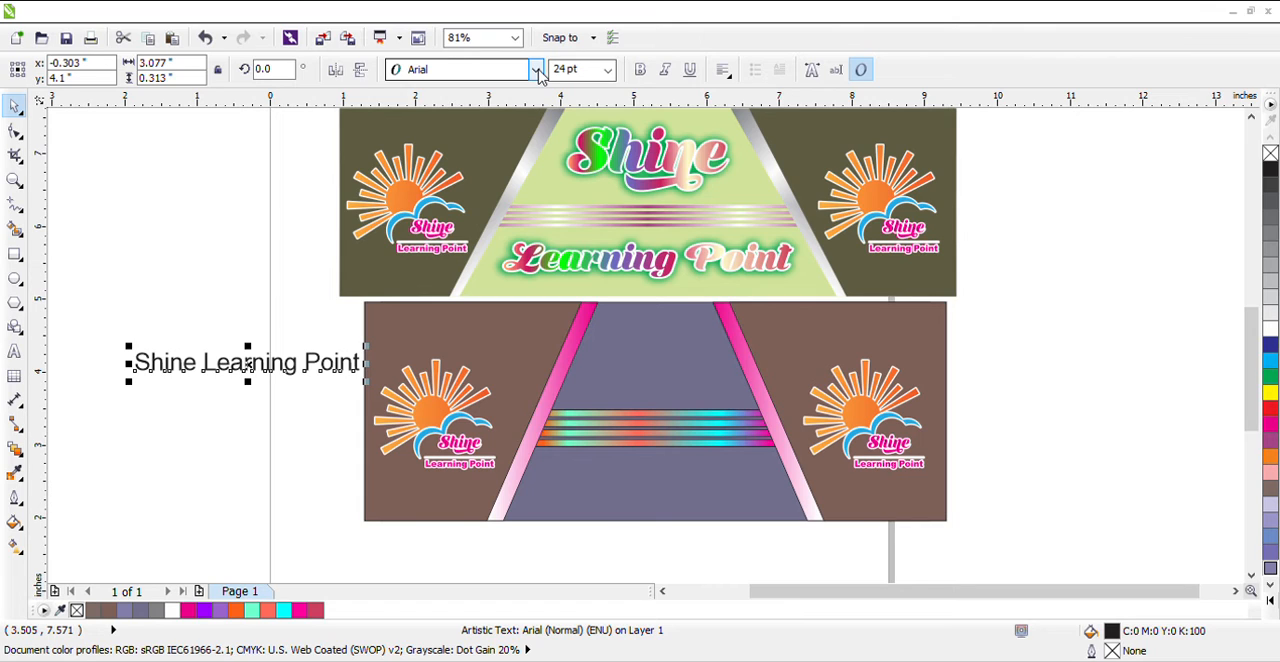
pyautogui.click(540, 76)
pyautogui.click(482, 108)
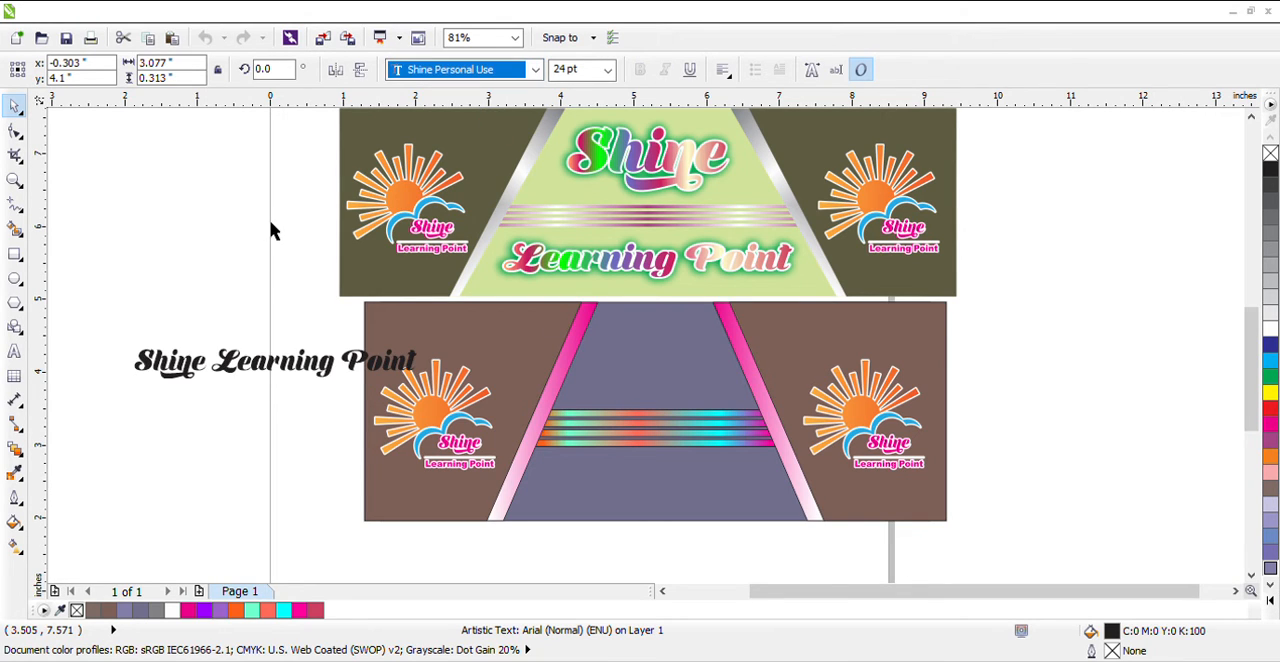
pyautogui.click(321, 377)
pyautogui.moveTo(310, 359); pyautogui.dragTo(1180, 315)
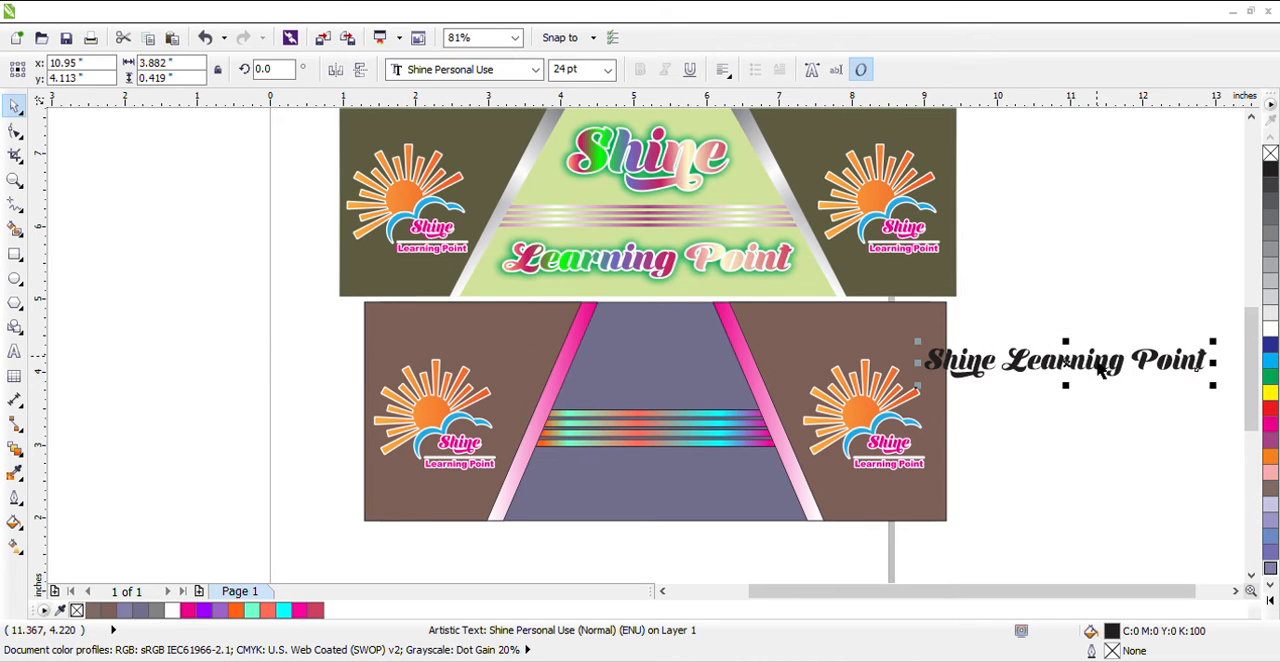
# Separate the word "Shine" from the text, place it above the bars in the centre panel and enlarge it to about 42.6 pt
pyautogui.click(1122, 327)
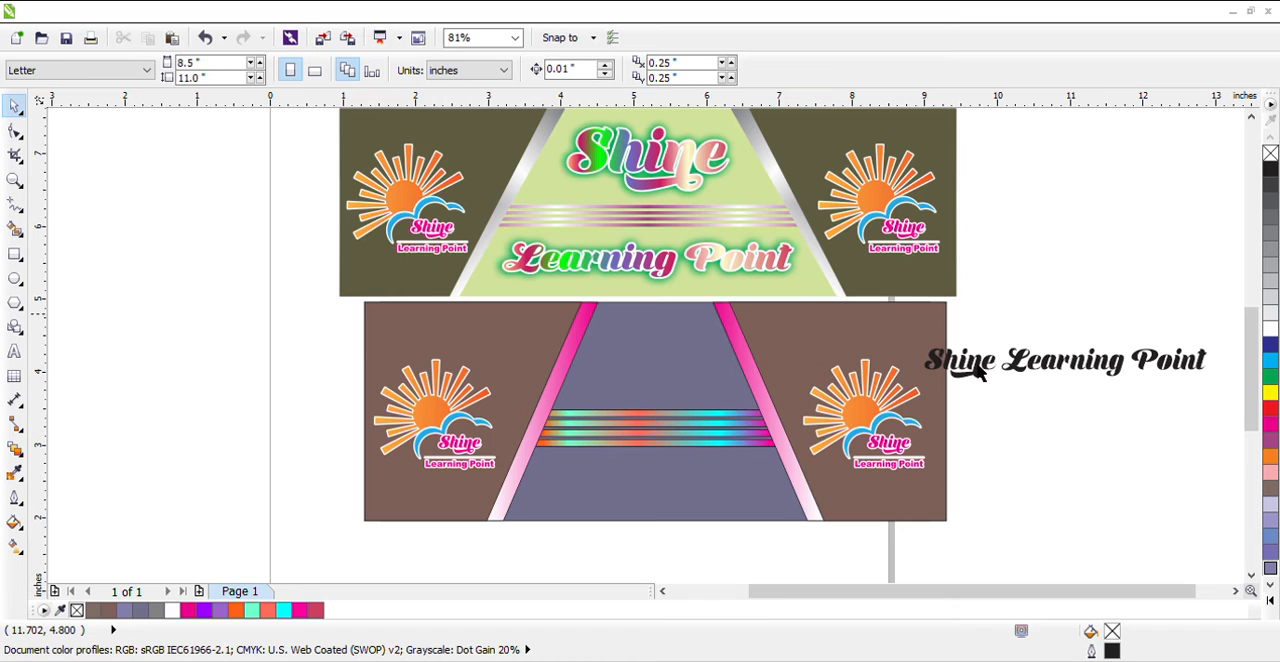
pyautogui.moveTo(975, 377); pyautogui.dragTo(738, 402)
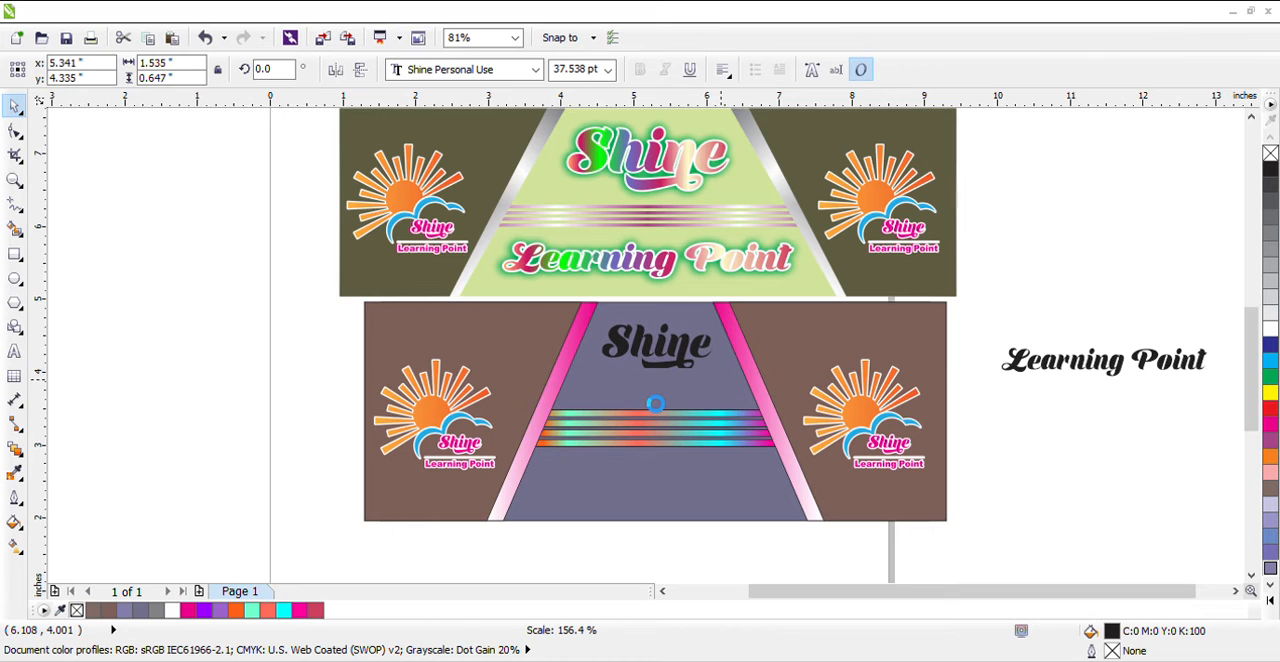
pyautogui.moveTo(591, 408); pyautogui.dragTo(608, 405)
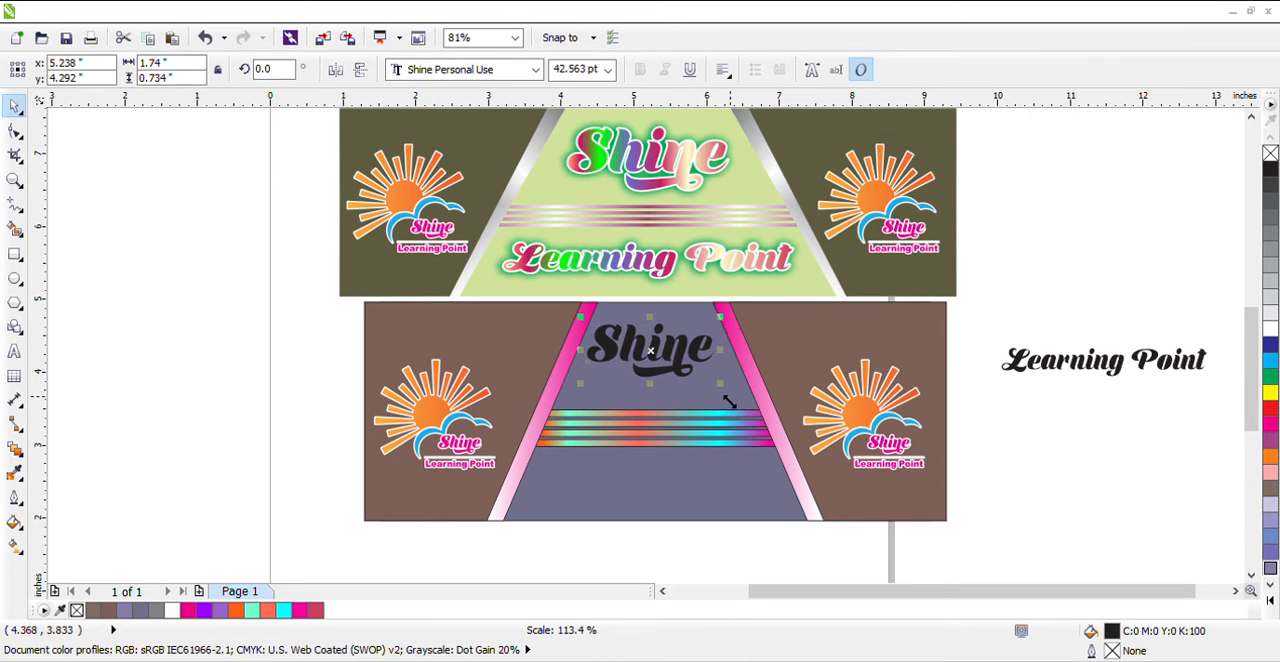
# Enlarge the word "Shine" slightly, and group the words "Learning Point" and place them below the bars in the centre panel
pyautogui.moveTo(742, 405); pyautogui.dragTo(672, 420)
pyautogui.click(1023, 309)
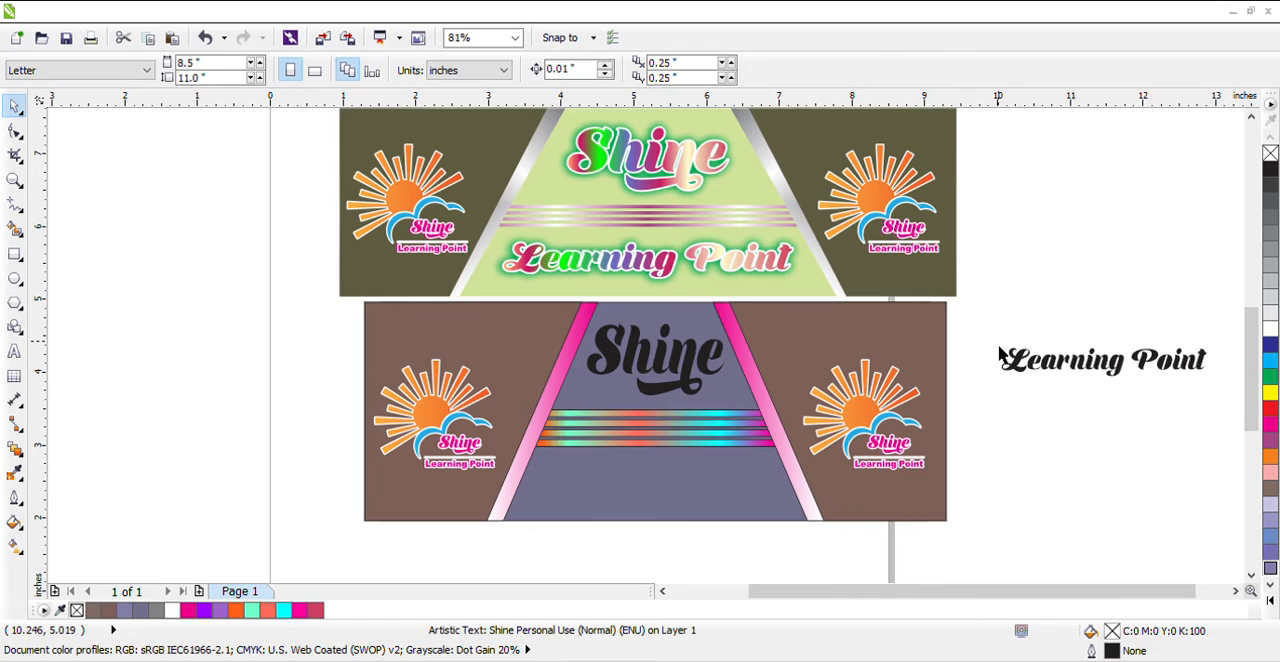
pyautogui.moveTo(992, 331); pyautogui.dragTo(1218, 422)
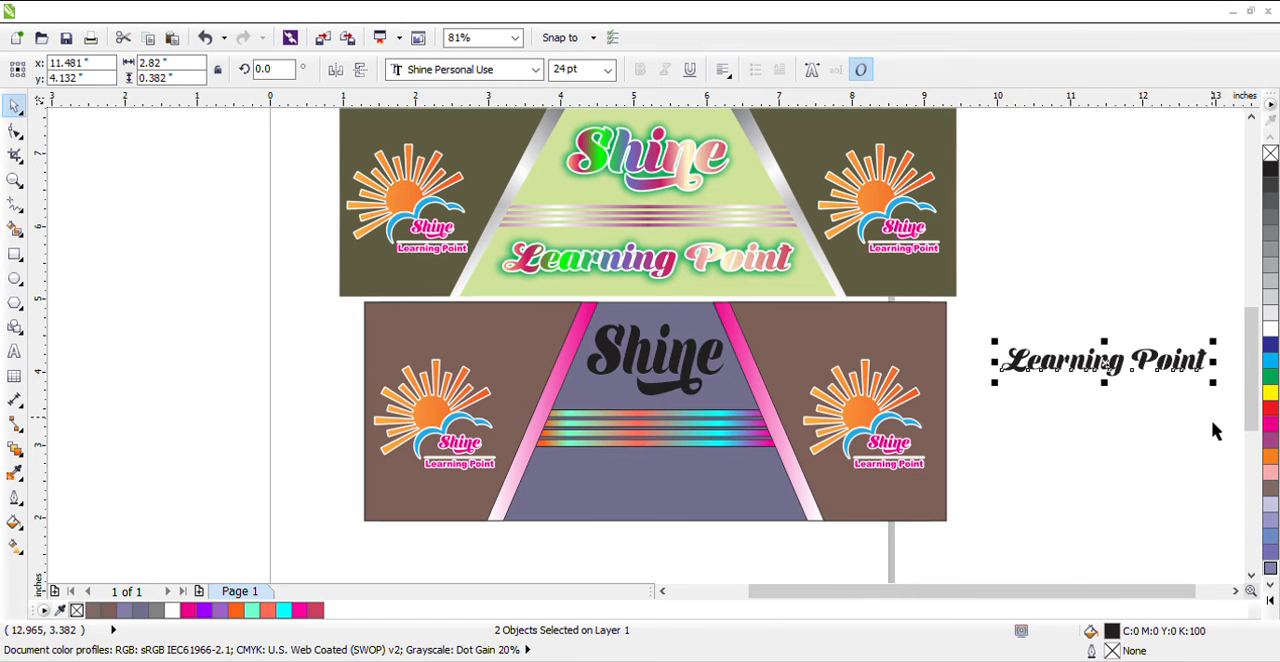
pyautogui.hotkey('ctrl', 'g')
pyautogui.moveTo(1115, 375); pyautogui.dragTo(781, 533)
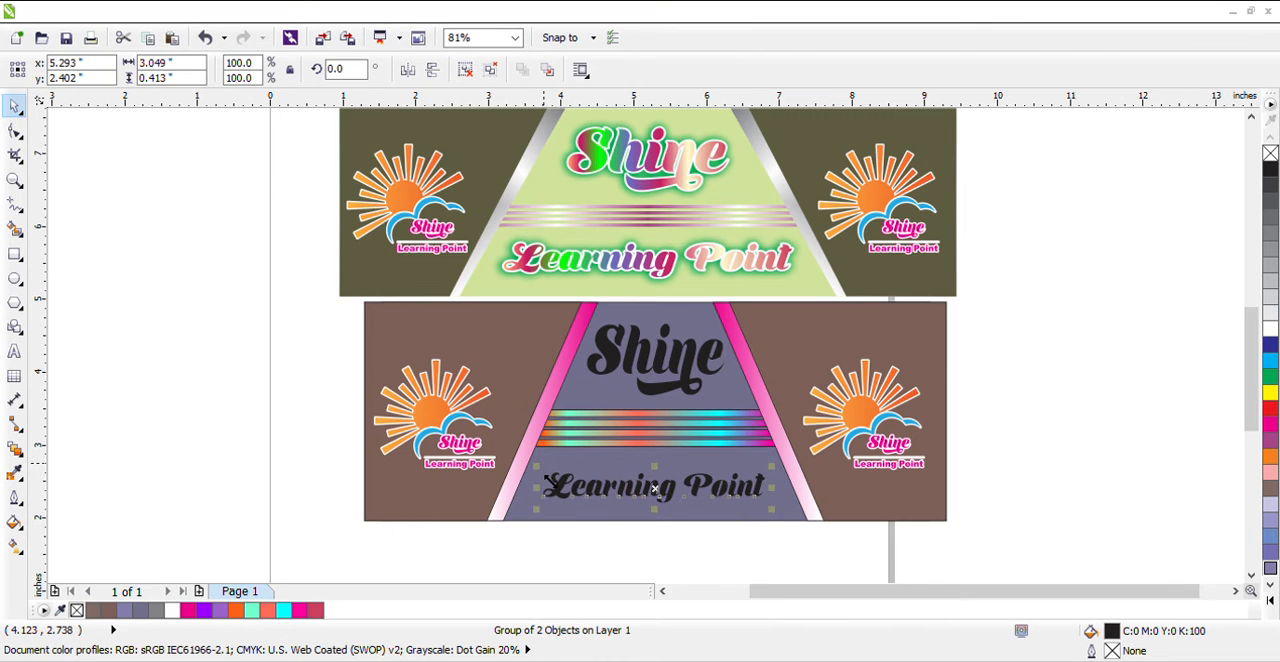
# Enlarge the "Learning Point" group to about 3.49 by 0.65 inches to fill the space below the bars
pyautogui.moveTo(546, 481); pyautogui.dragTo(534, 470)
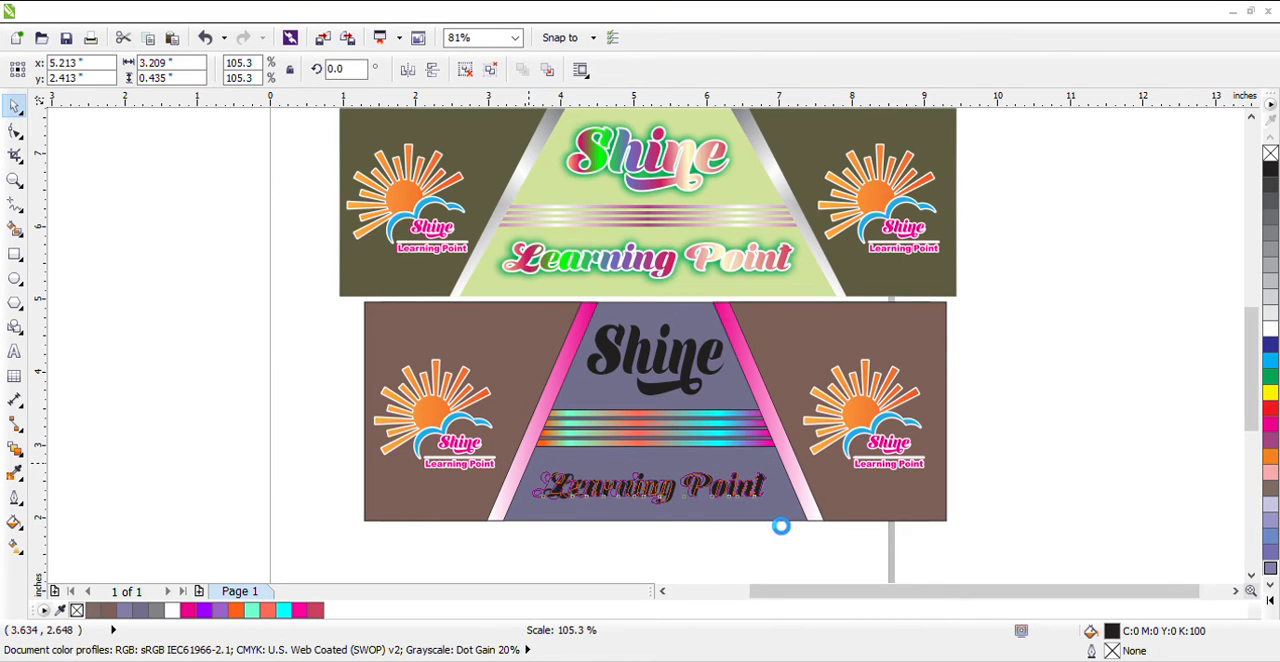
pyautogui.moveTo(777, 523); pyautogui.dragTo(794, 531)
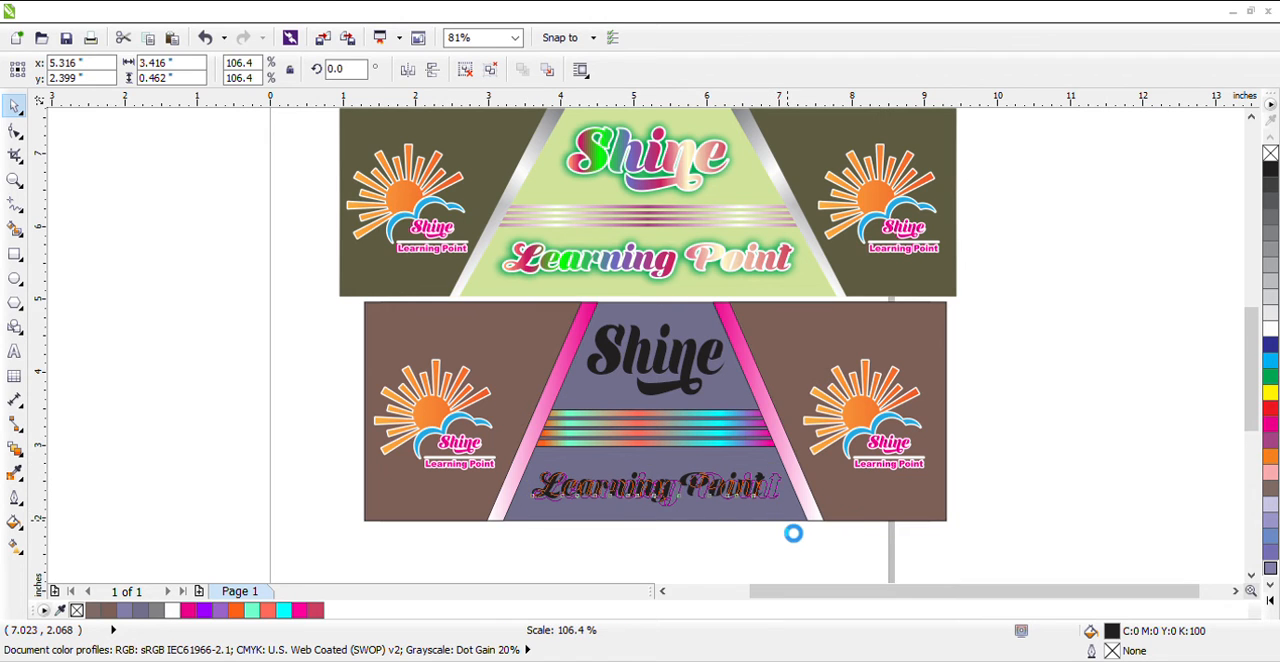
pyautogui.moveTo(669, 481); pyautogui.dragTo(669, 477)
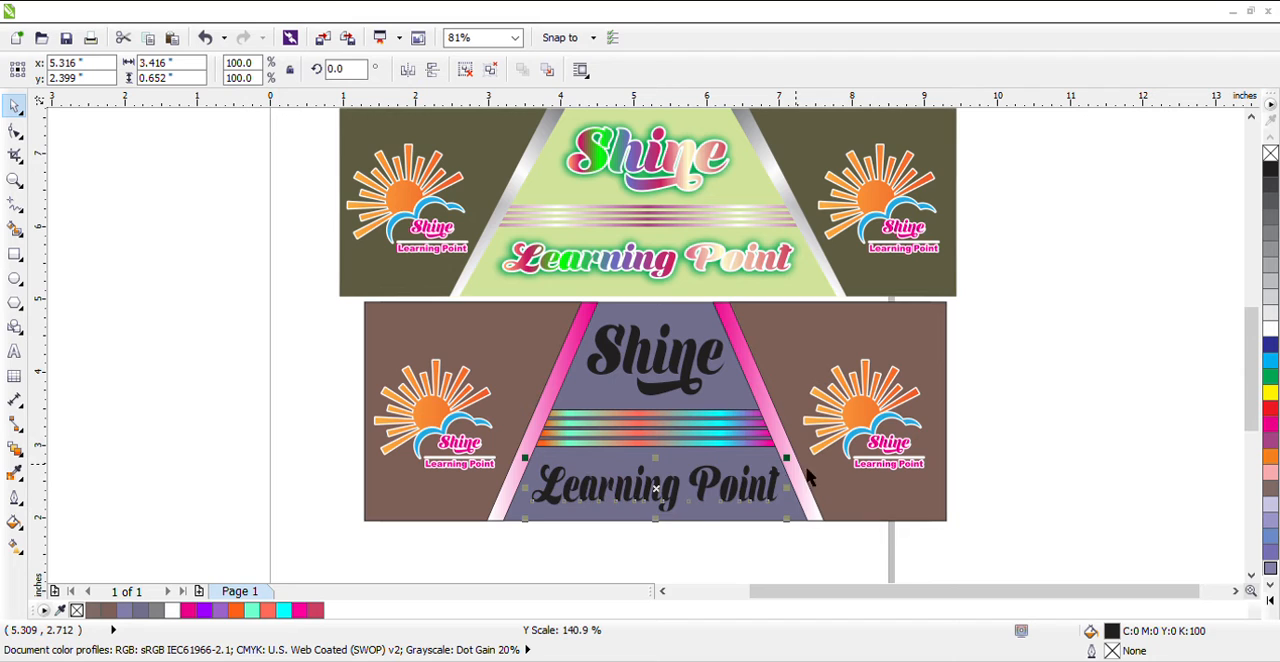
pyautogui.press('Escape')
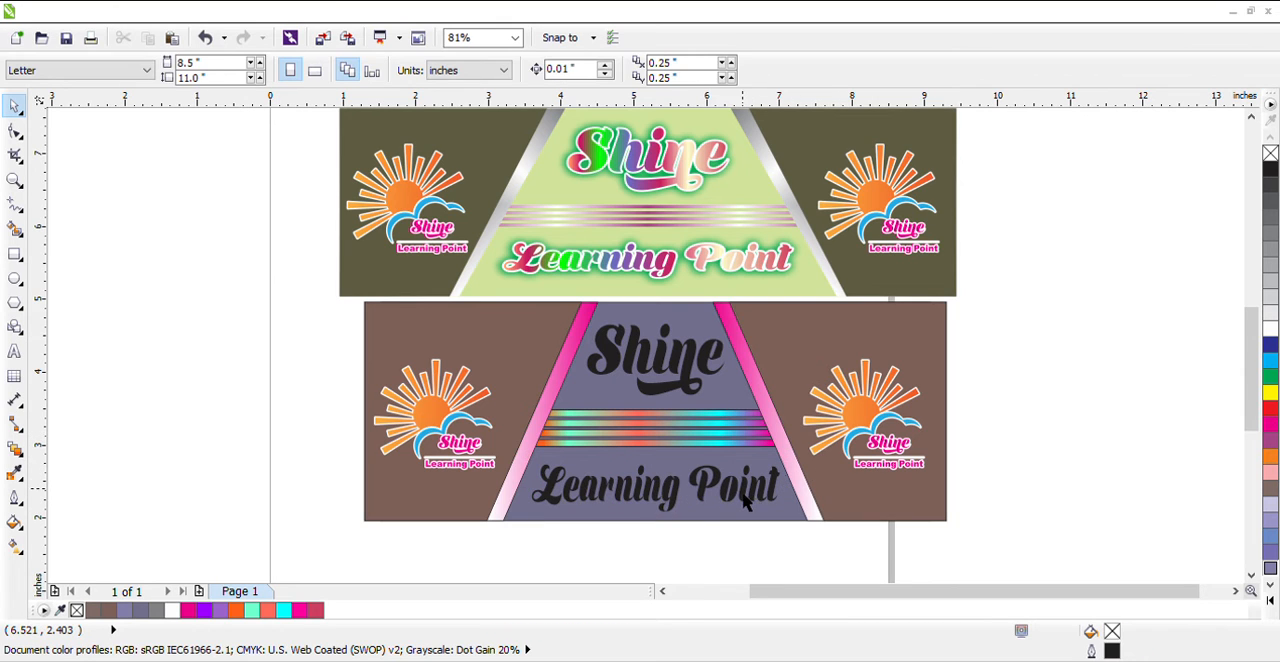
pyautogui.click(707, 480)
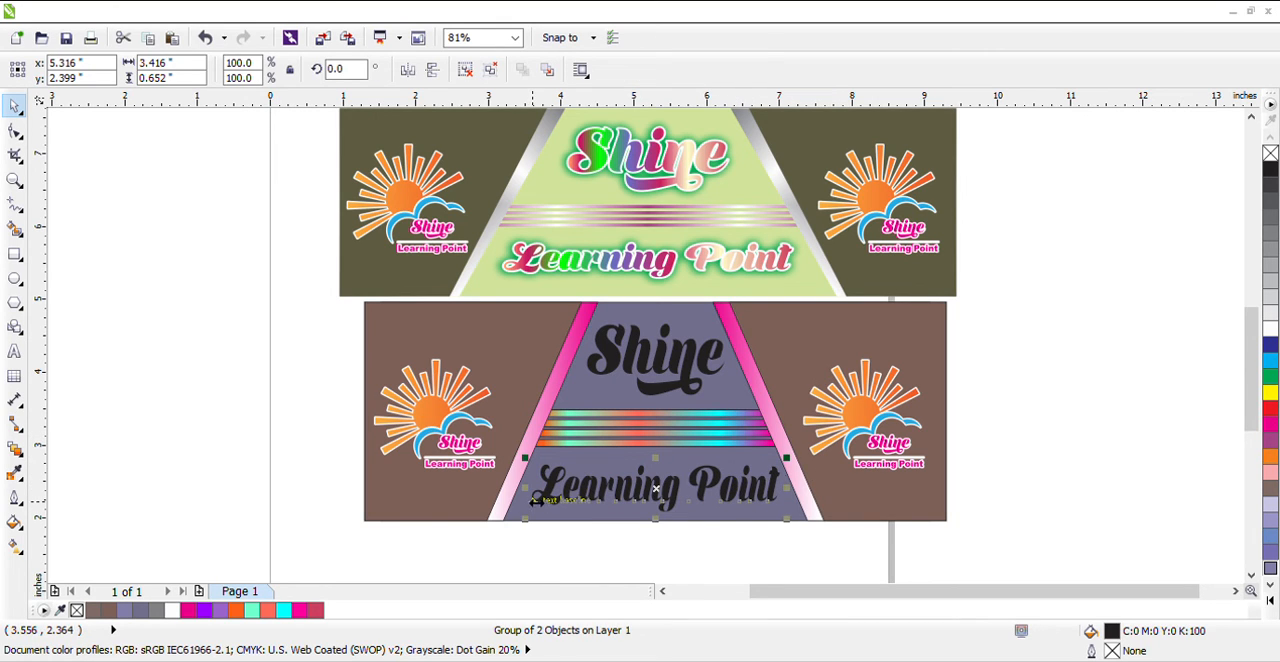
pyautogui.moveTo(536, 500); pyautogui.dragTo(530, 500)
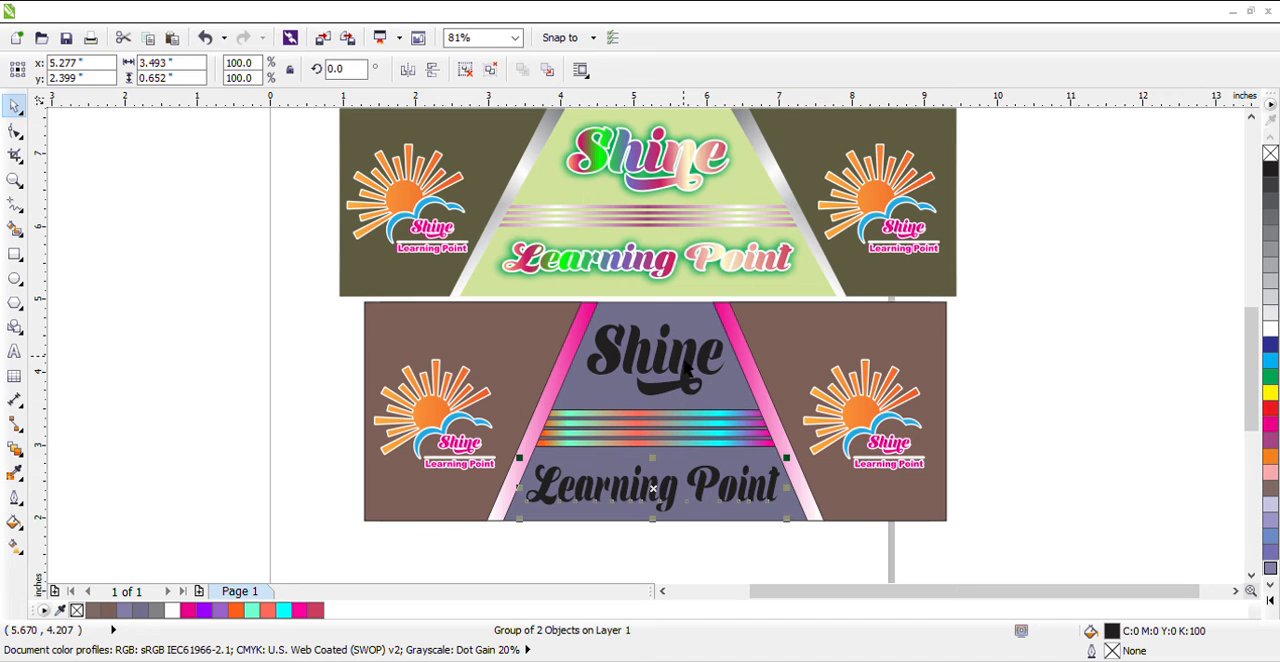
# Apply a white outline to both "Shine" and "Learning Point"
pyautogui.keyDown('shift'); pyautogui.click(690, 364); pyautogui.keyUp('shift')
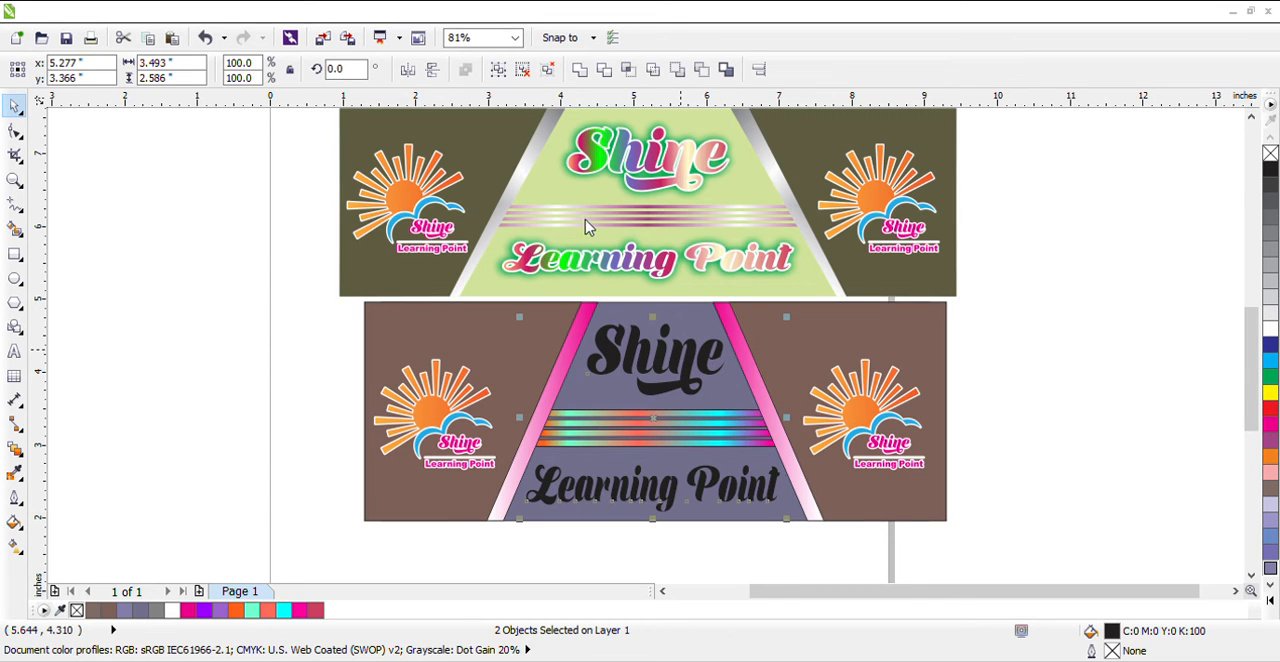
pyautogui.click(636, 477)
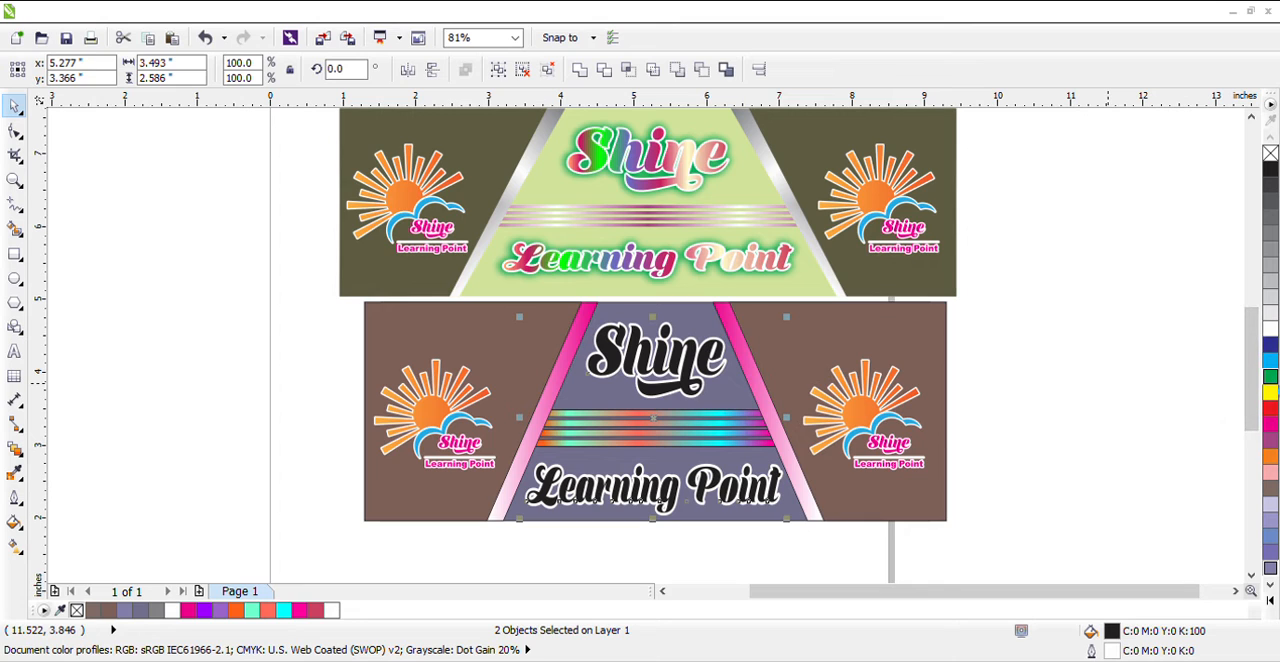
# Try green, yellow and magenta fills on both title texts
pyautogui.click(1270, 377)
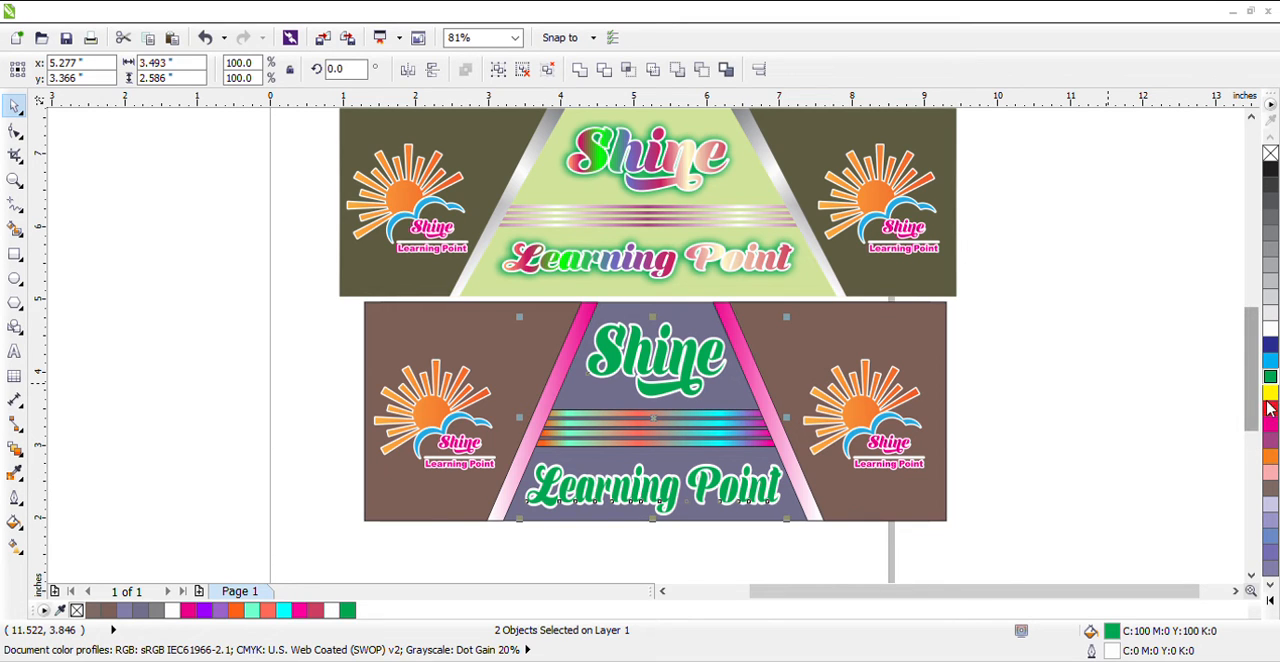
pyautogui.click(1272, 394)
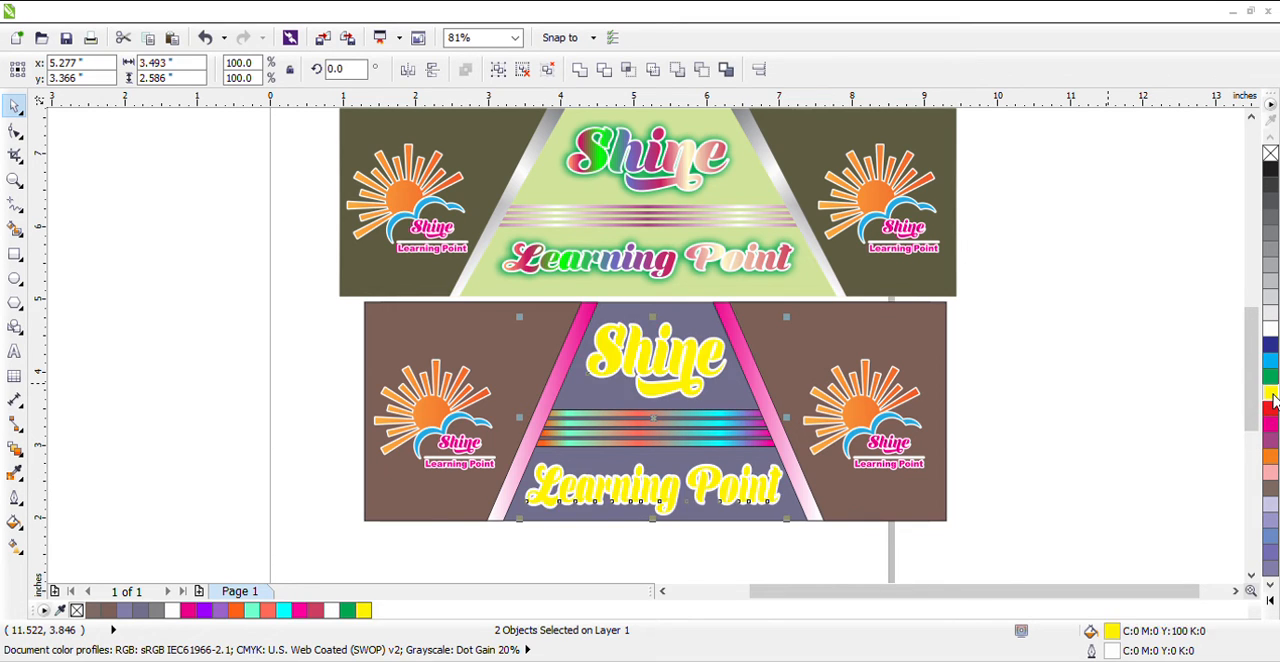
pyautogui.click(1271, 379)
pyautogui.click(1270, 424)
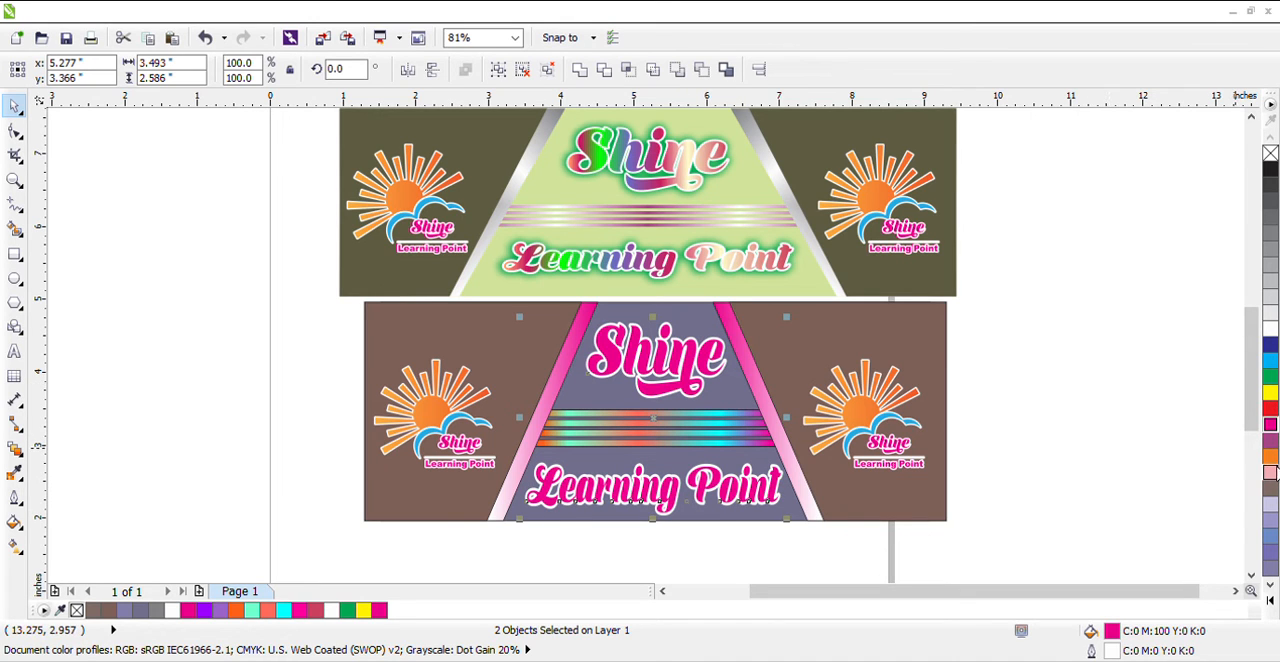
# Fill both title texts with orange (C:0 M:60 Y:100 K:0) and deselect them
pyautogui.click(1271, 458)
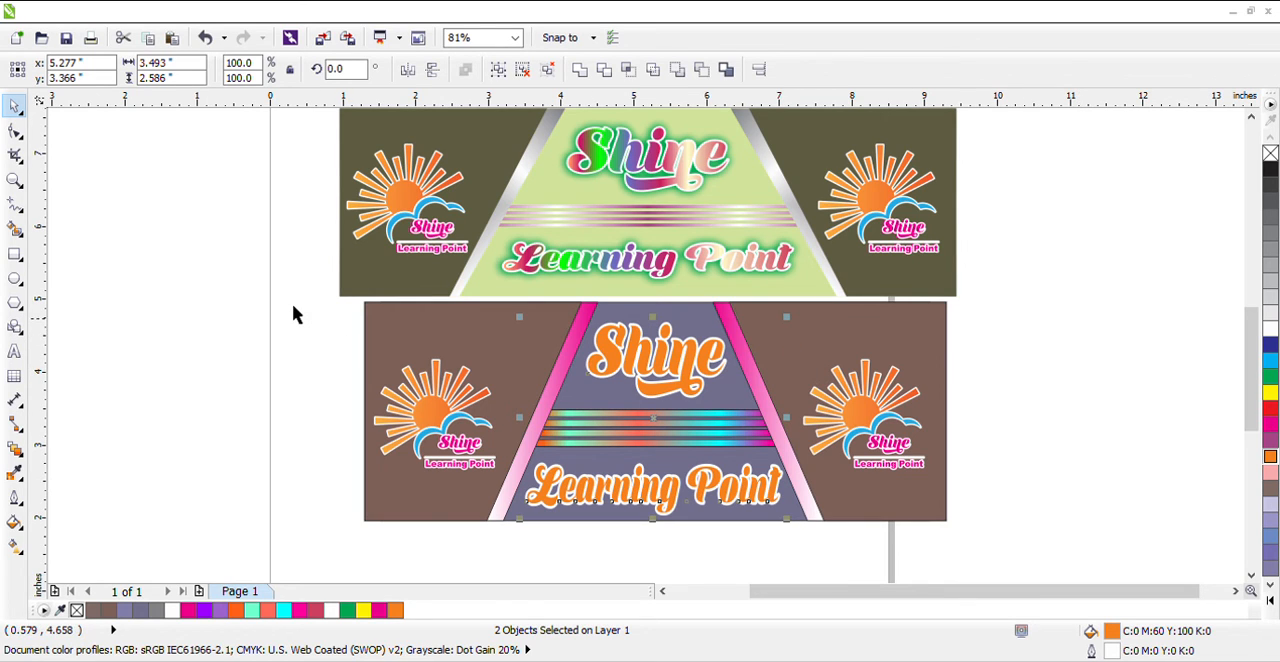
pyautogui.click(320, 319)
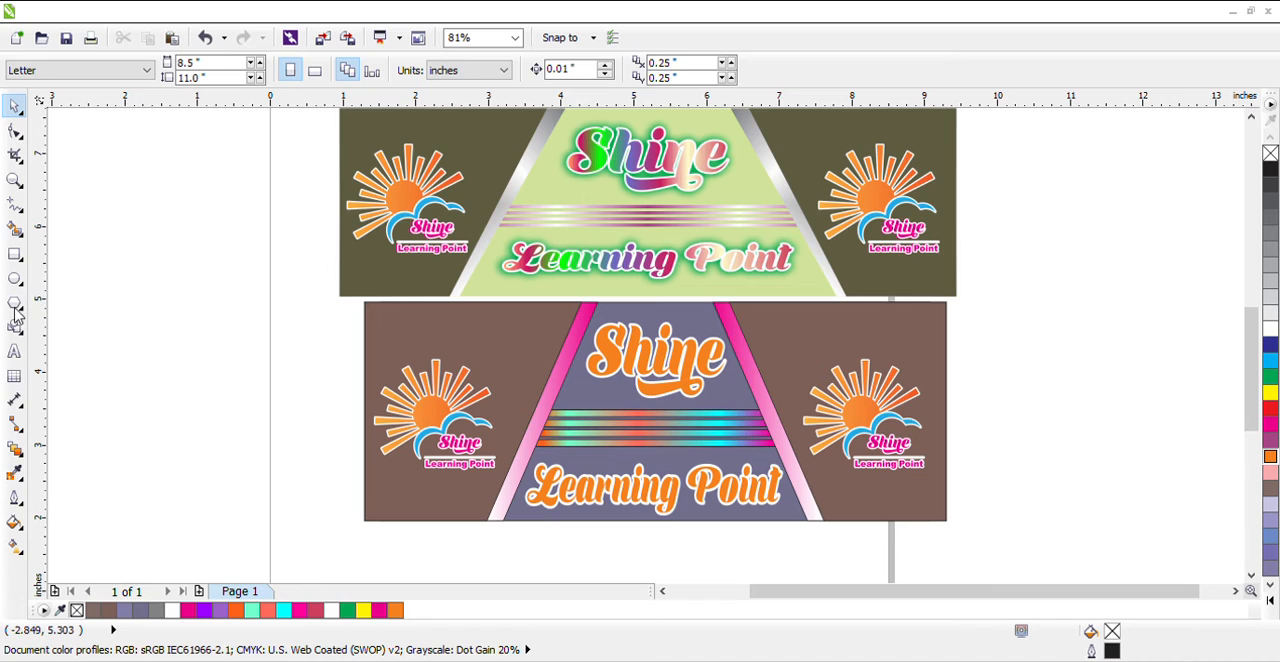
# Start an artistic text reading "Designed By" on the empty area beside the banner
pyautogui.click(14, 351)
pyautogui.click(122, 359)
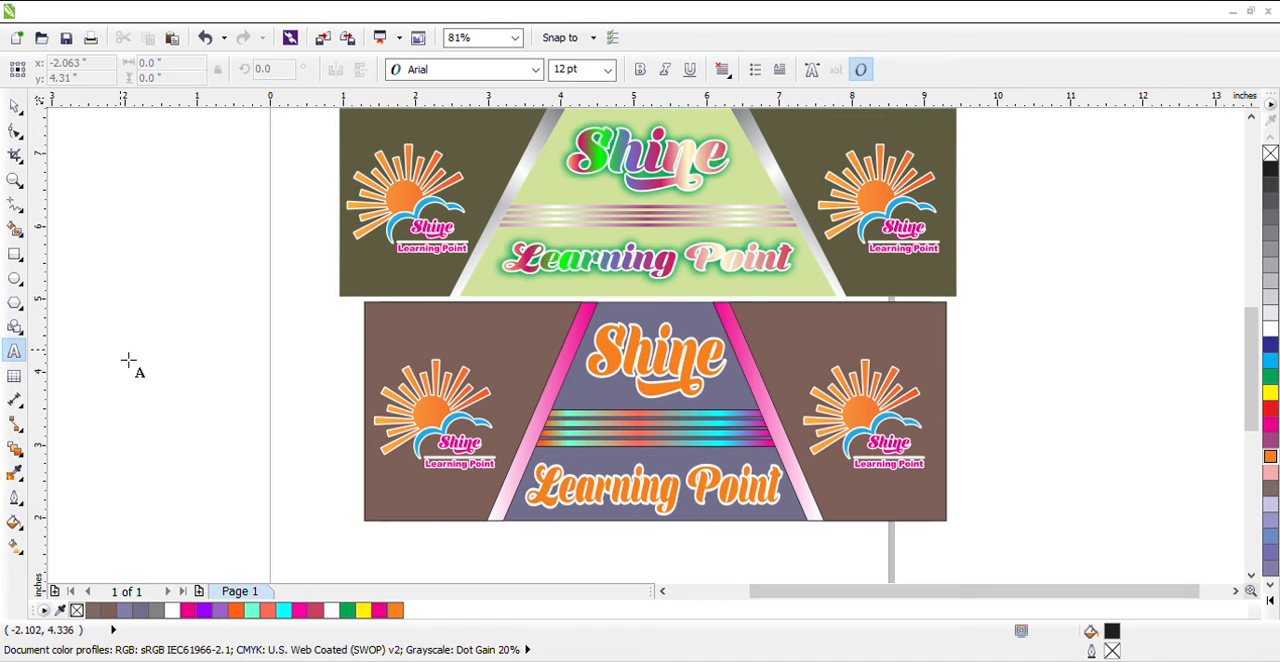
pyautogui.write('D')
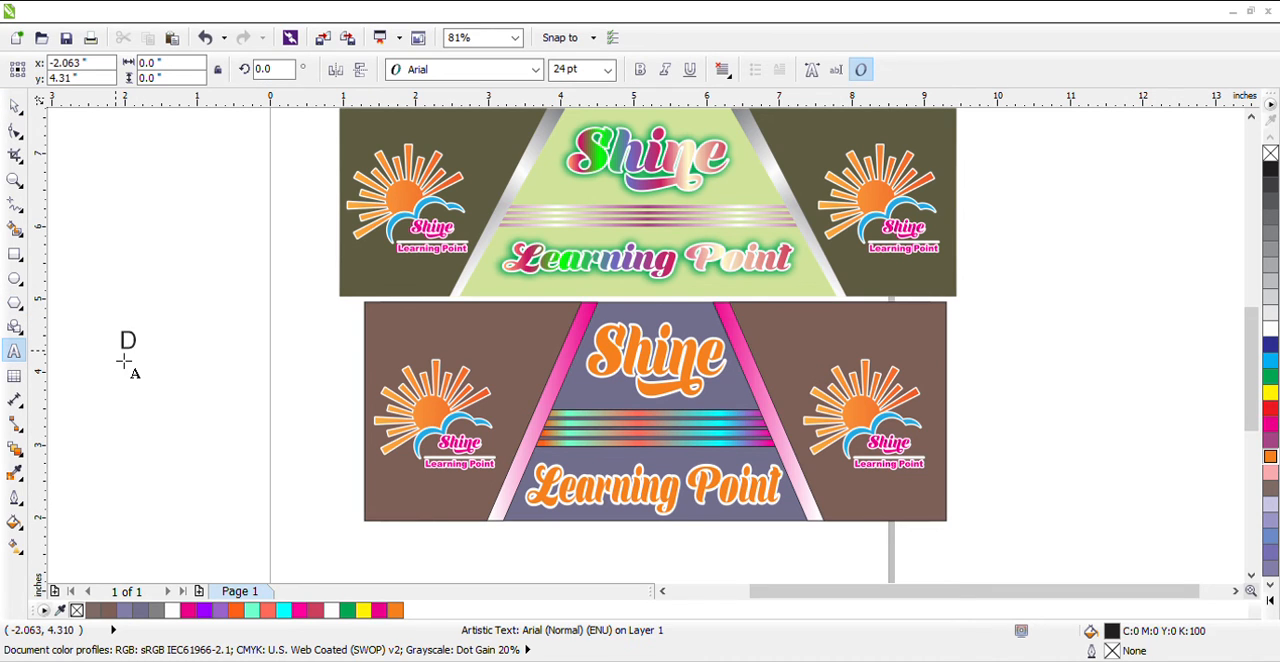
pyautogui.write('esgin')
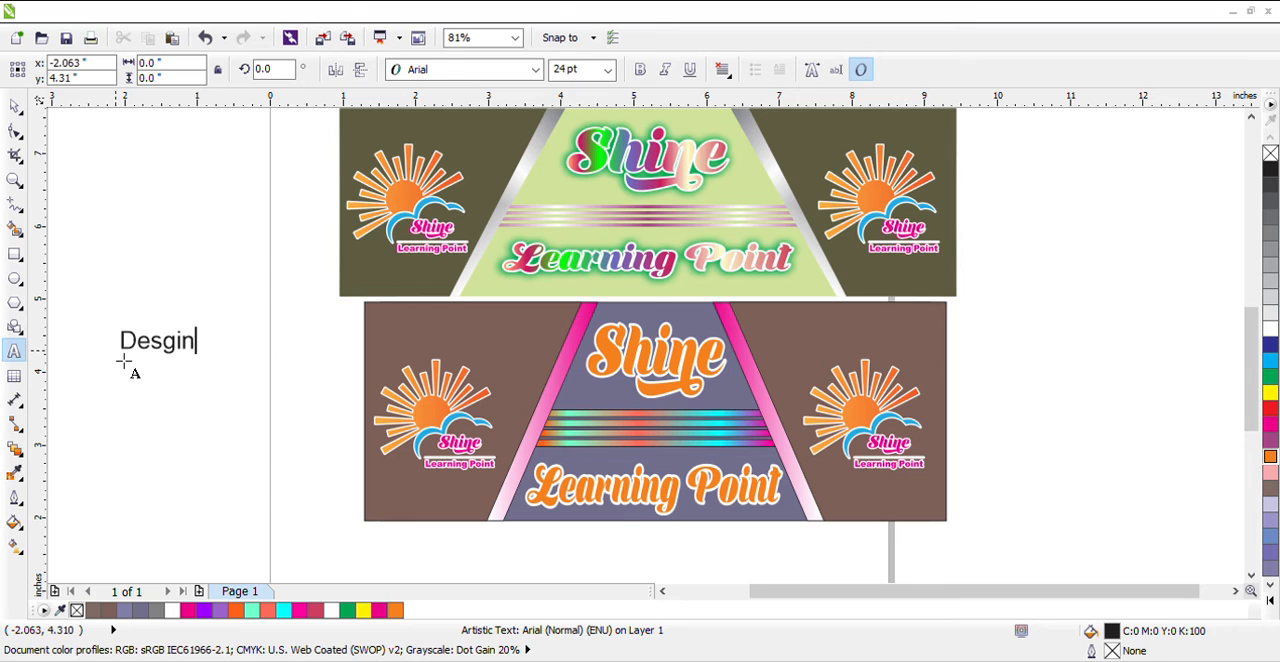
pyautogui.press('BackSpace')
pyautogui.press('BackSpace')
pyautogui.press('BackSpace')
pyautogui.write('igned By ')
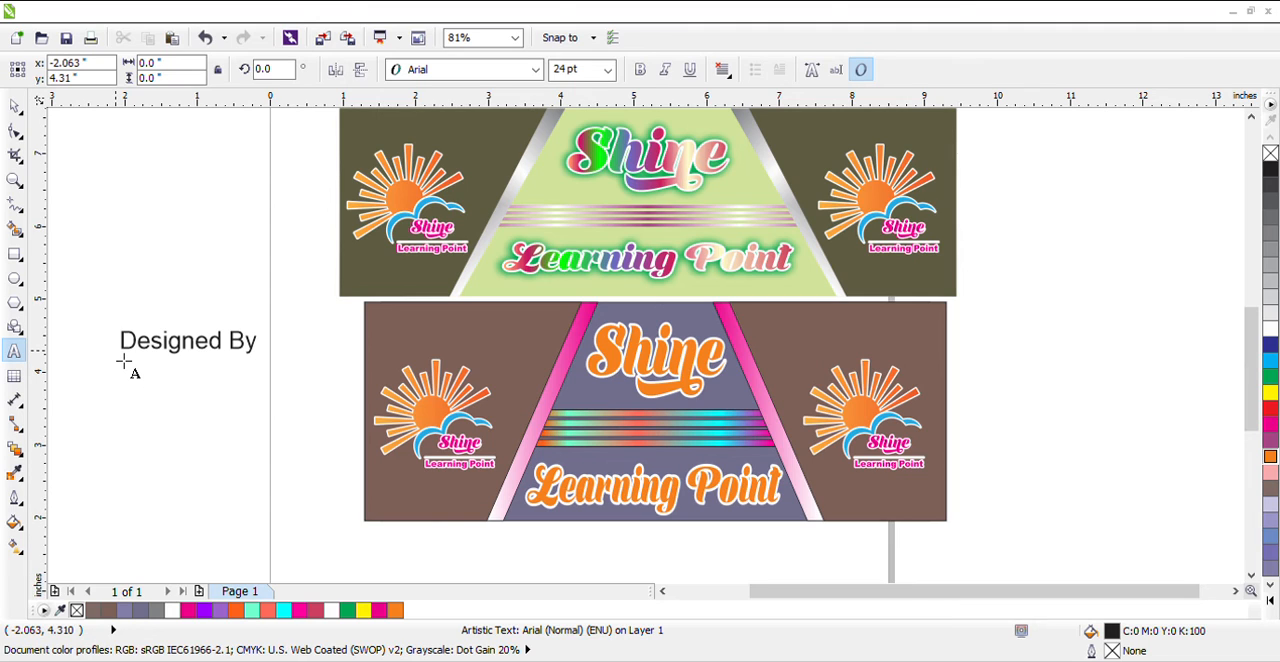
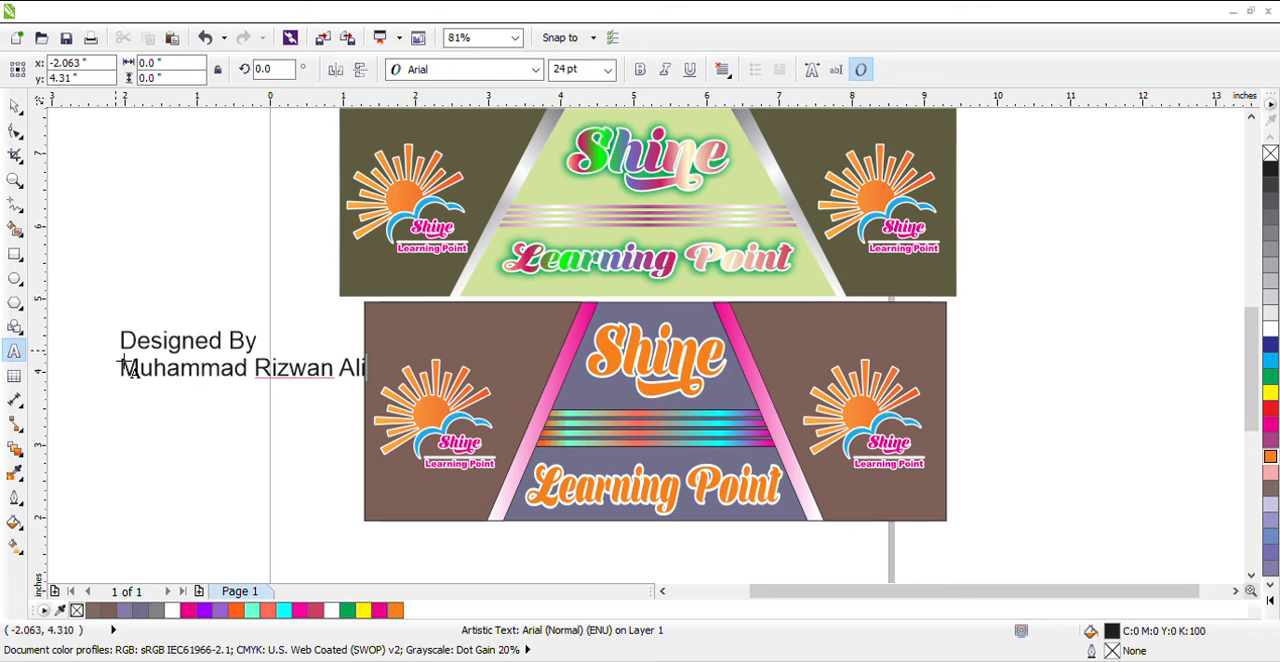
# Add the designer's full name as the second line of the credit text and finish text entry
pyautogui.hotkey('ctrl', 'space')
# Break the credit text into separate lines and set "Designed By" in the Shine Personal Use font
pyautogui.click(248, 351)
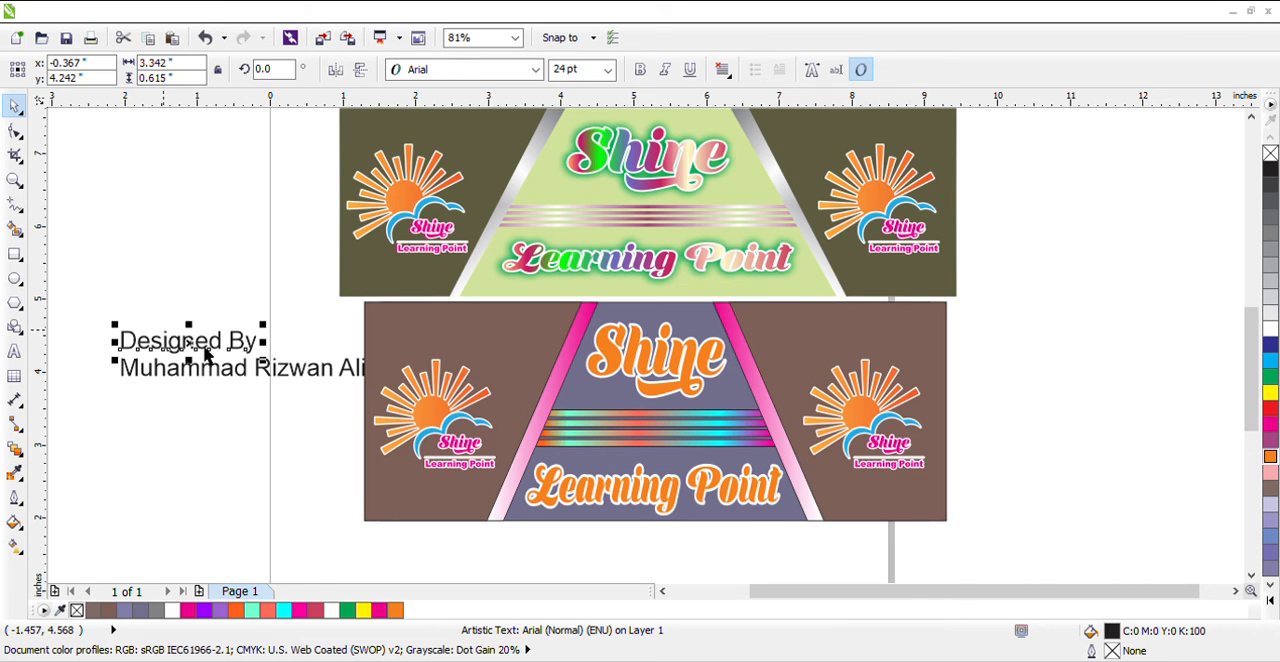
pyautogui.press('Escape')
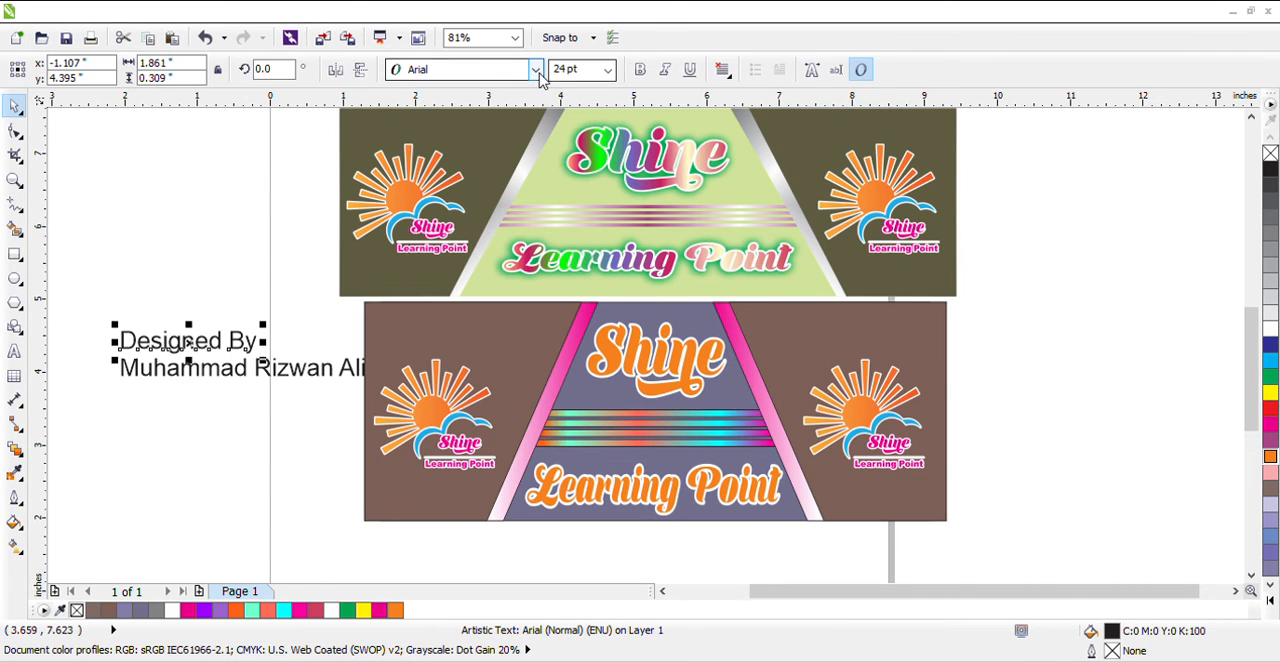
pyautogui.click(539, 73)
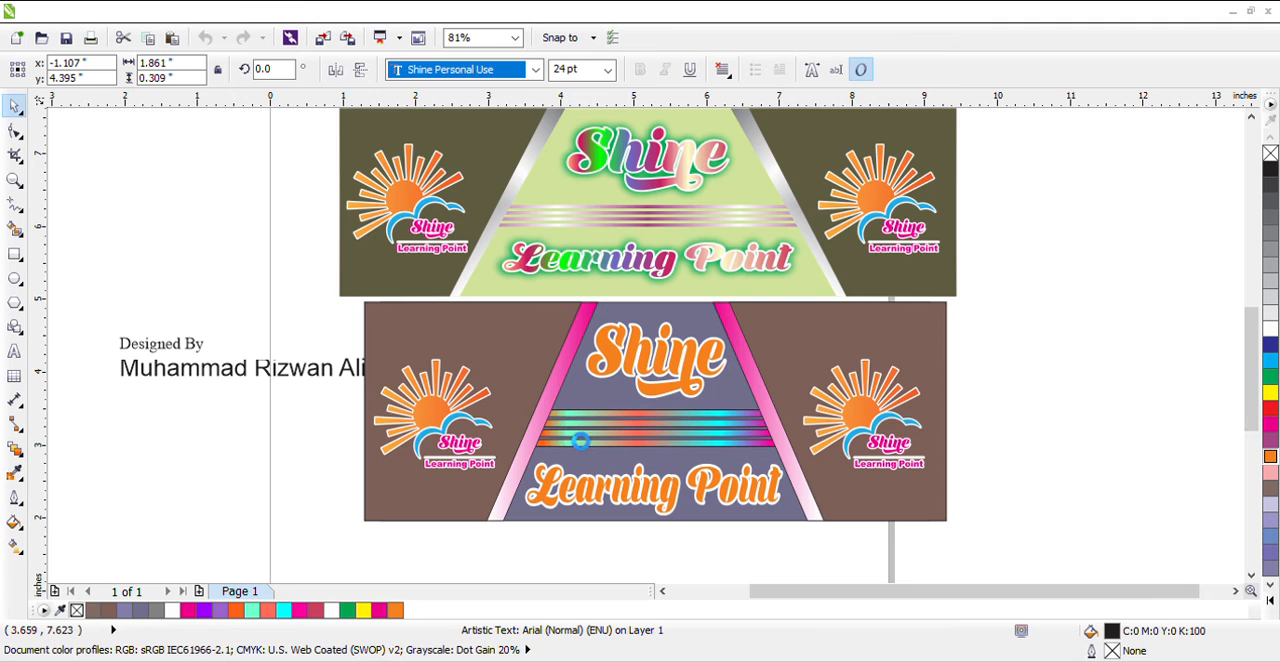
pyautogui.press('Return')
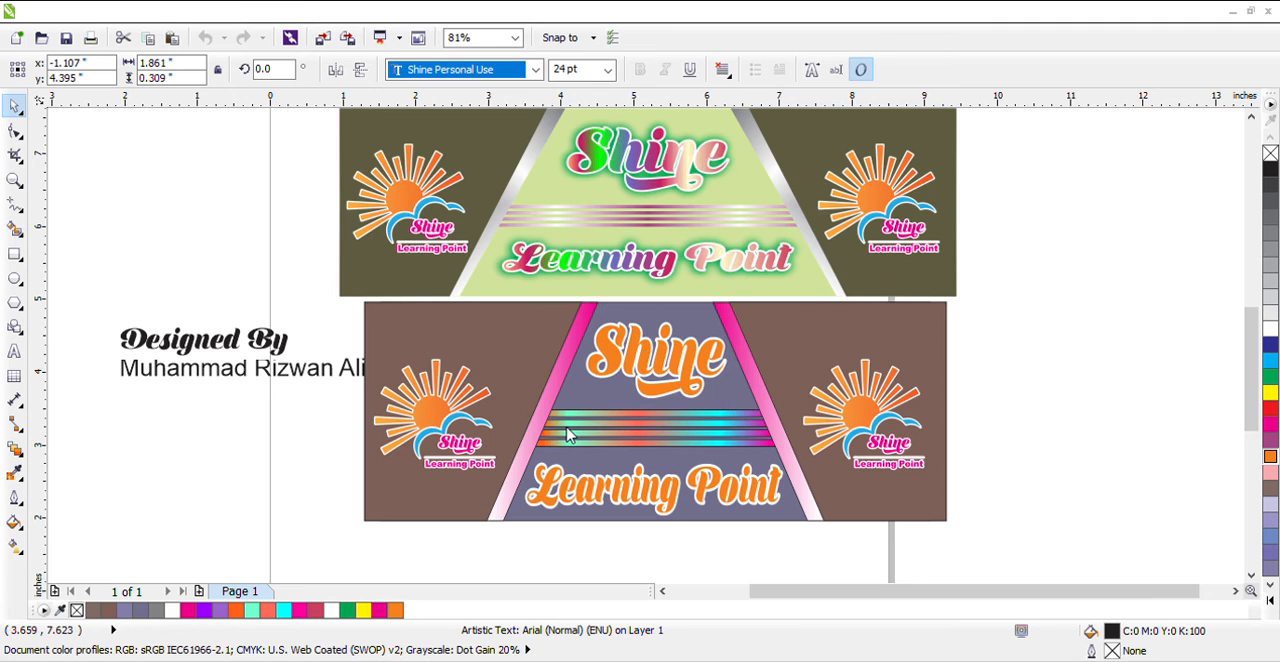
# Set the designer's name in the Bahnschrift SemiBold SemiConden font and enlarge it to about 3.26 by 0.41 inches
pyautogui.click(310, 380)
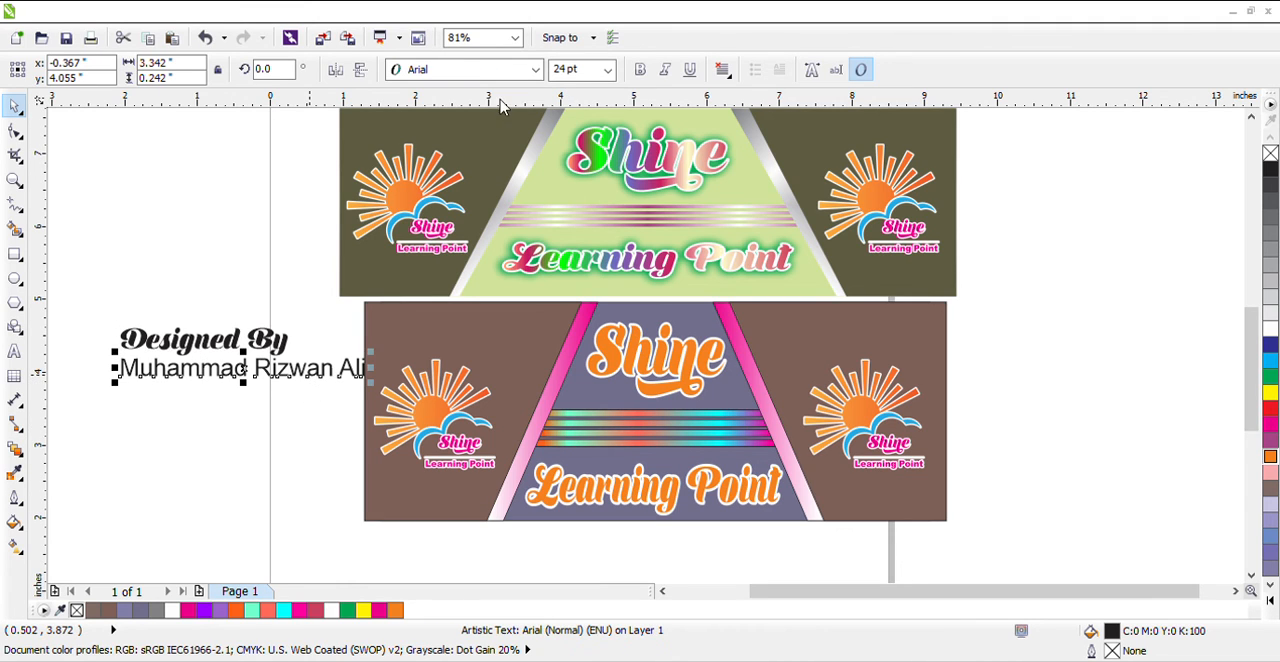
pyautogui.click(530, 70)
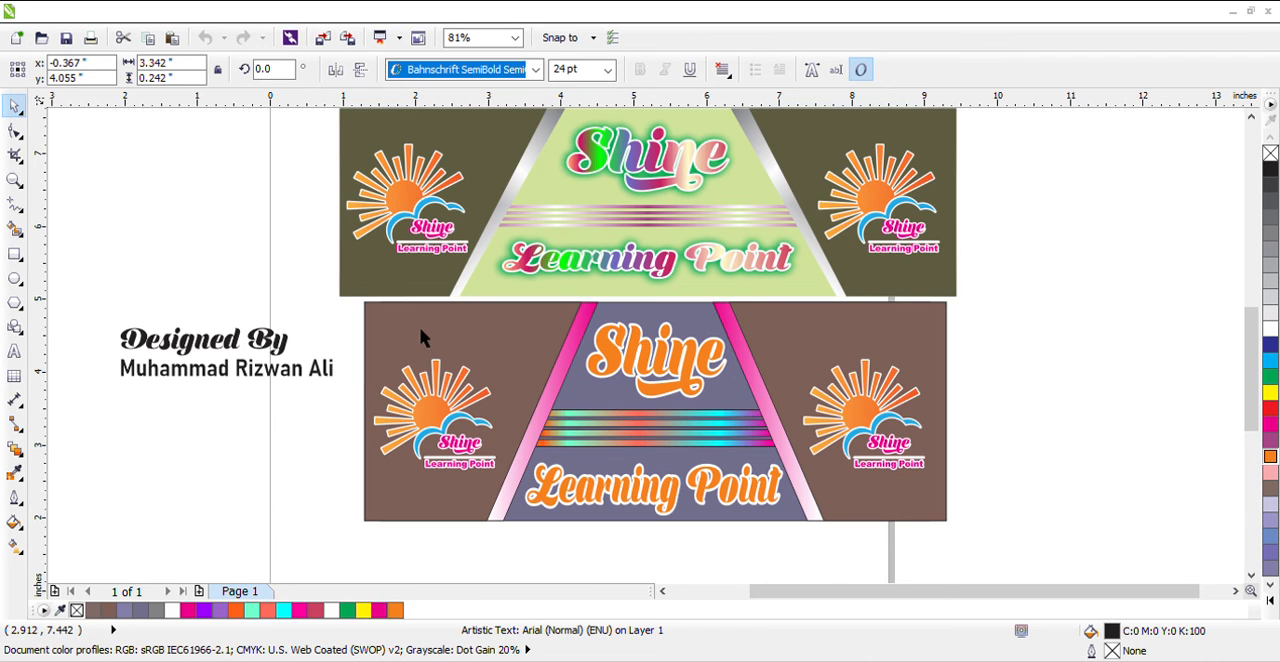
pyautogui.click(266, 378)
pyautogui.click(280, 391)
pyautogui.click(236, 380)
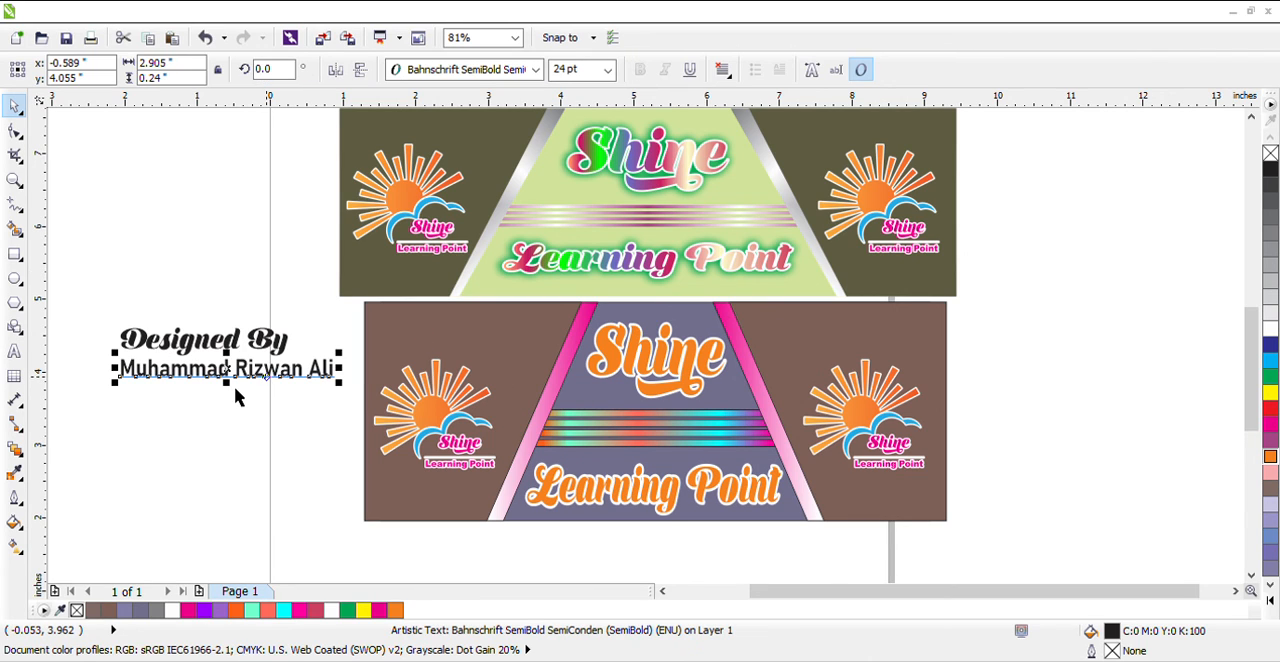
pyautogui.moveTo(244, 397); pyautogui.dragTo(368, 391)
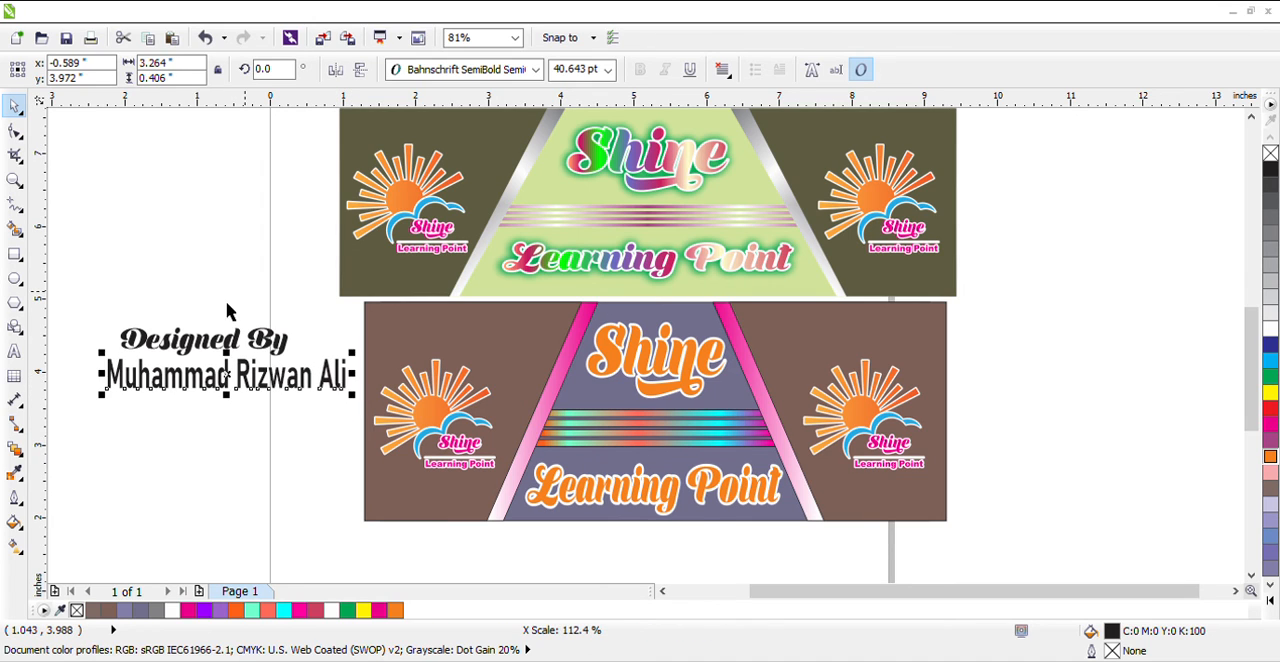
# Shrink both credit lines together to about 1.33 by 0.34 inches and place them above the logo in the banner's left panel
pyautogui.click(88, 316)
pyautogui.moveTo(88, 314); pyautogui.dragTo(219, 373)
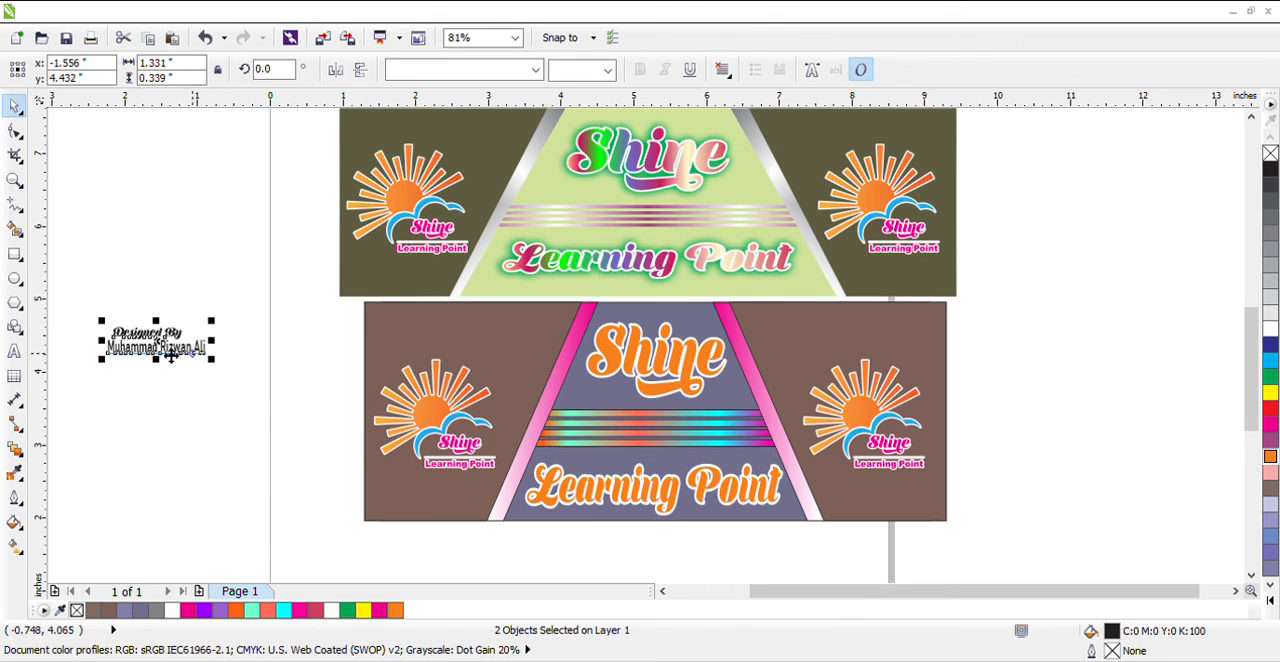
pyautogui.moveTo(458, 356); pyautogui.dragTo(456, 345)
pyautogui.click(284, 343)
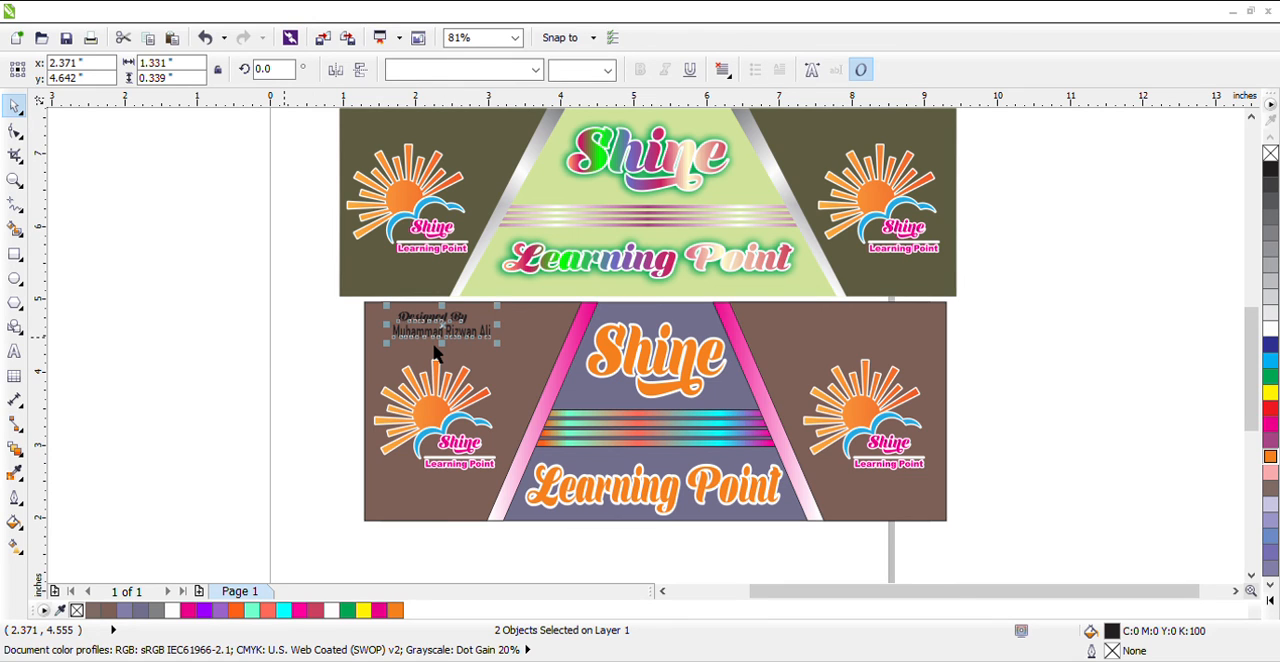
# Move the designer's name about 0.16 inches down from "Designed By" and set it in the Shine Personal Use font
pyautogui.click(443, 344)
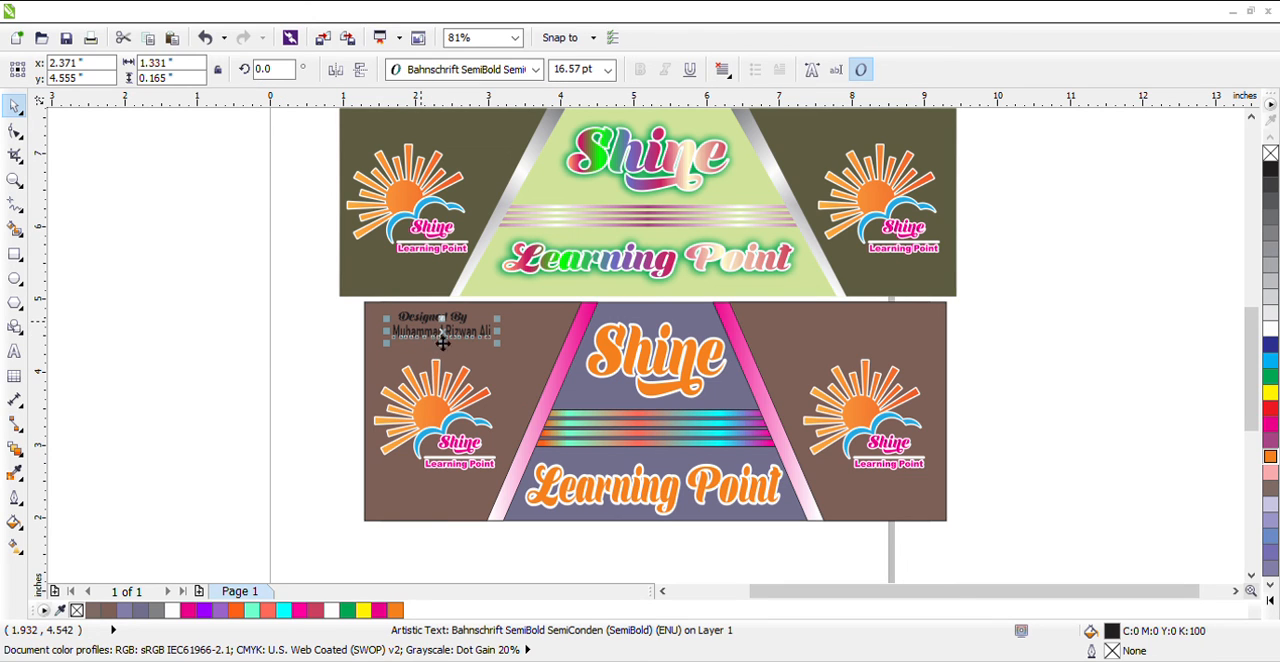
pyautogui.click(15, 180)
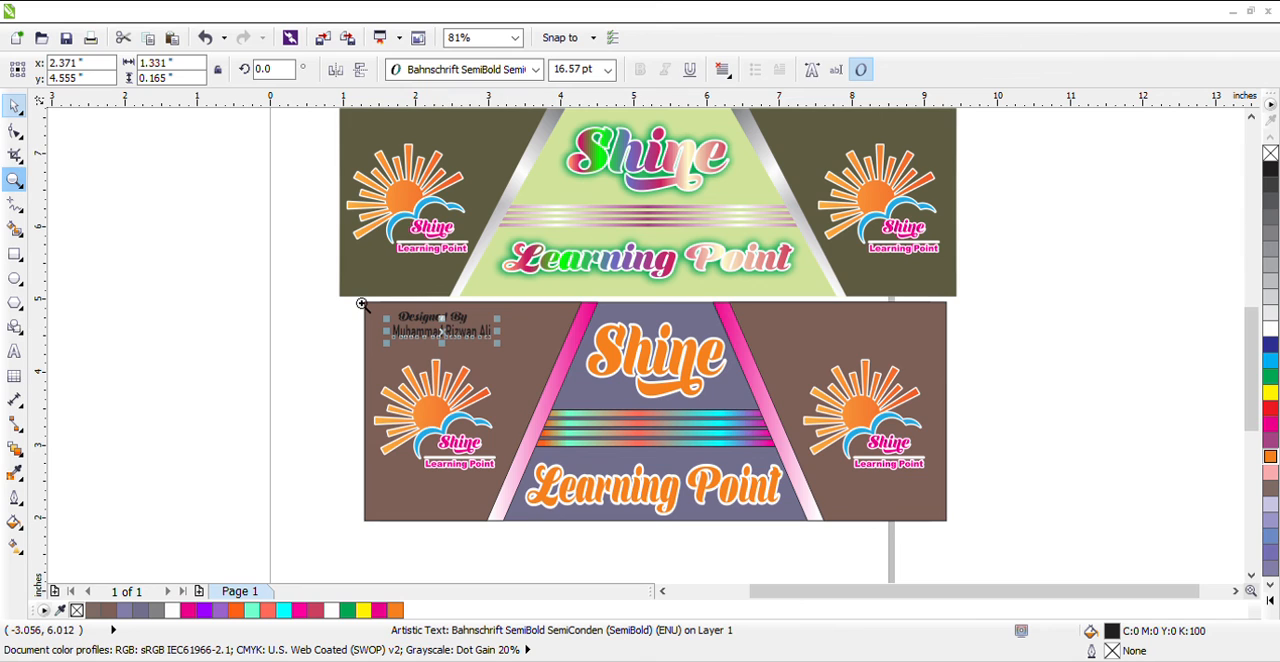
pyautogui.hotkey('shift', 'F2')
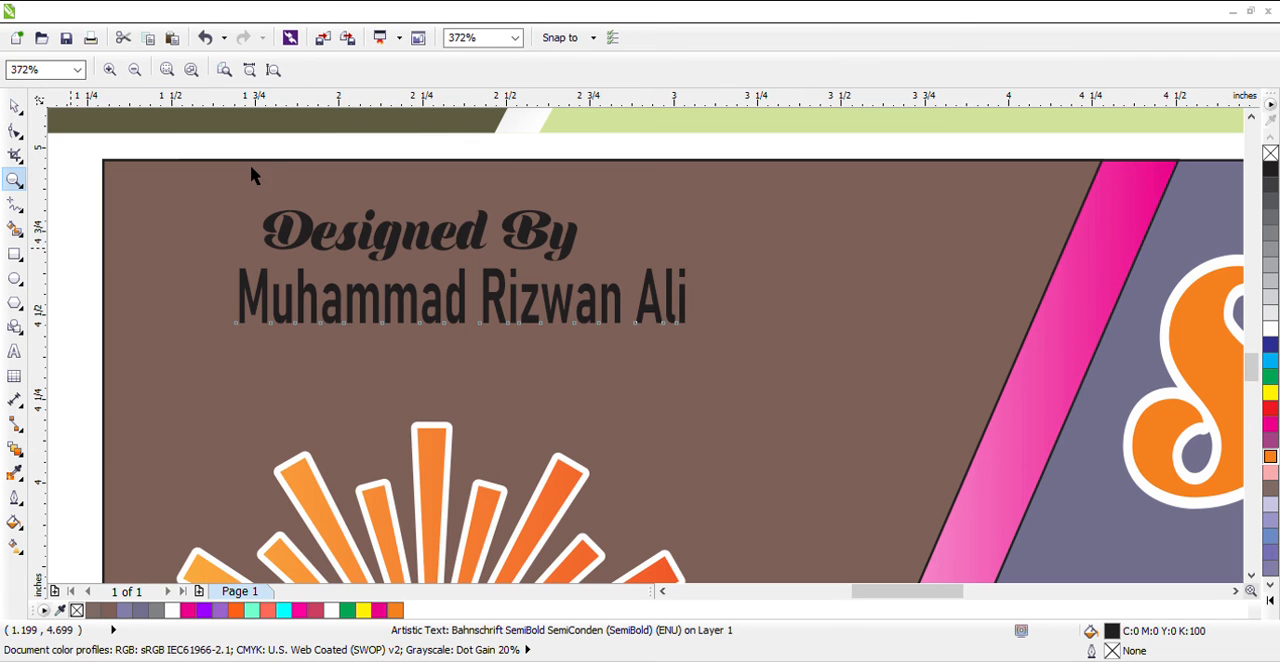
pyautogui.press('space')
pyautogui.moveTo(474, 312); pyautogui.dragTo(467, 365)
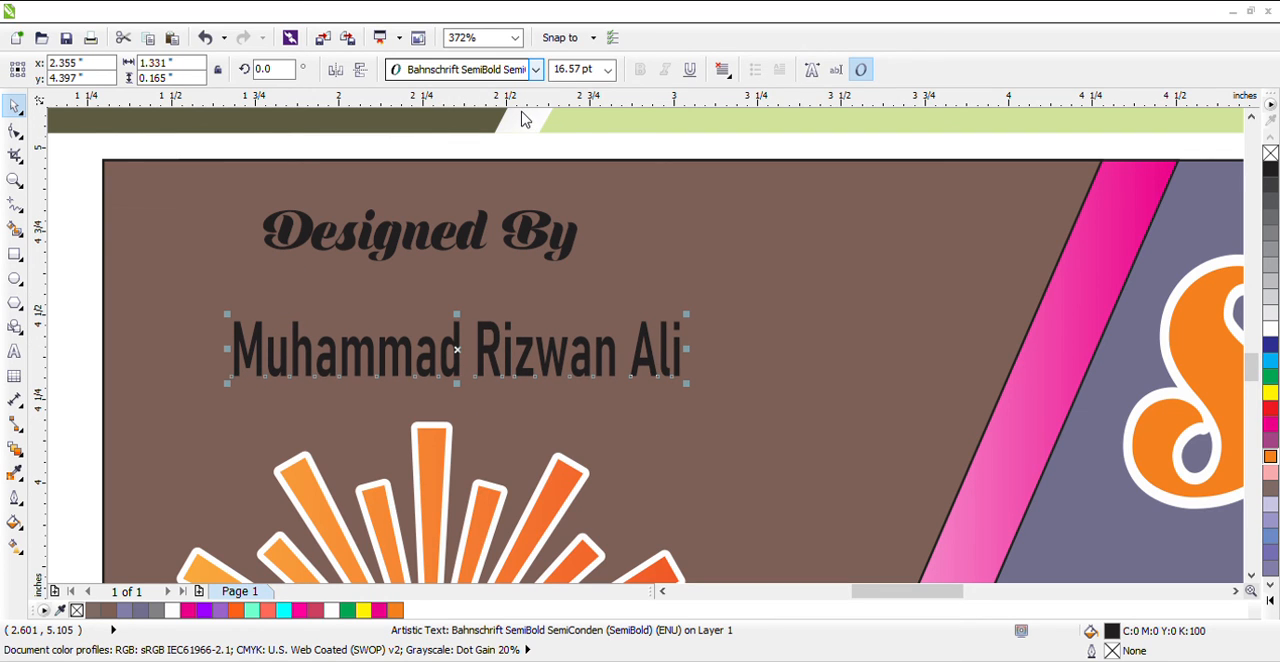
pyautogui.press('Down')
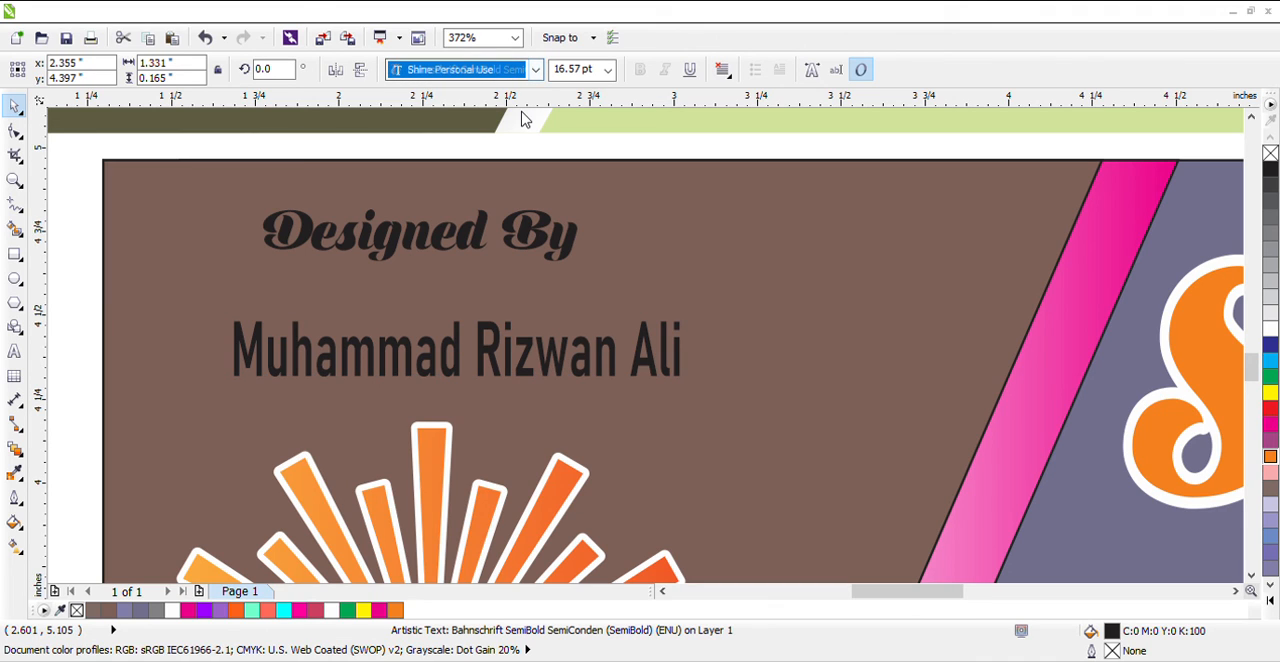
pyautogui.press('Return')
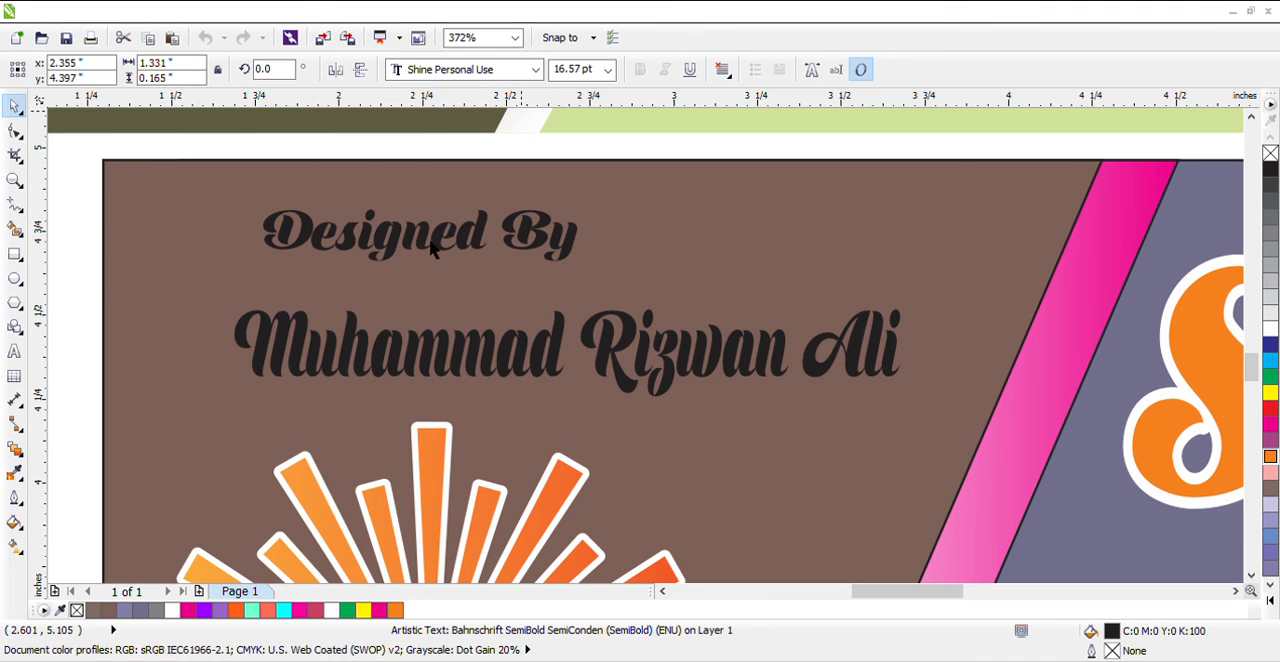
# Enlarge "Designed By" to about 1.19 by 0.20 inches and fill both credit lines with white
pyautogui.click(432, 248)
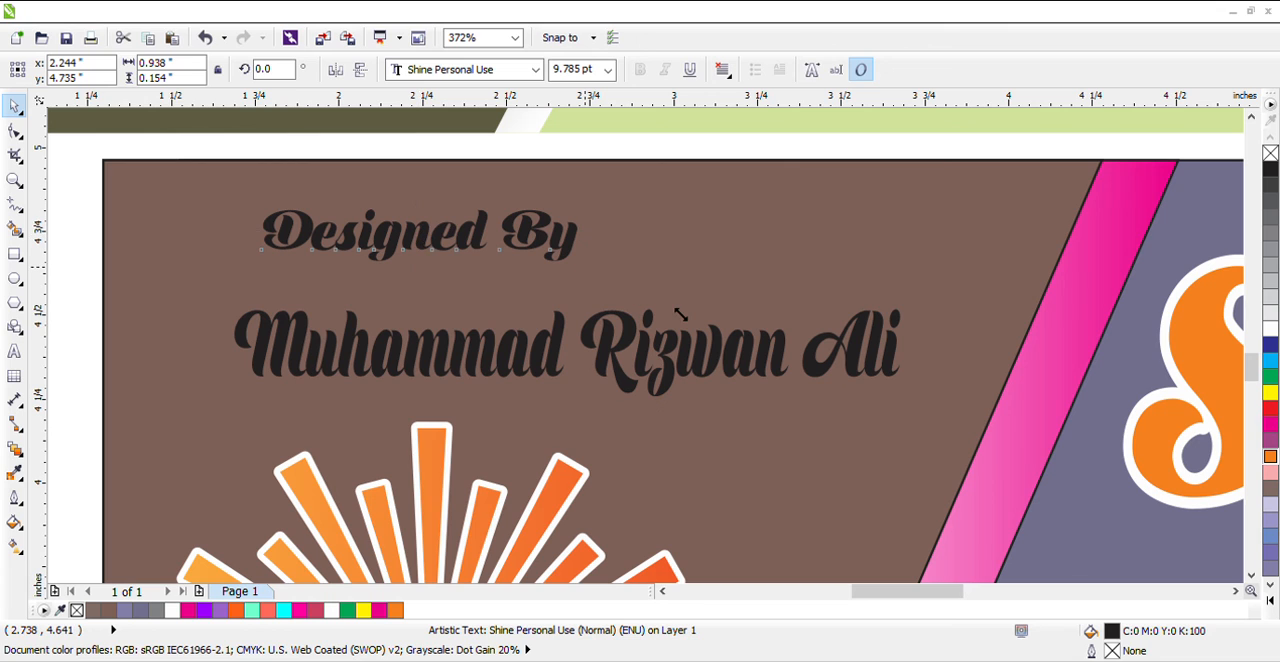
pyautogui.moveTo(680, 314); pyautogui.dragTo(541, 370)
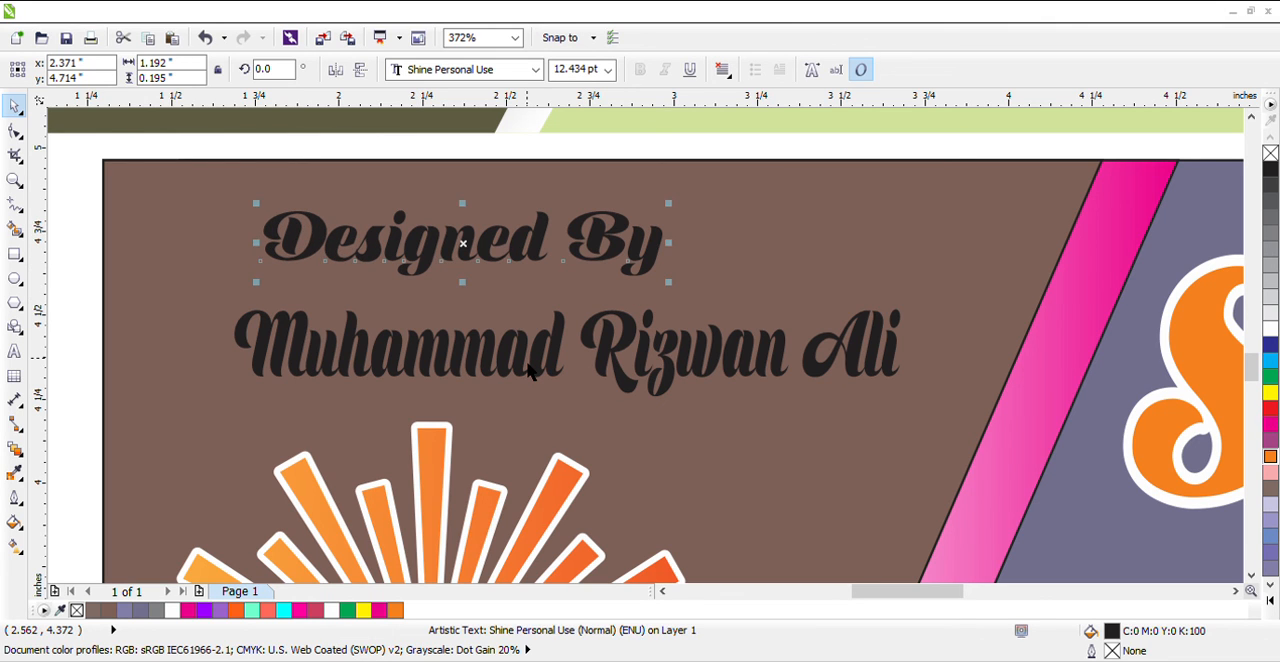
pyautogui.scroll(-2, 530, 370)
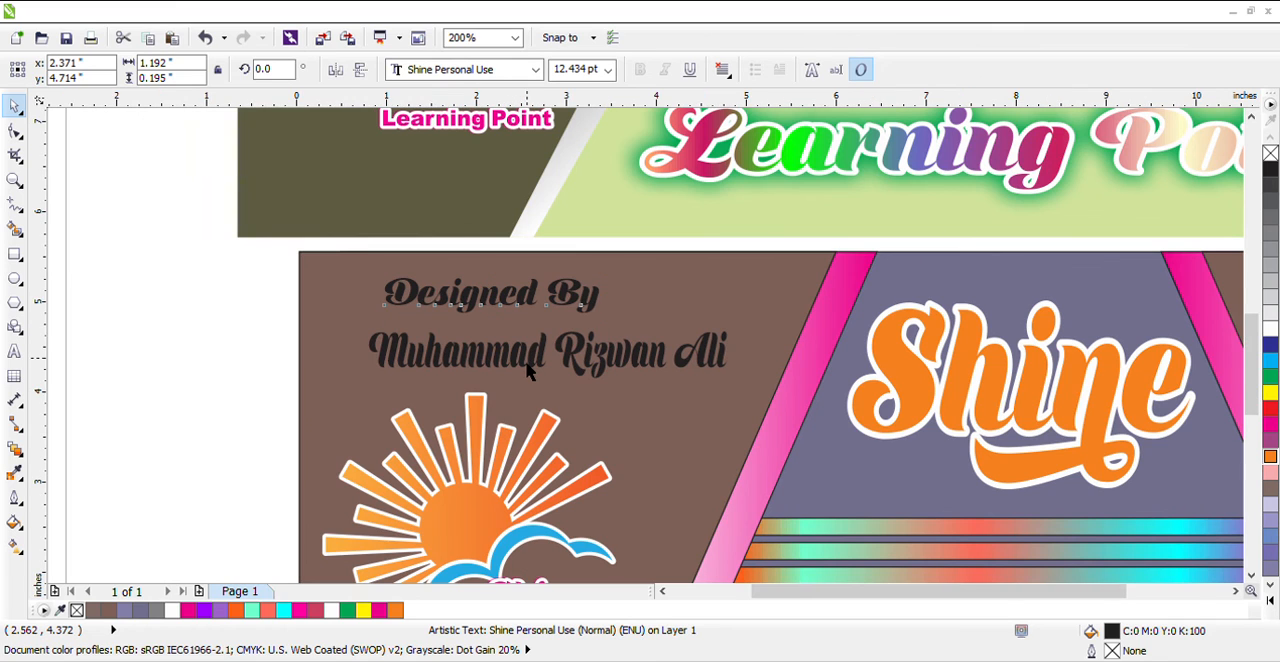
pyautogui.scroll(-2, 530, 370)
pyautogui.click(352, 297)
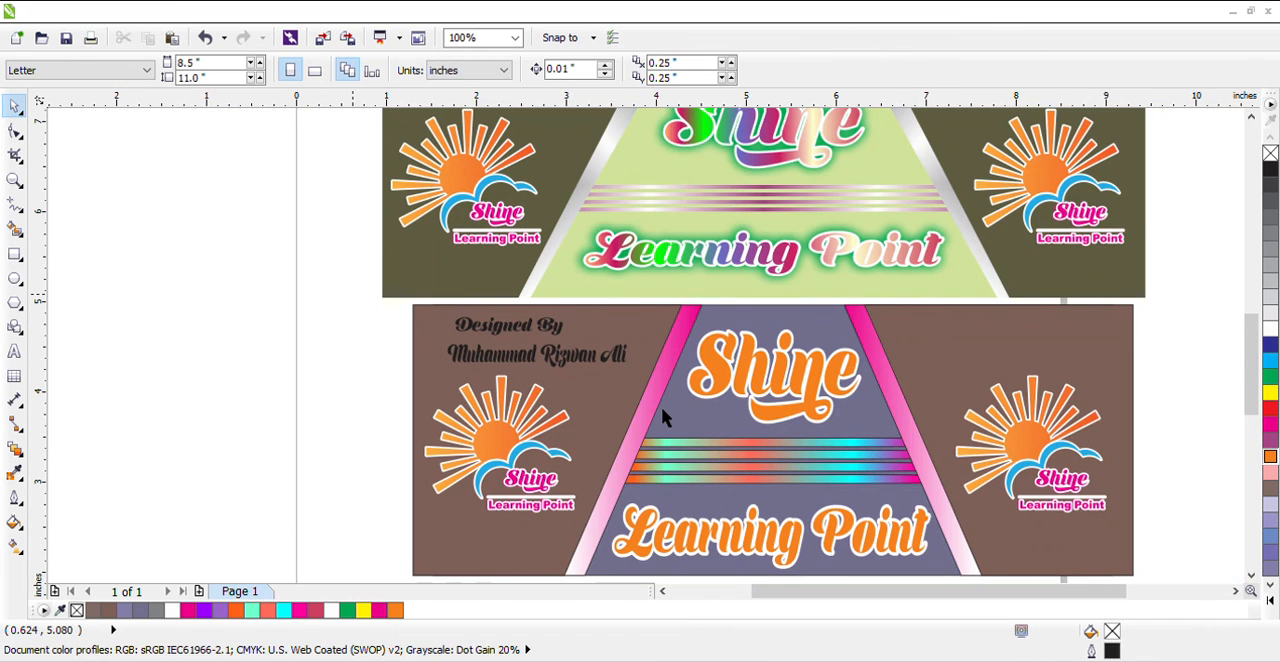
pyautogui.moveTo(661, 408); pyautogui.dragTo(658, 400)
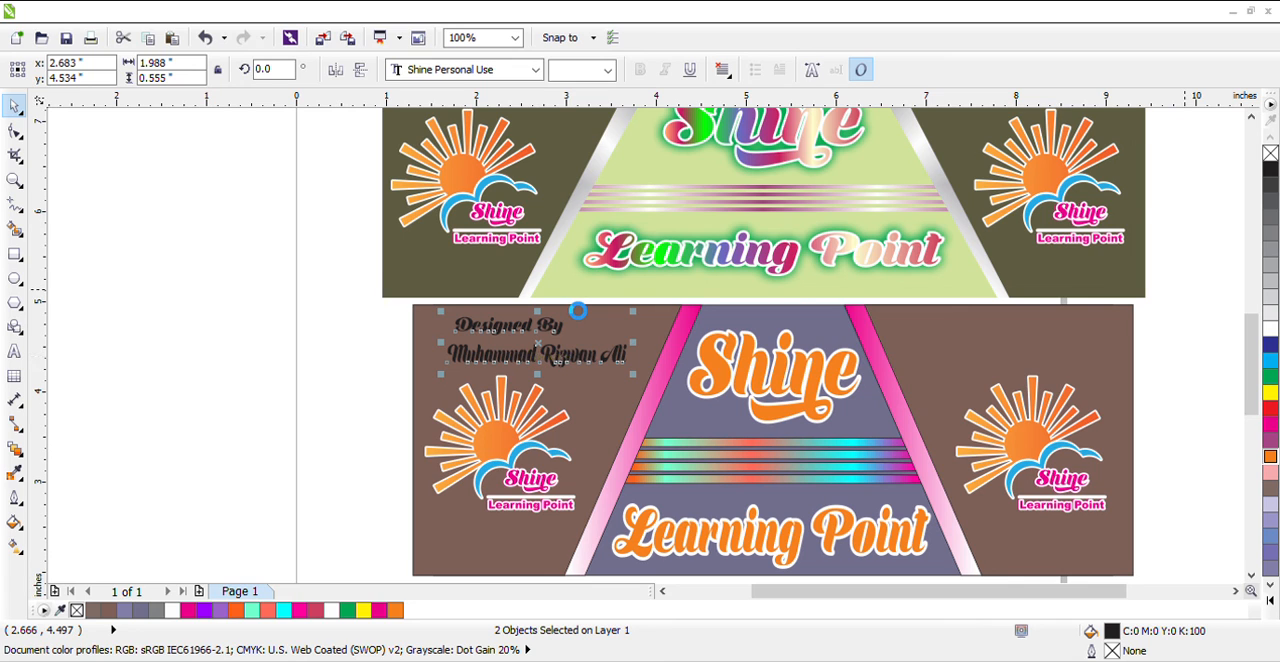
pyautogui.click(354, 306)
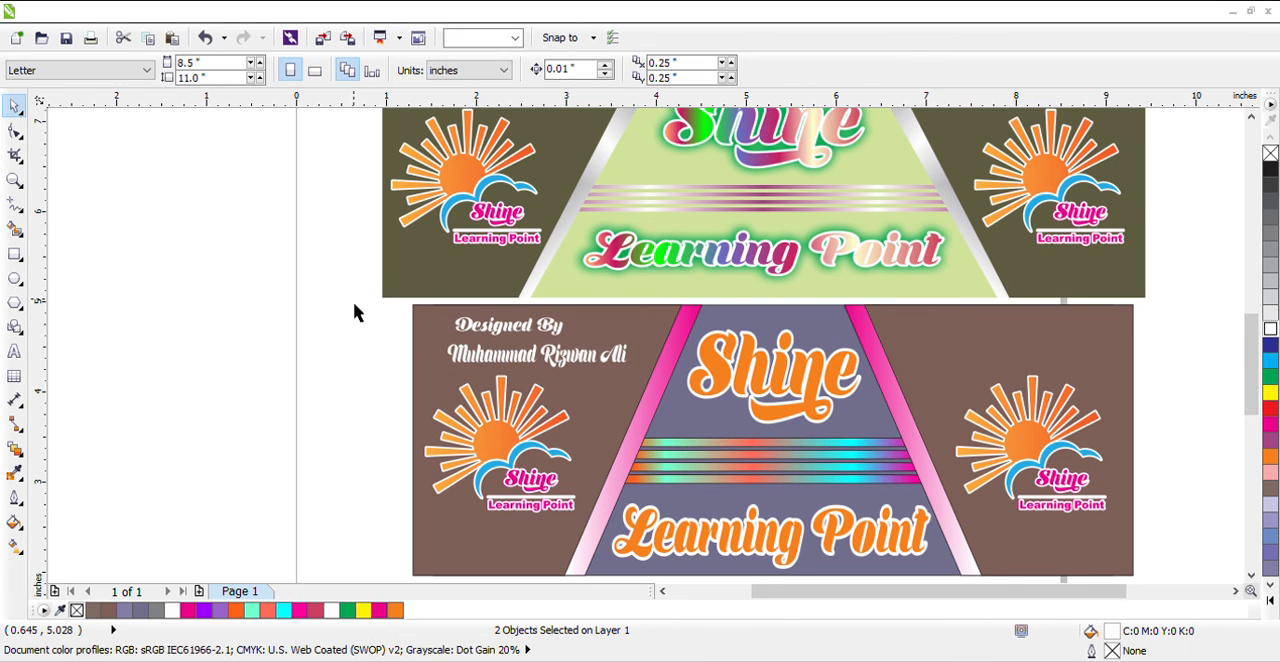
# Add a text beside the page reading "Contact No" with the phone number on a second line
pyautogui.scroll(-1, 354, 305)
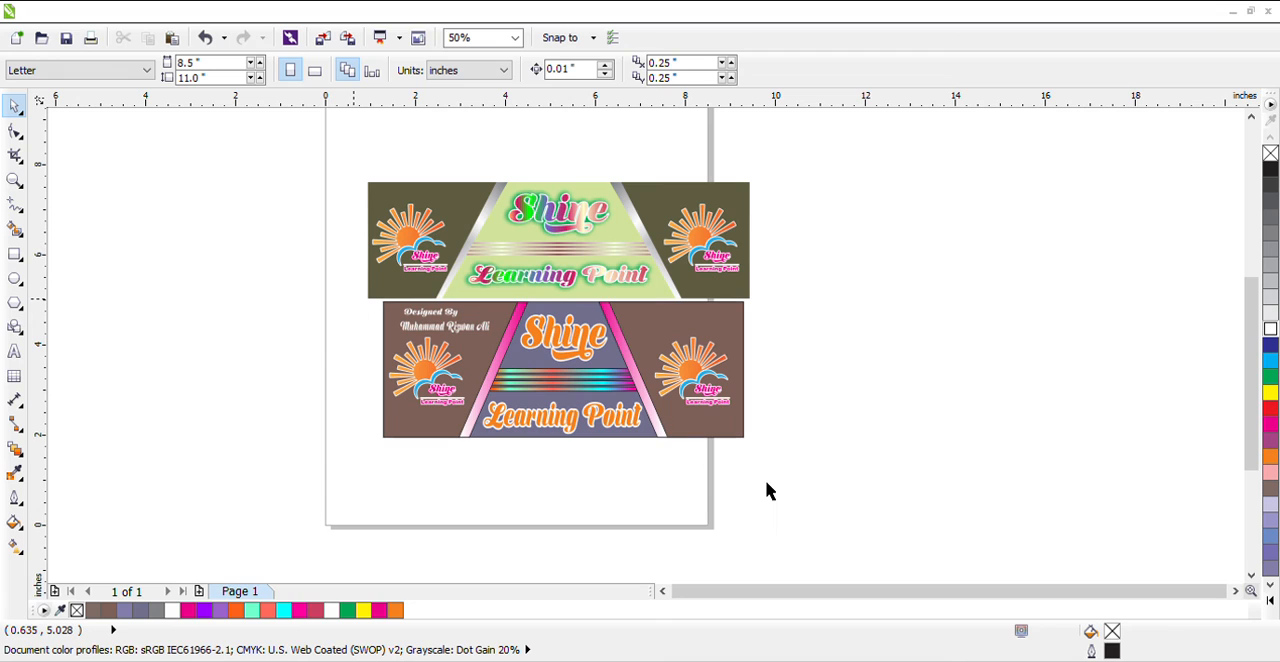
pyautogui.moveTo(354, 300); pyautogui.dragTo(766, 478)
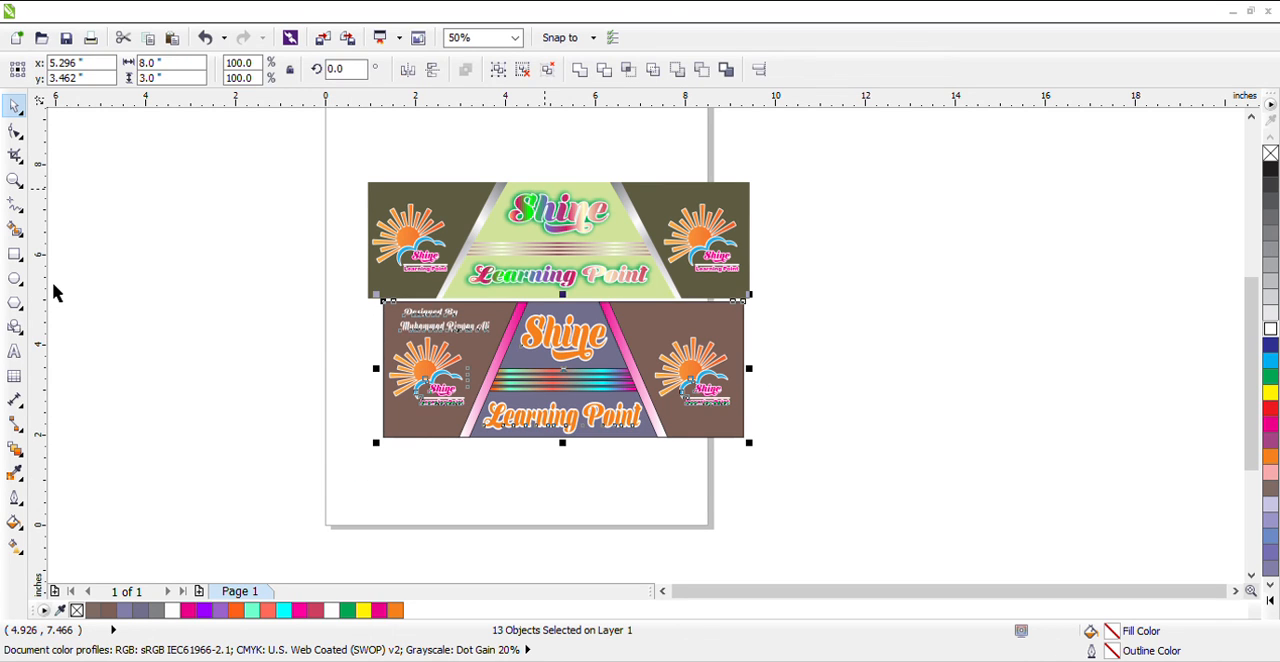
pyautogui.click(15, 352)
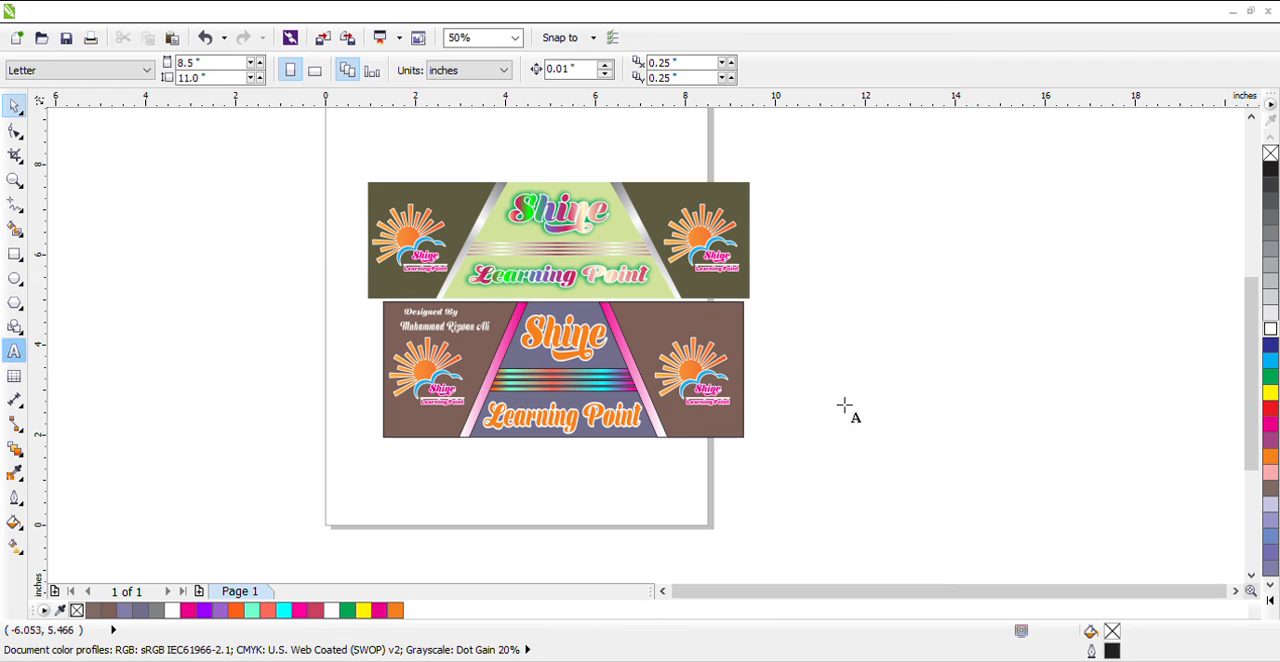
pyautogui.click(848, 406)
pyautogui.click(850, 407)
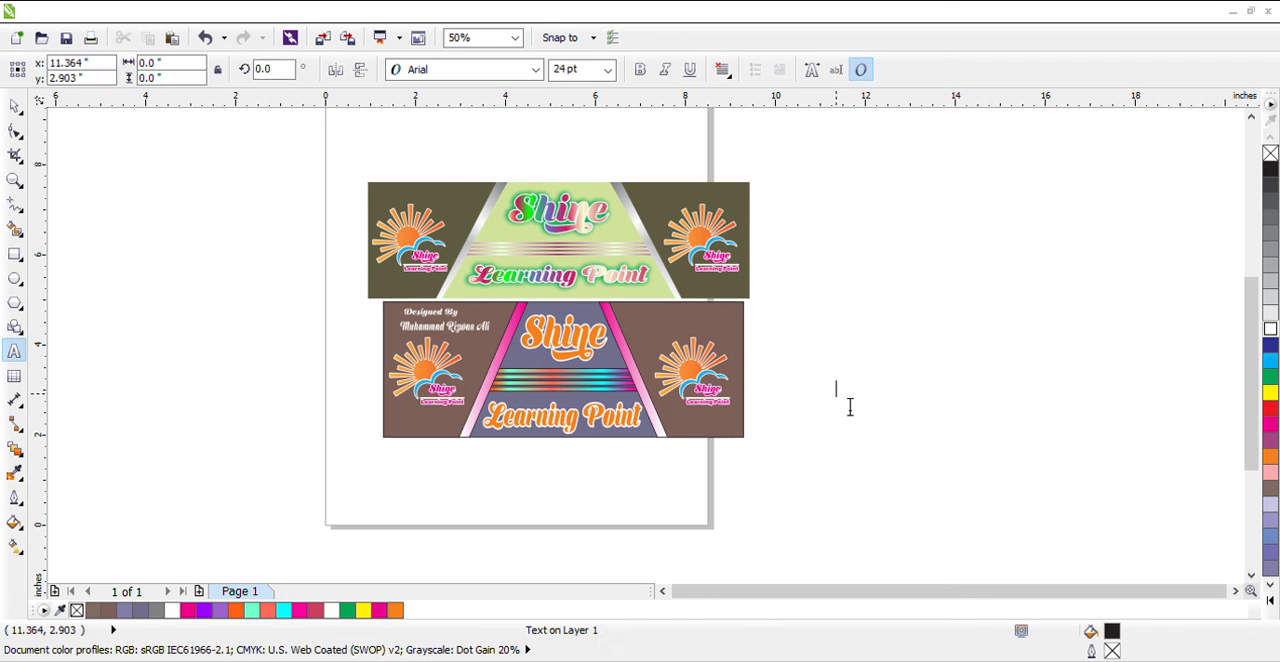
pyautogui.write('Contact No ')
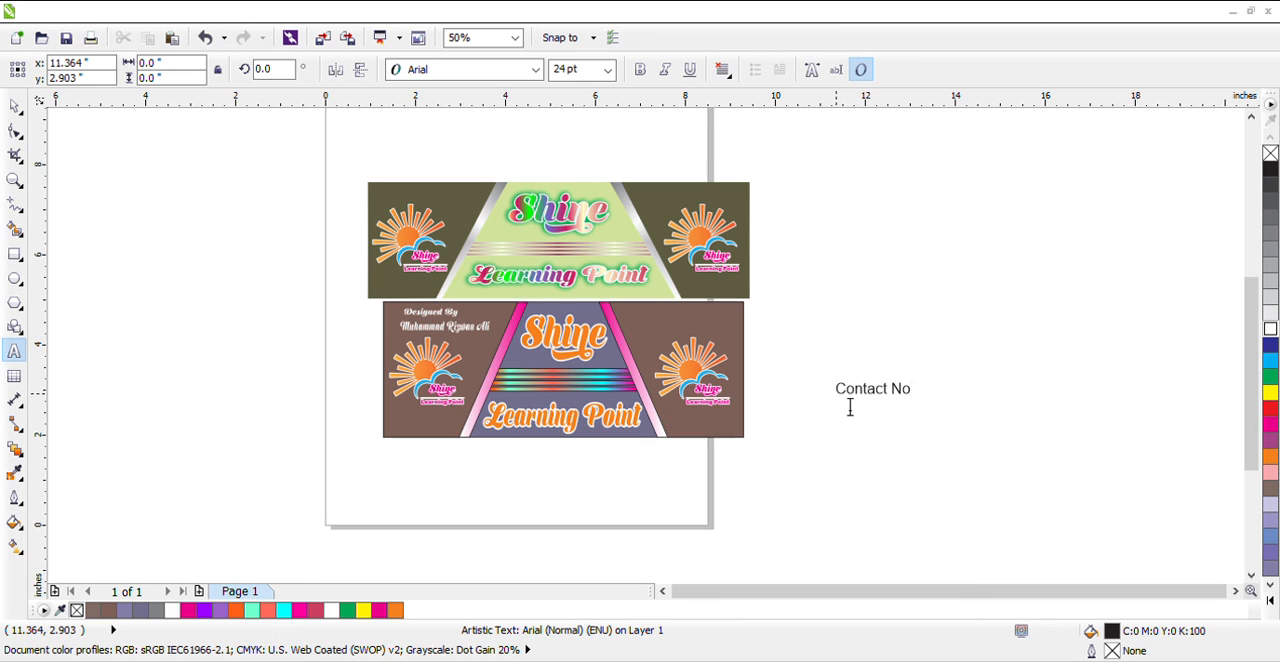
pyautogui.press('Escape')
pyautogui.click(15, 105)
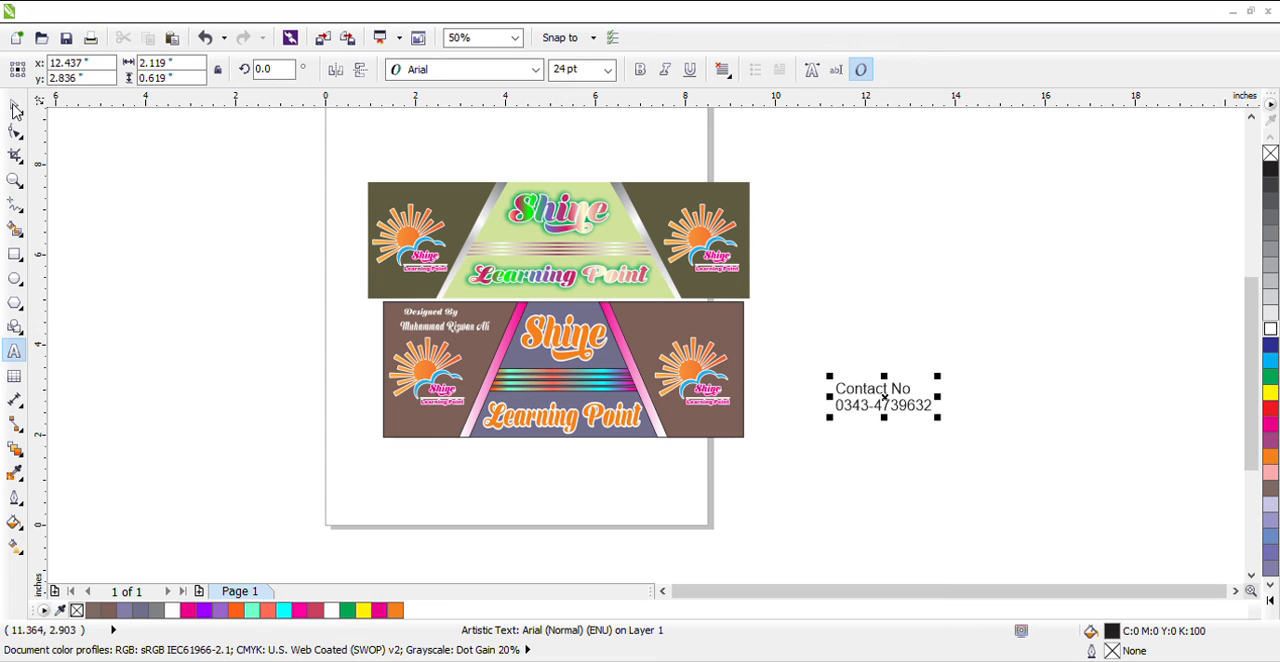
# Try the Shine Personal Use font on the contact text and delete that text
pyautogui.click(536, 73)
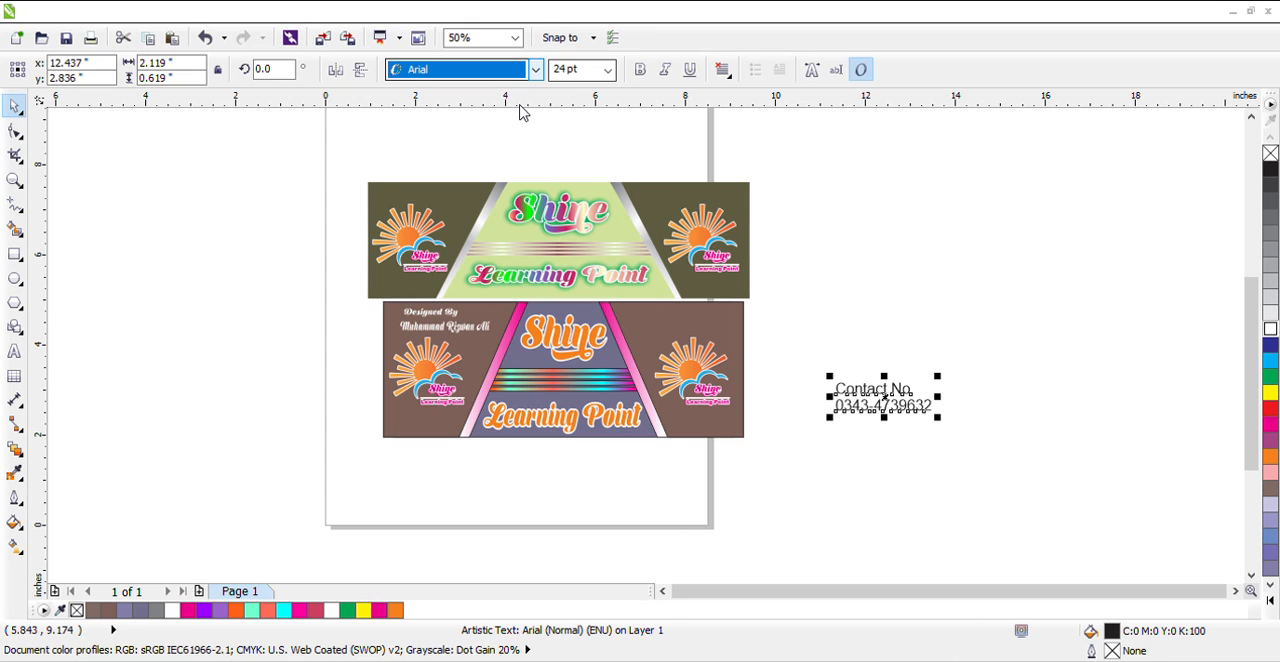
pyautogui.write('Shine Personal Use')
pyautogui.press('Return')
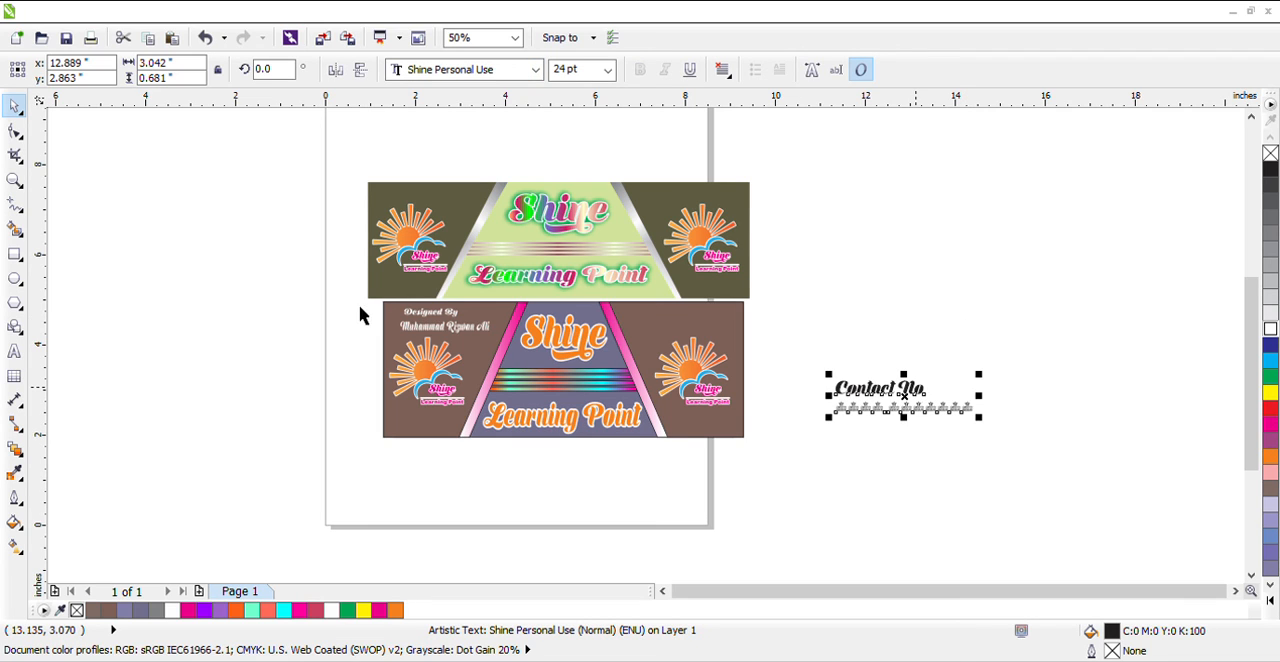
pyautogui.press('Delete')
# Group all objects of the lower banner, including both credit lines
pyautogui.moveTo(336, 296); pyautogui.dragTo(720, 465)
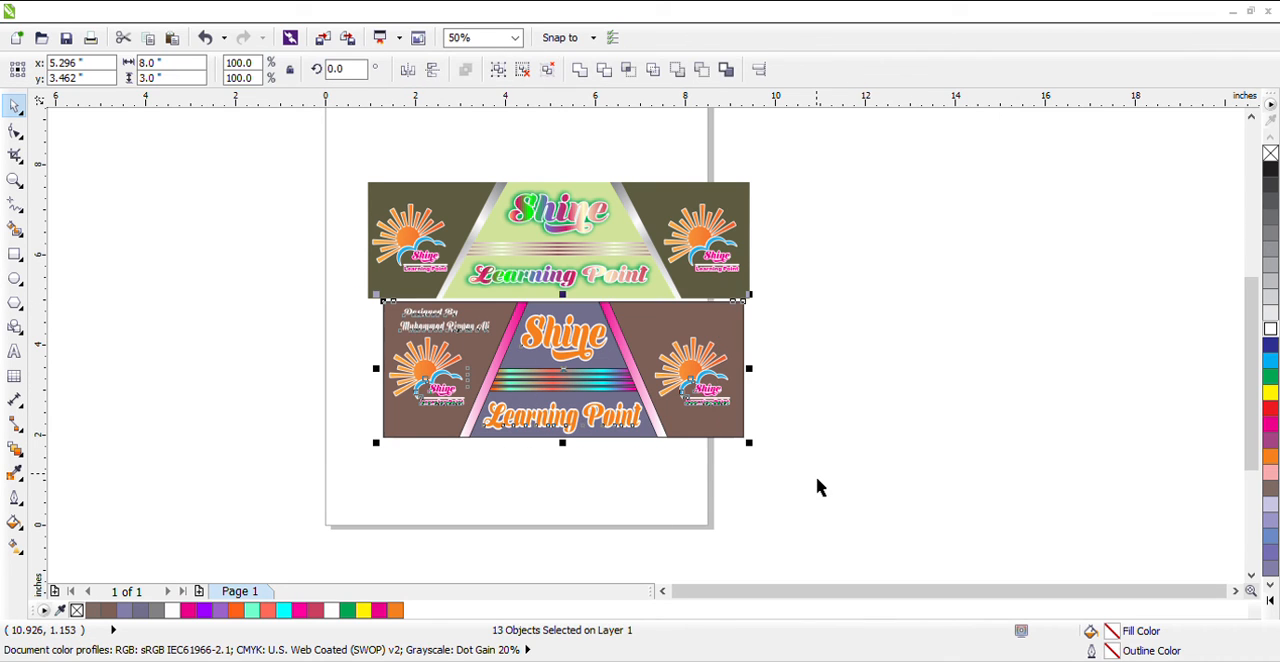
pyautogui.hotkey('ctrl', 'g')
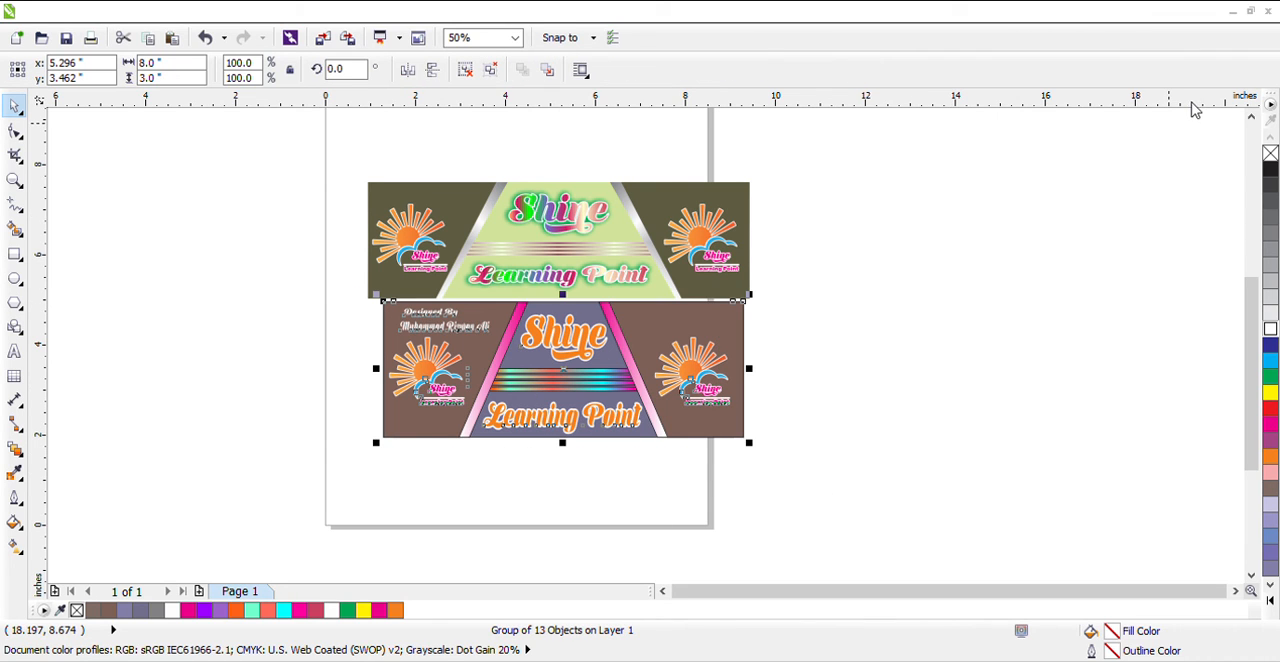